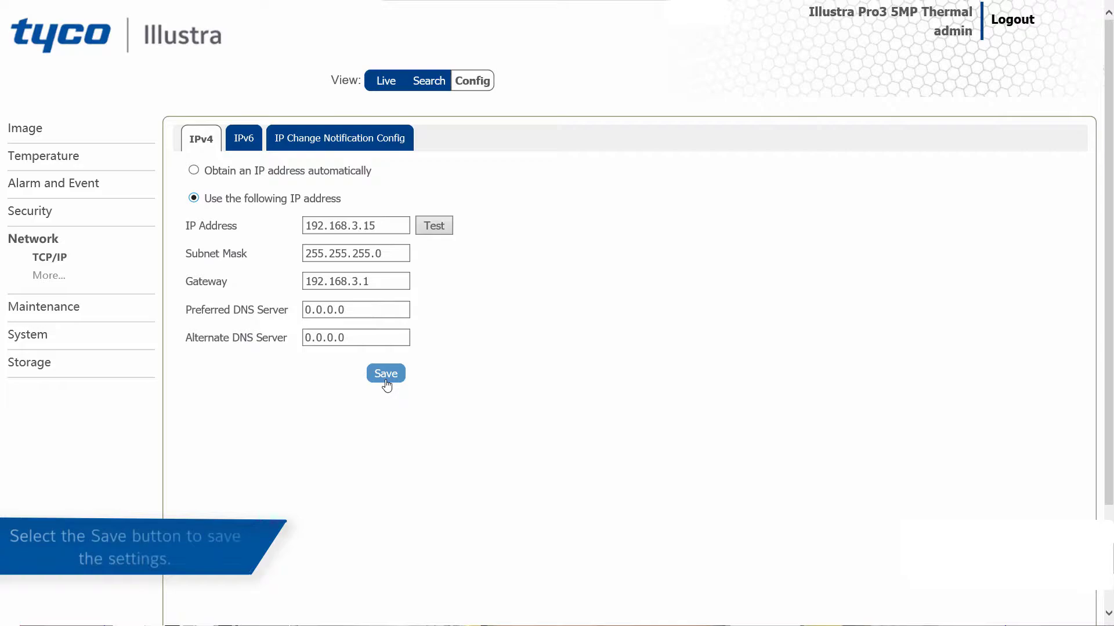
# Save the manually specified IPv4 address settings and dismiss the confirmation.
pyautogui.click(386, 374)
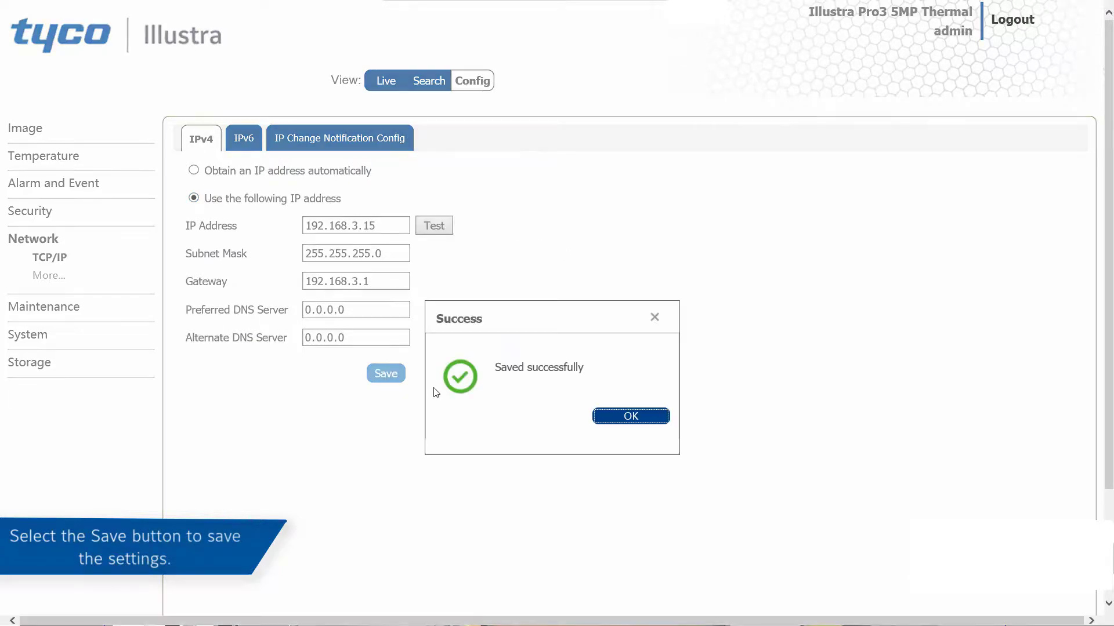
pyautogui.click(631, 417)
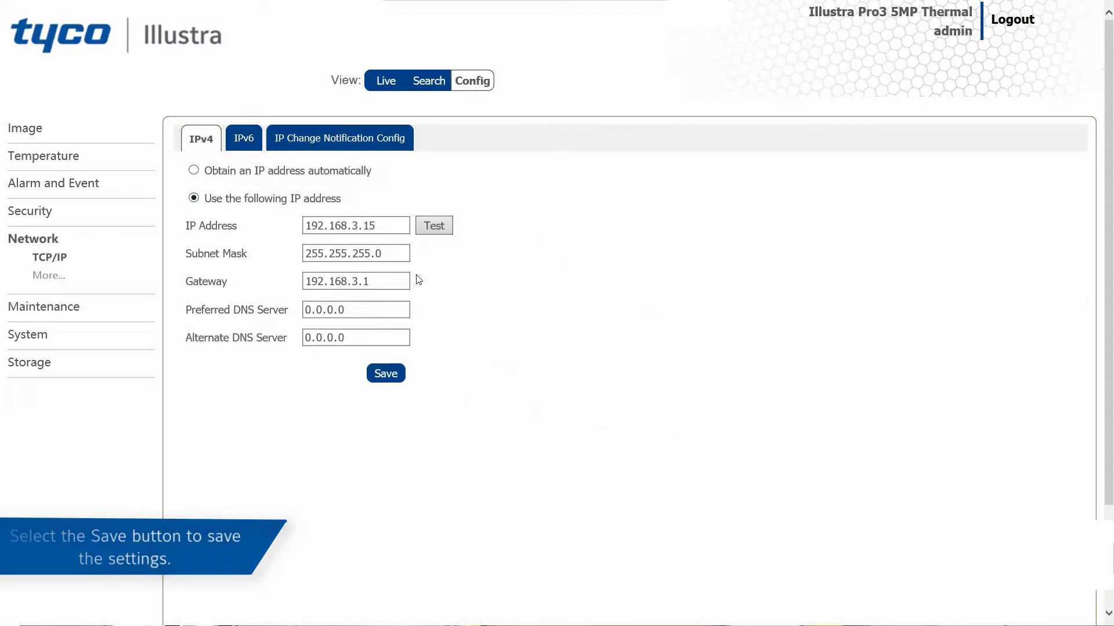
# Set IPv6 addressing to automatic and back to "Use the following IP address", and save the IPv6 settings.
pyautogui.click(254, 141)
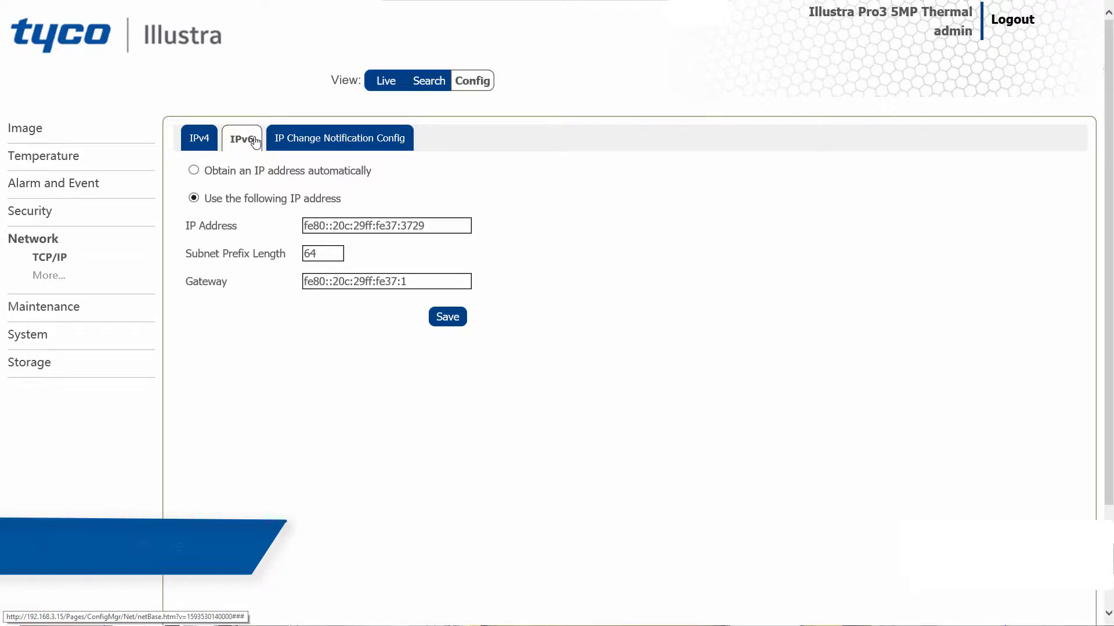
pyautogui.click(257, 172)
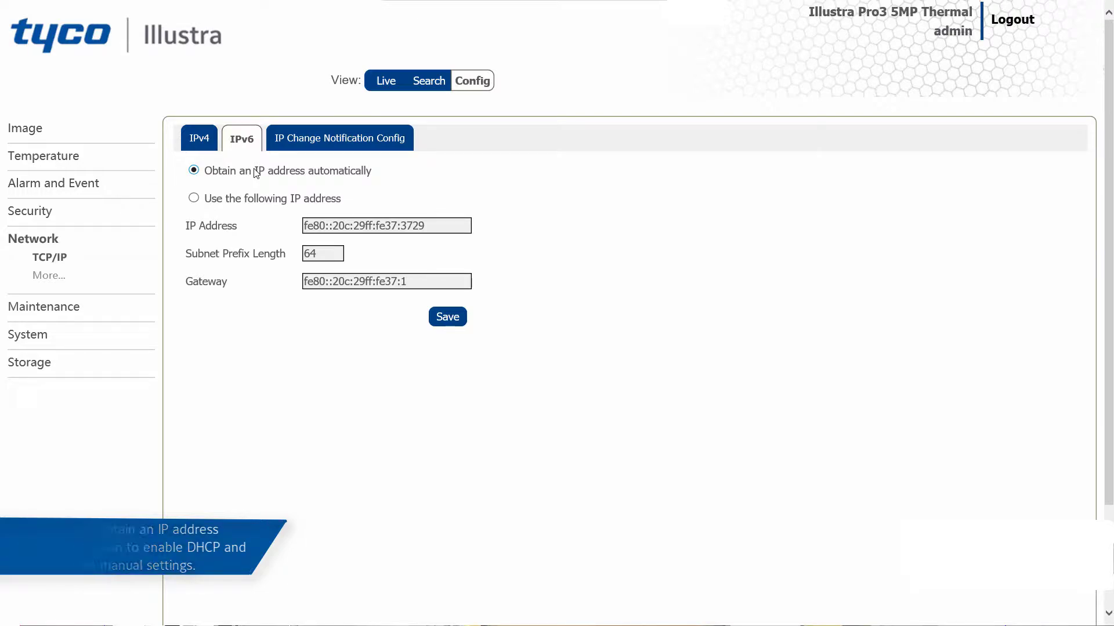
pyautogui.click(257, 203)
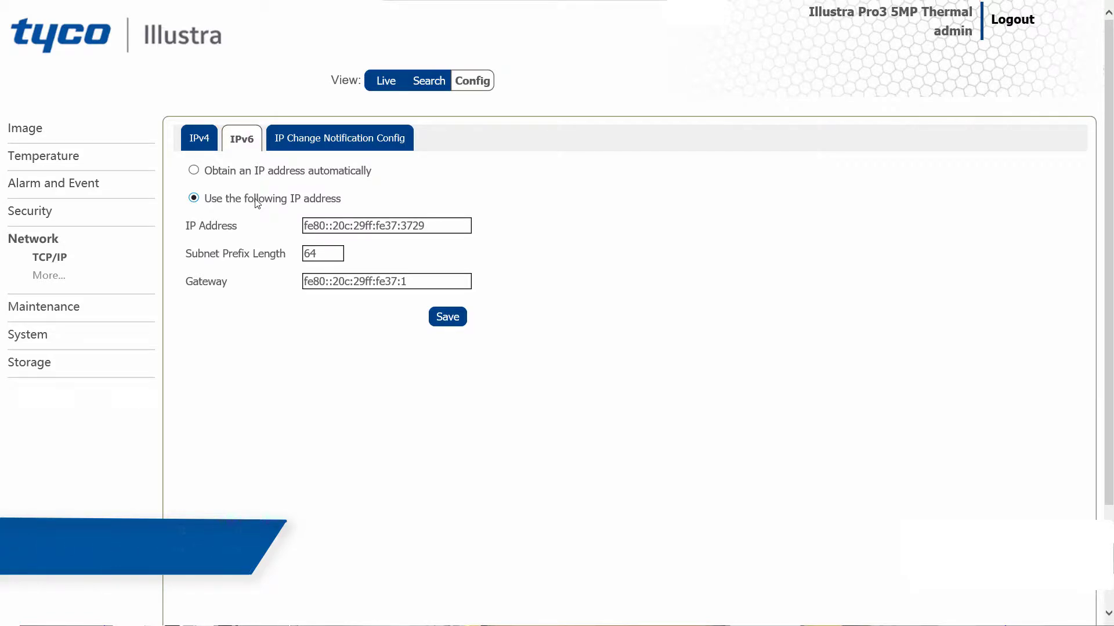
pyautogui.click(458, 325)
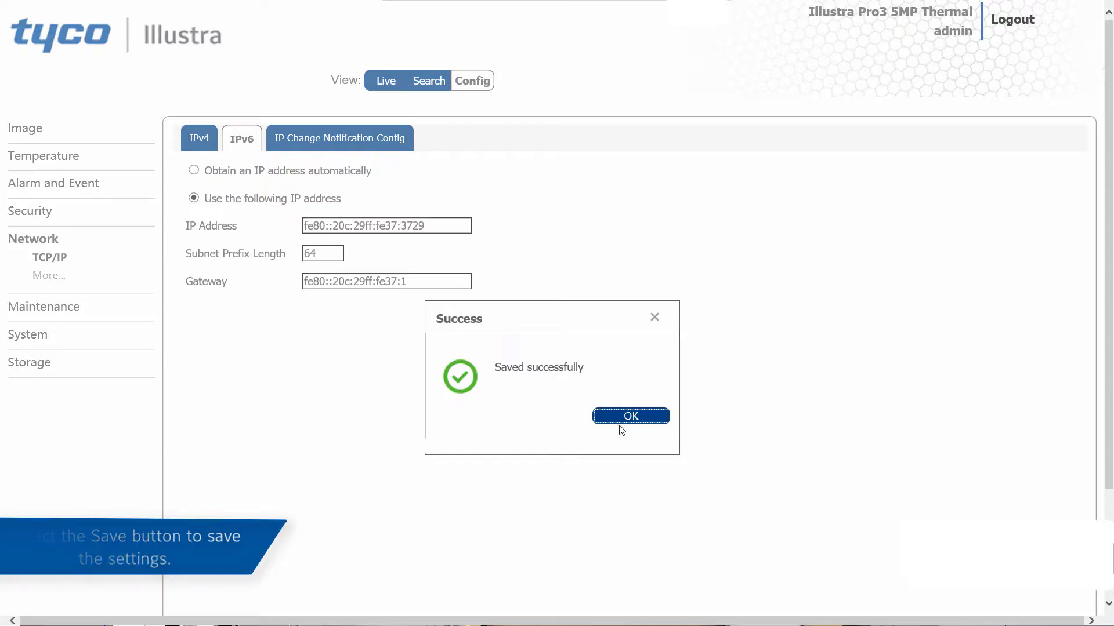
pyautogui.click(625, 419)
# Enable both Trigger Email and Trigger FTP for IP change notifications and save the settings.
pyautogui.click(299, 134)
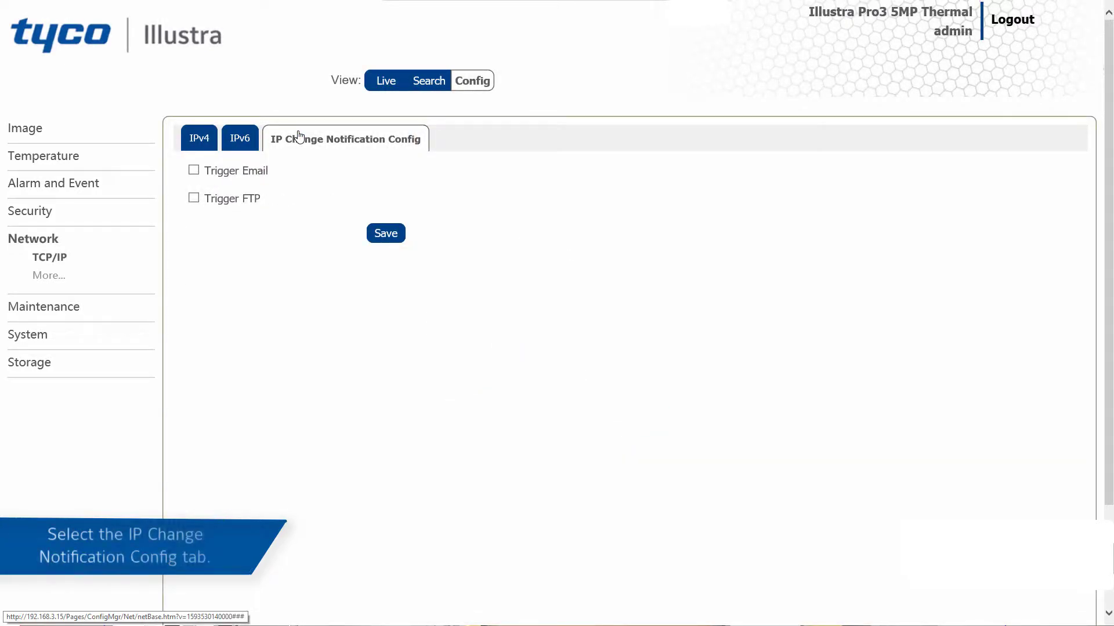
pyautogui.click(260, 173)
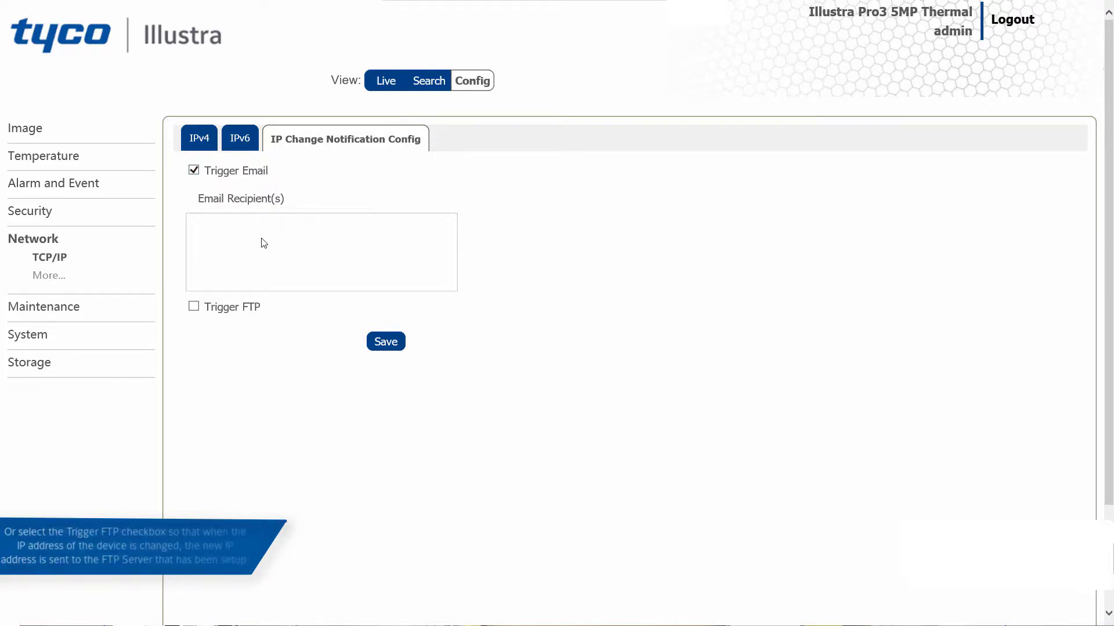
pyautogui.click(236, 307)
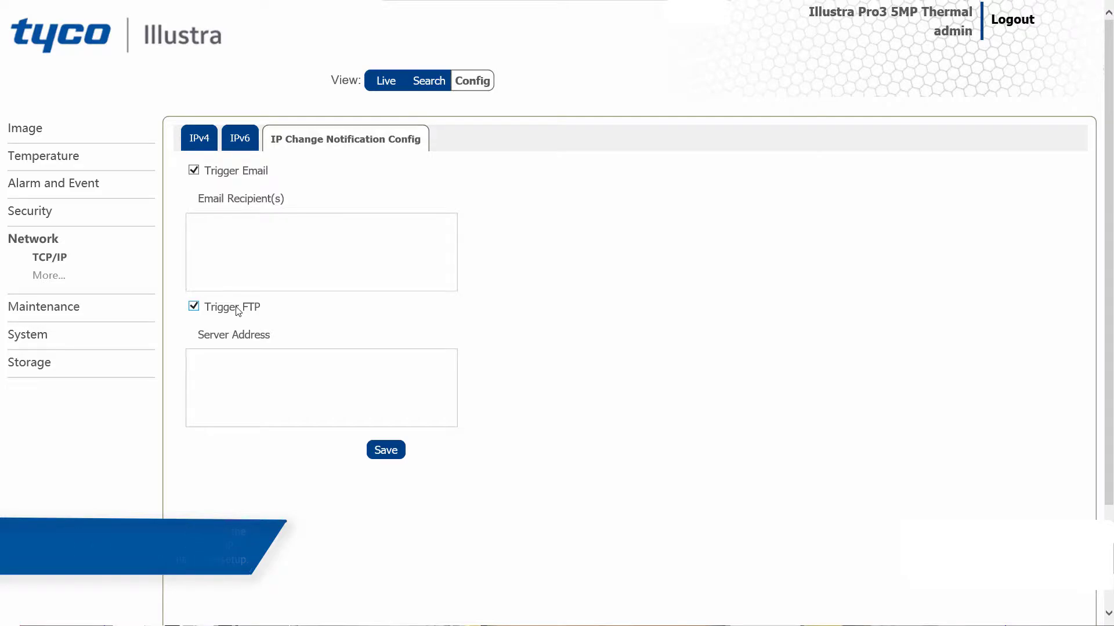
pyautogui.click(399, 450)
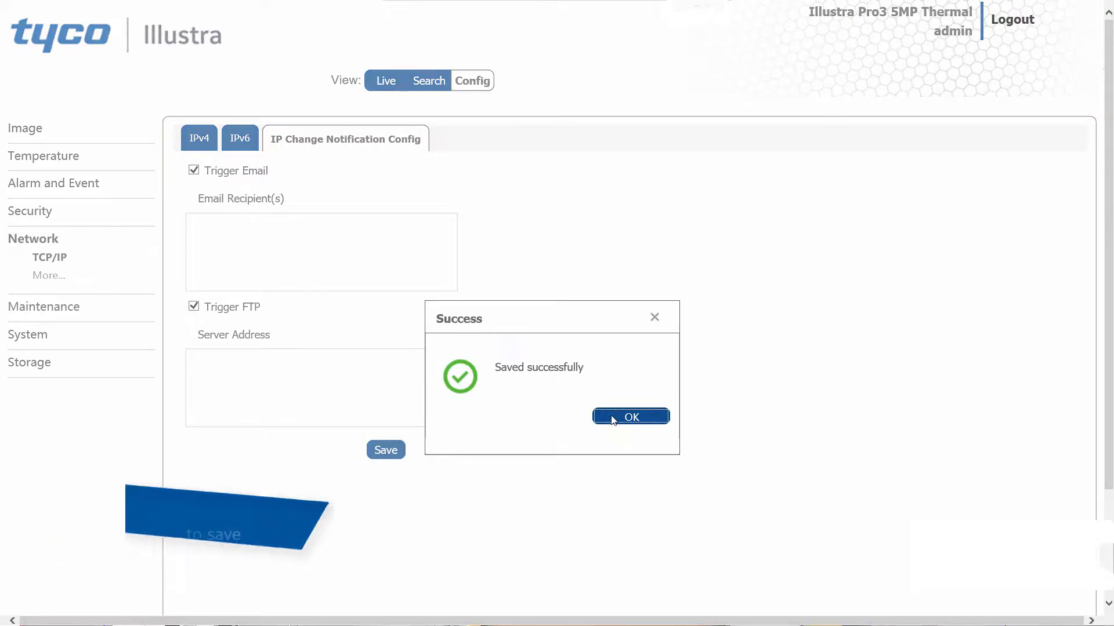
pyautogui.click(630, 417)
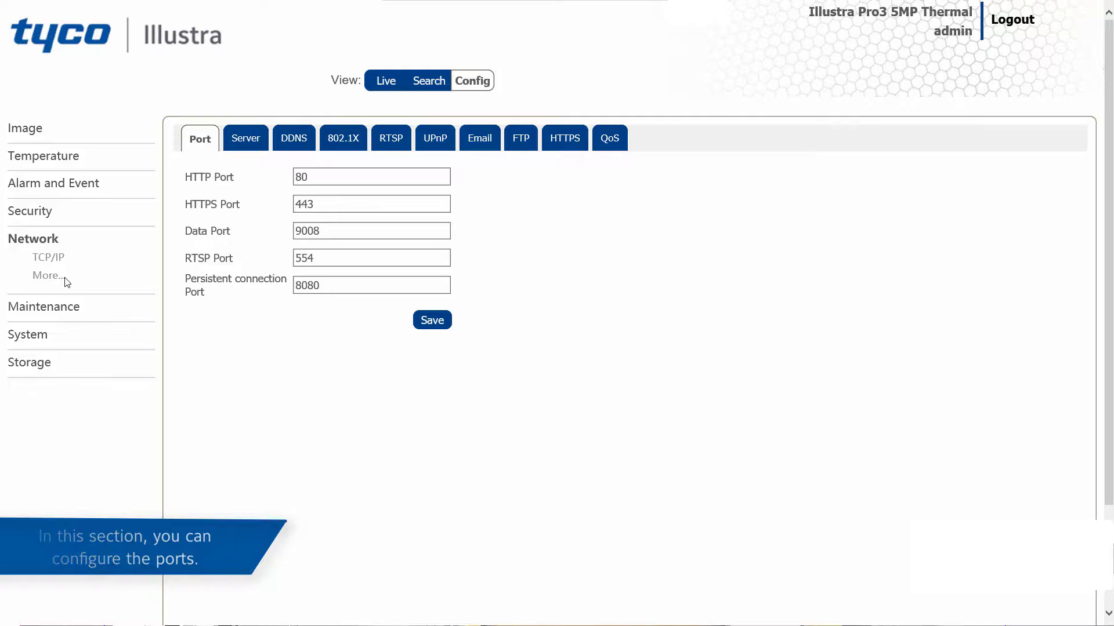
# Go through the HTTP, HTTPS, data, RTSP and persistent connection port fields in the advanced network settings and save the port configuration.
pyautogui.click(314, 178)
pyautogui.doubleClick(314, 178)
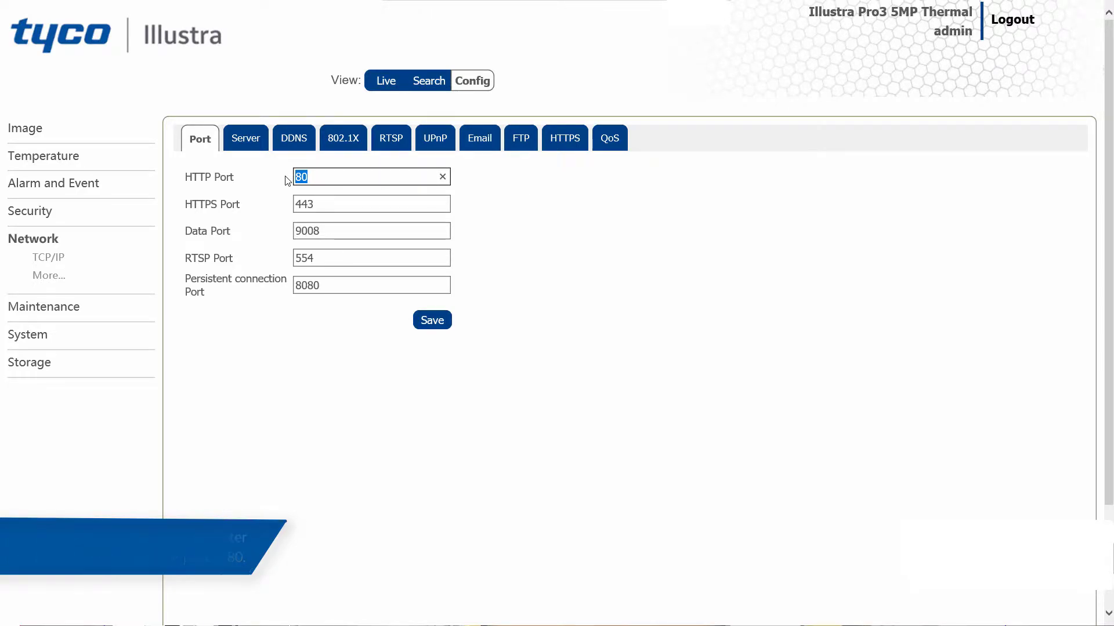
pyautogui.moveTo(318, 204); pyautogui.dragTo(292, 205)
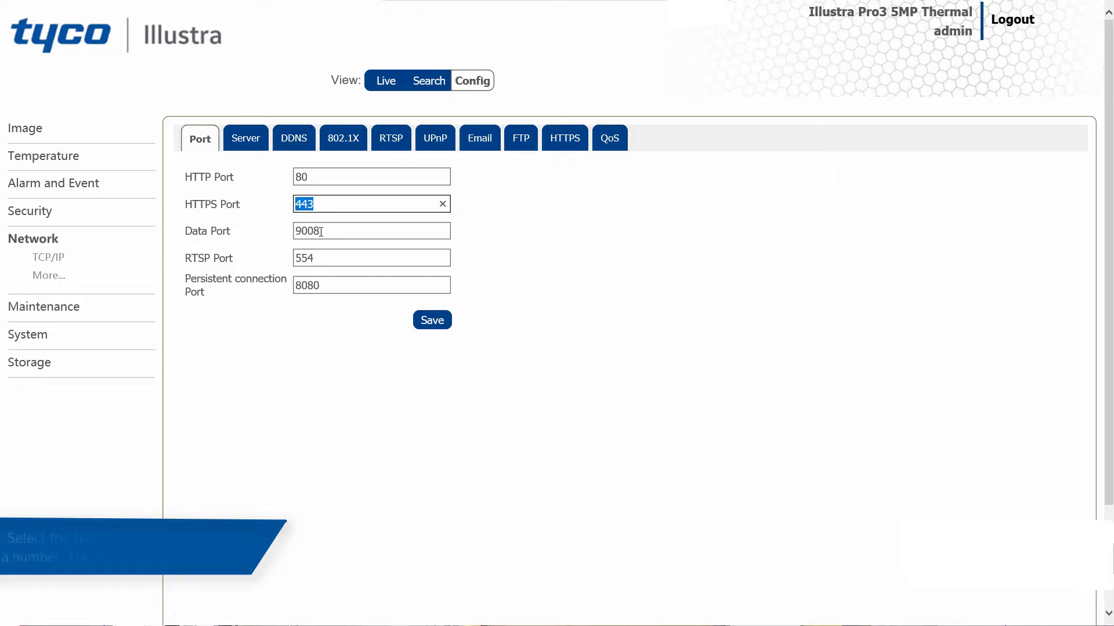
pyautogui.moveTo(321, 231); pyautogui.dragTo(293, 230)
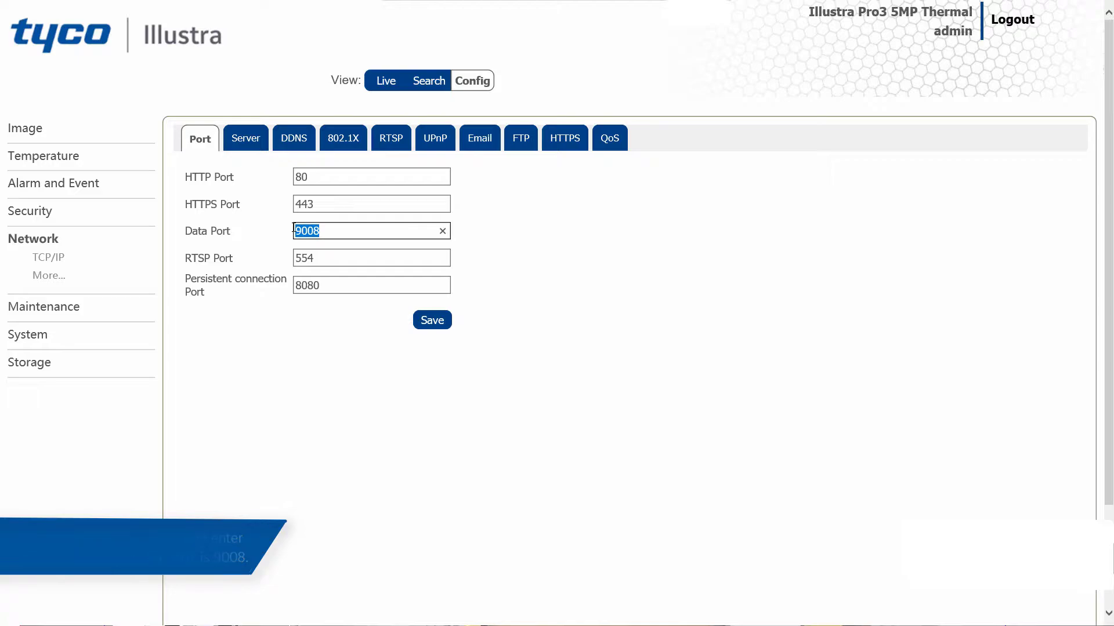
pyautogui.click(313, 259)
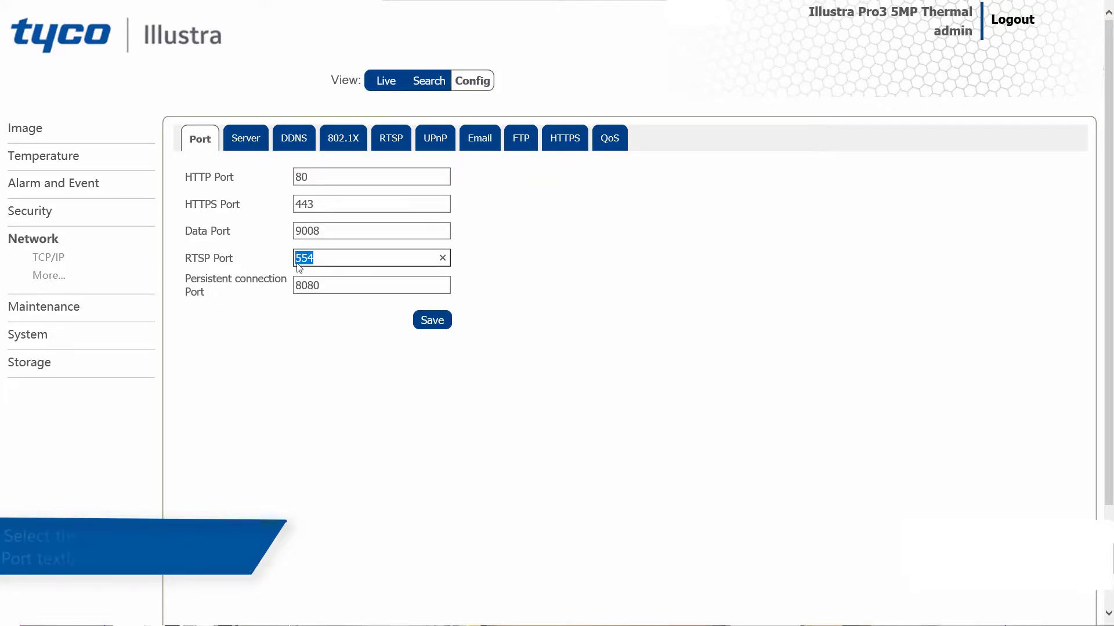
pyautogui.moveTo(322, 285); pyautogui.dragTo(294, 286)
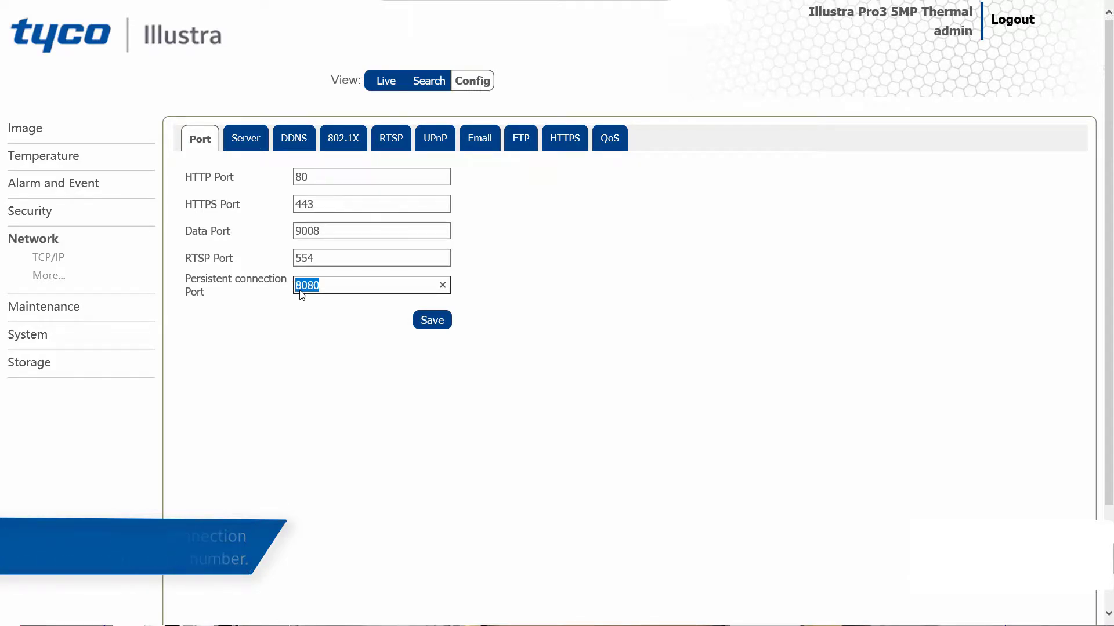
pyautogui.click(430, 326)
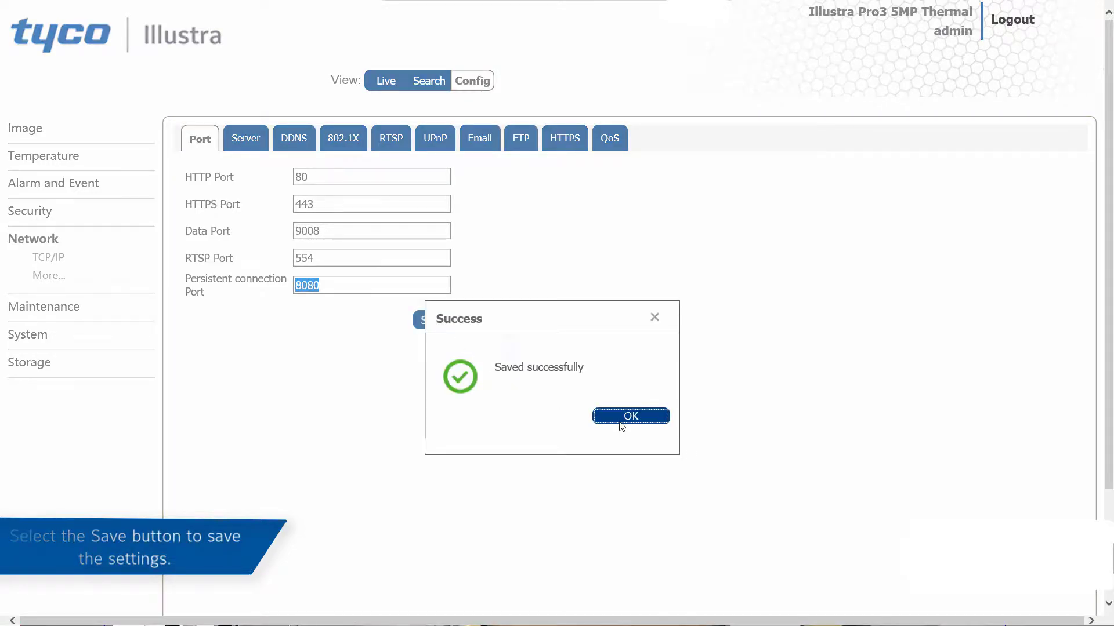
pyautogui.click(621, 427)
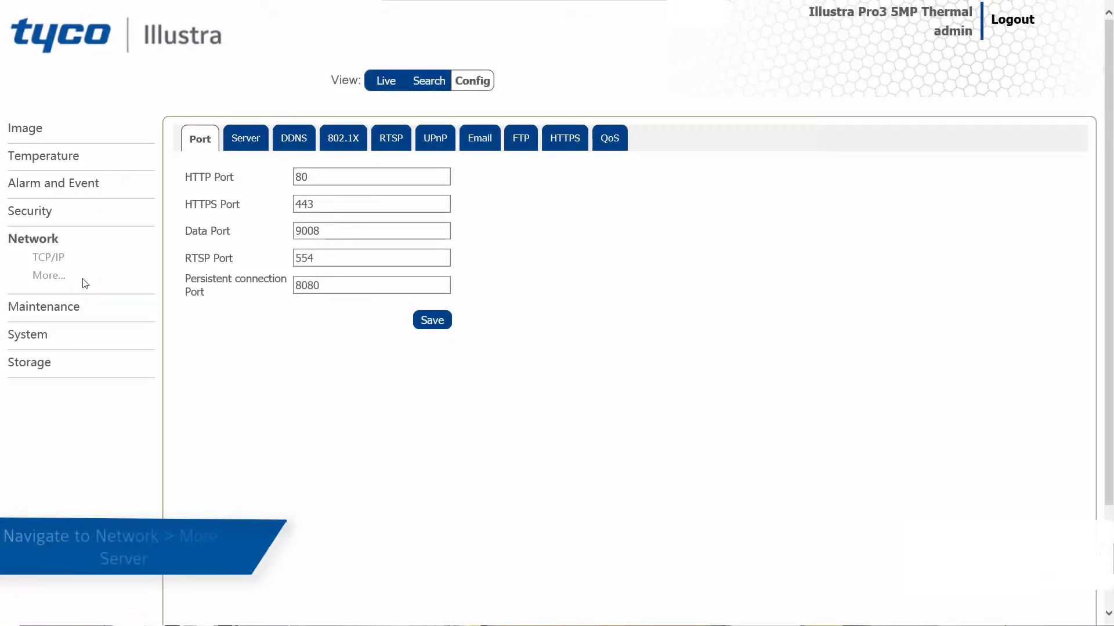
# Enable the server connection in the advanced network settings with server port 2008 and server address 192.168.1.9, and save it.
pyautogui.click(258, 147)
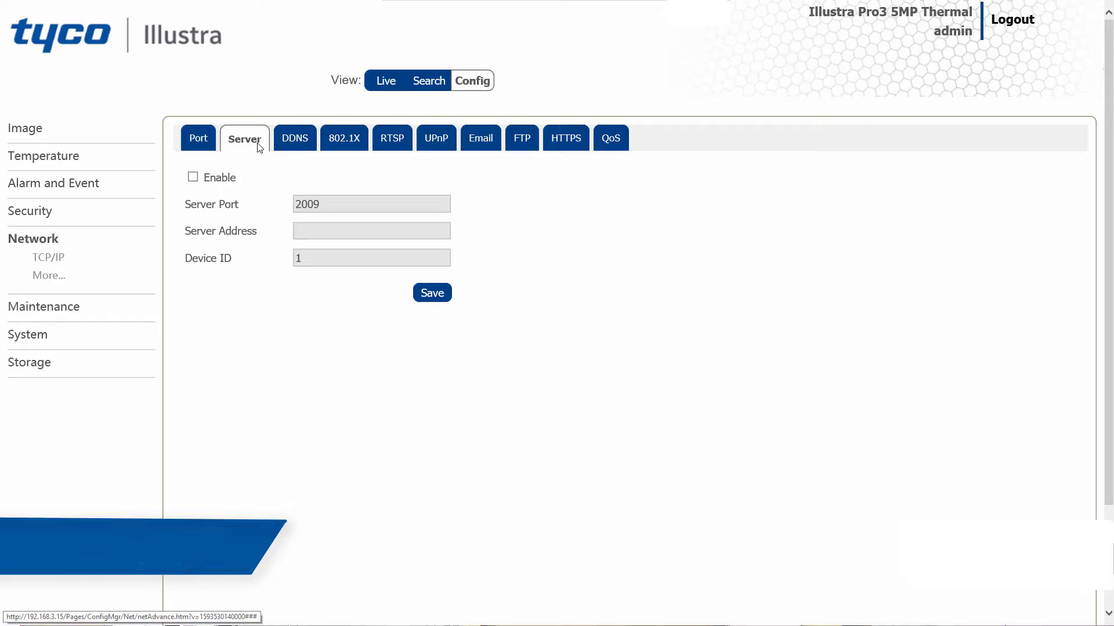
pyautogui.click(192, 178)
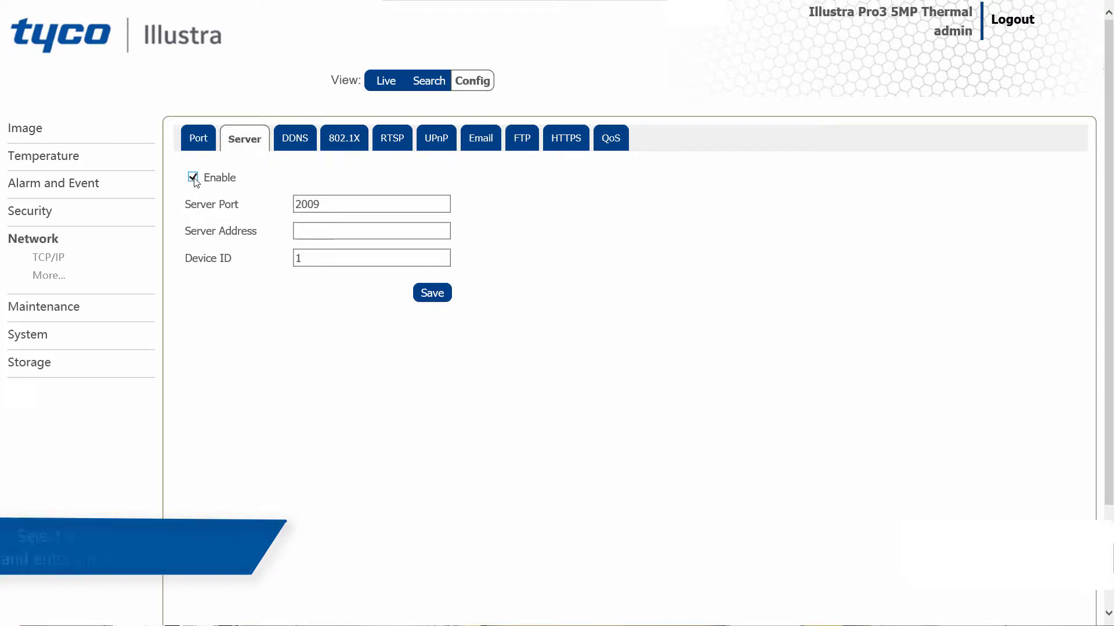
pyautogui.moveTo(343, 206); pyautogui.dragTo(282, 199)
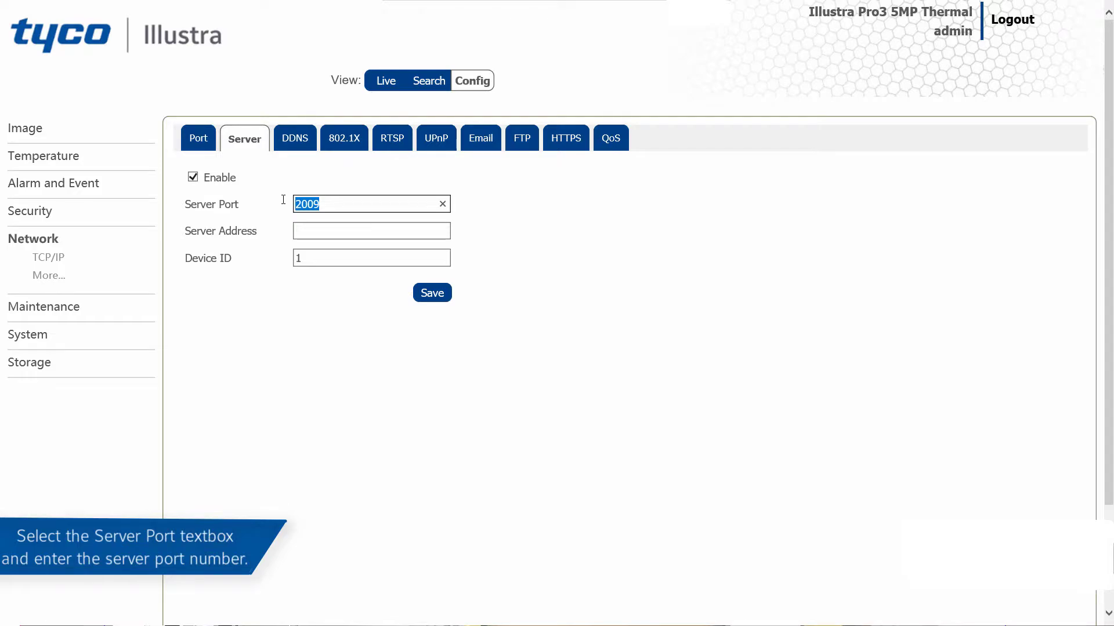
pyautogui.write('2008')
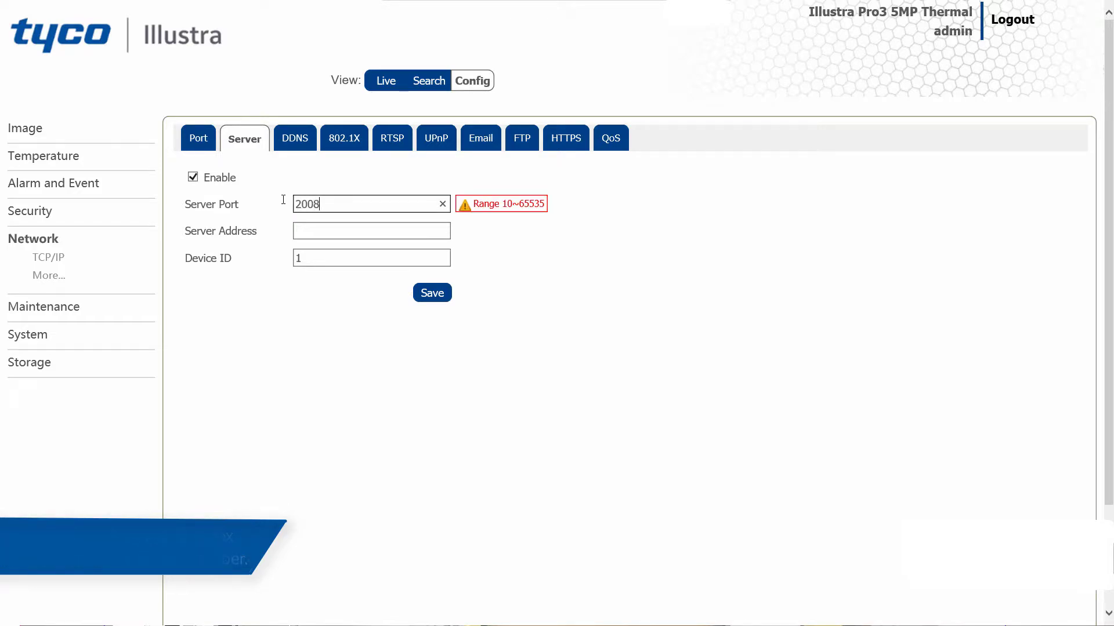
pyautogui.click(317, 230)
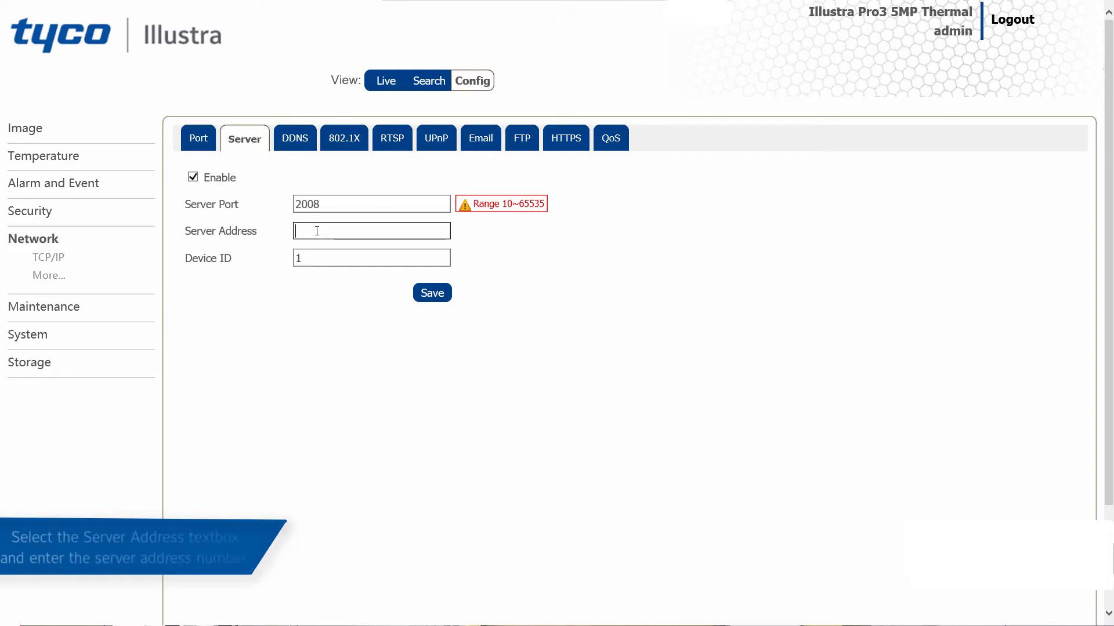
pyautogui.write('192.168')
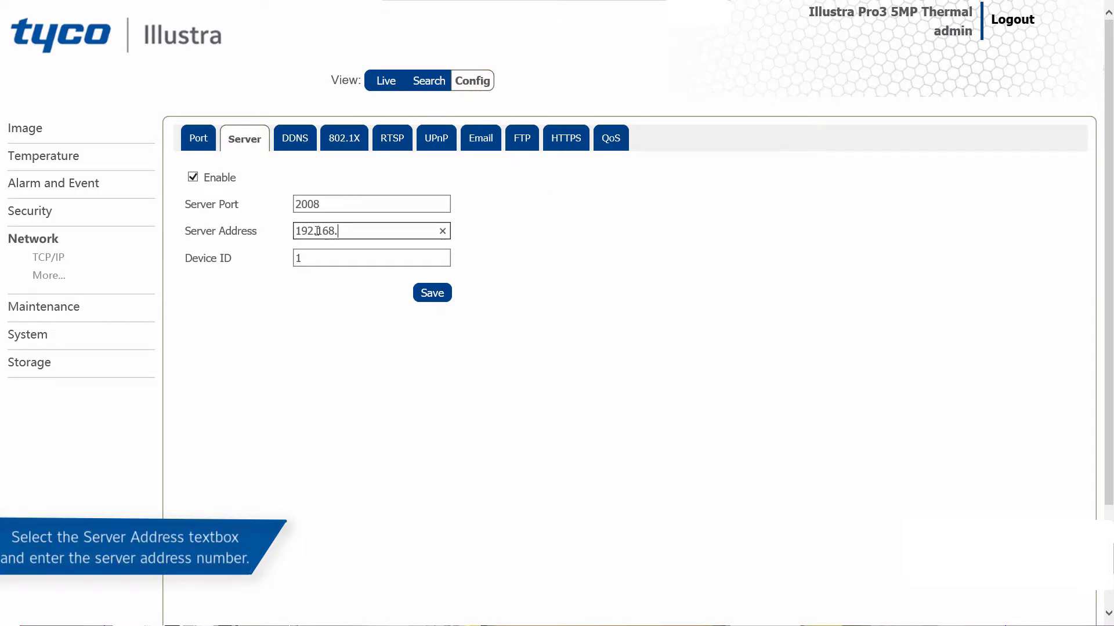
pyautogui.write('.1.9')
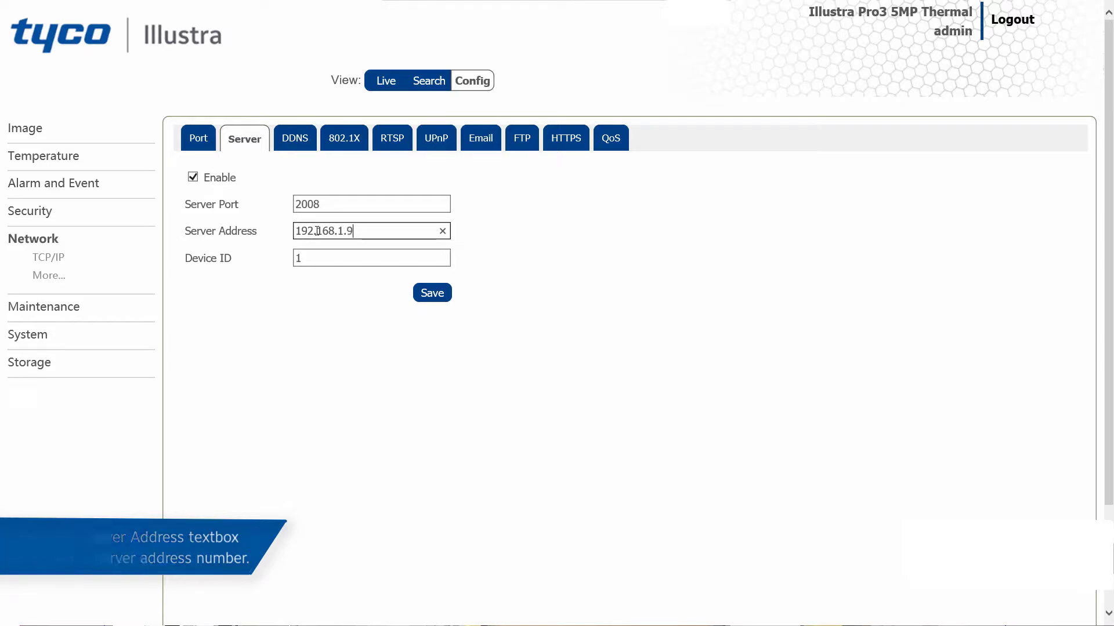
pyautogui.click(421, 257)
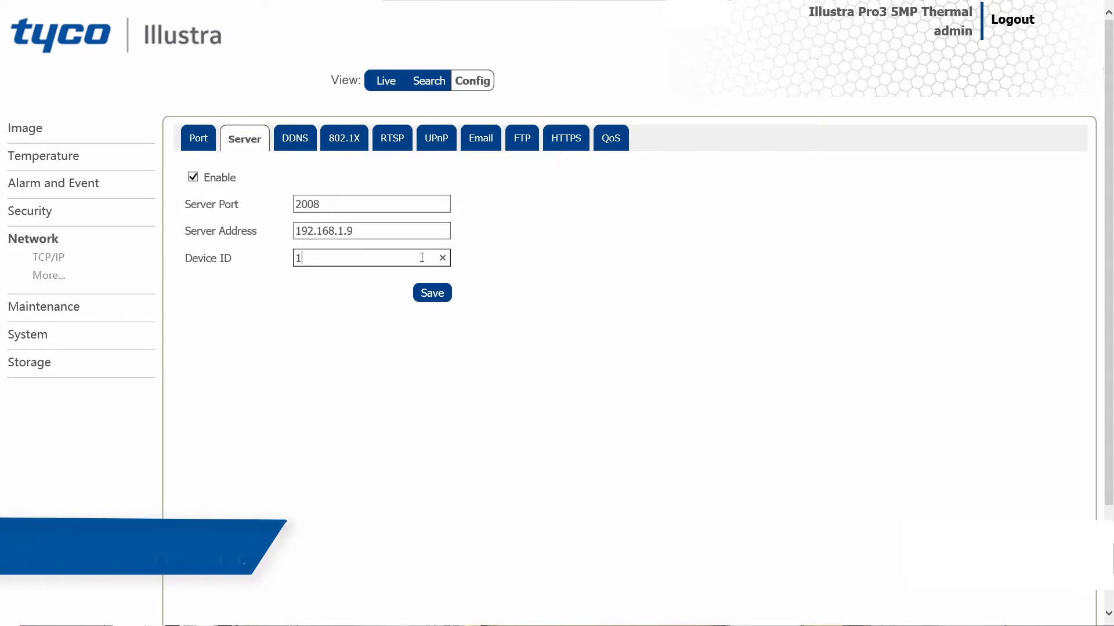
pyautogui.click(440, 308)
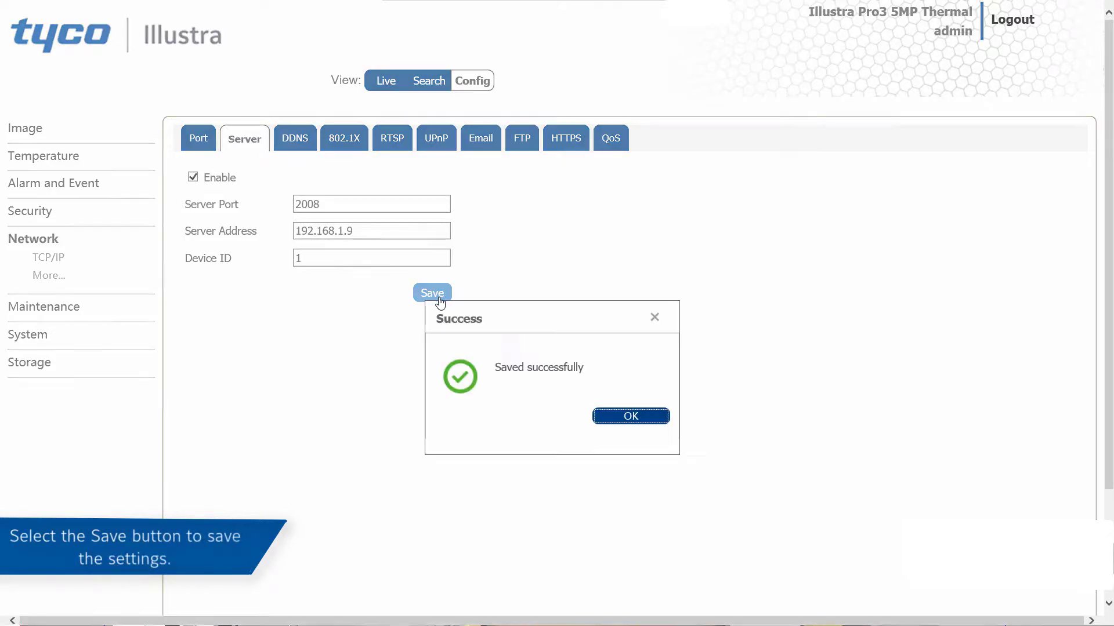
pyautogui.click(613, 418)
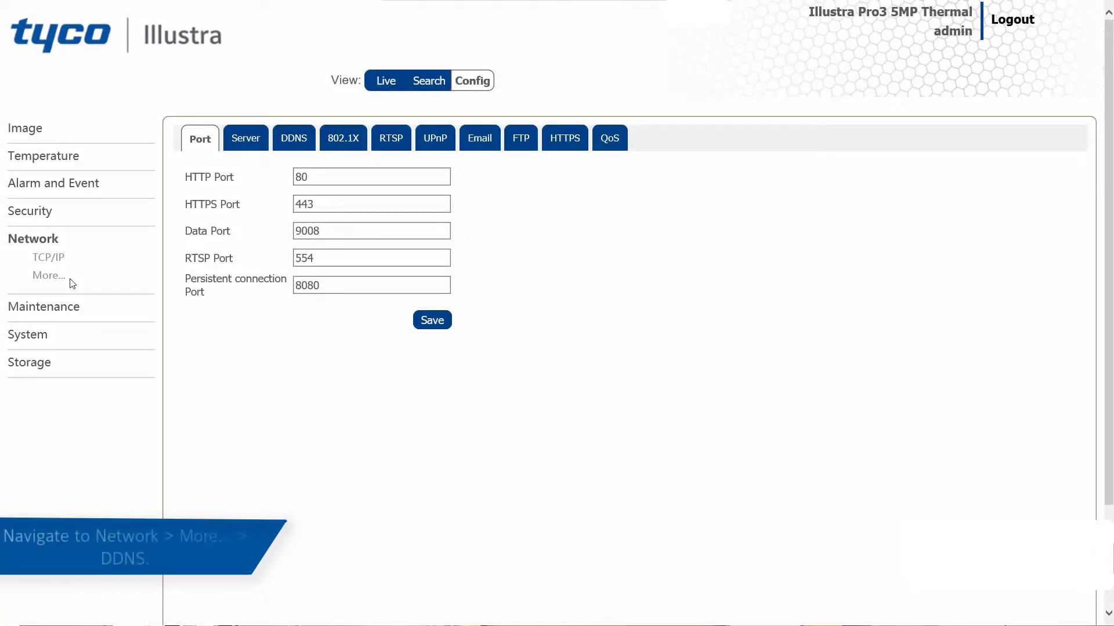
pyautogui.click(292, 143)
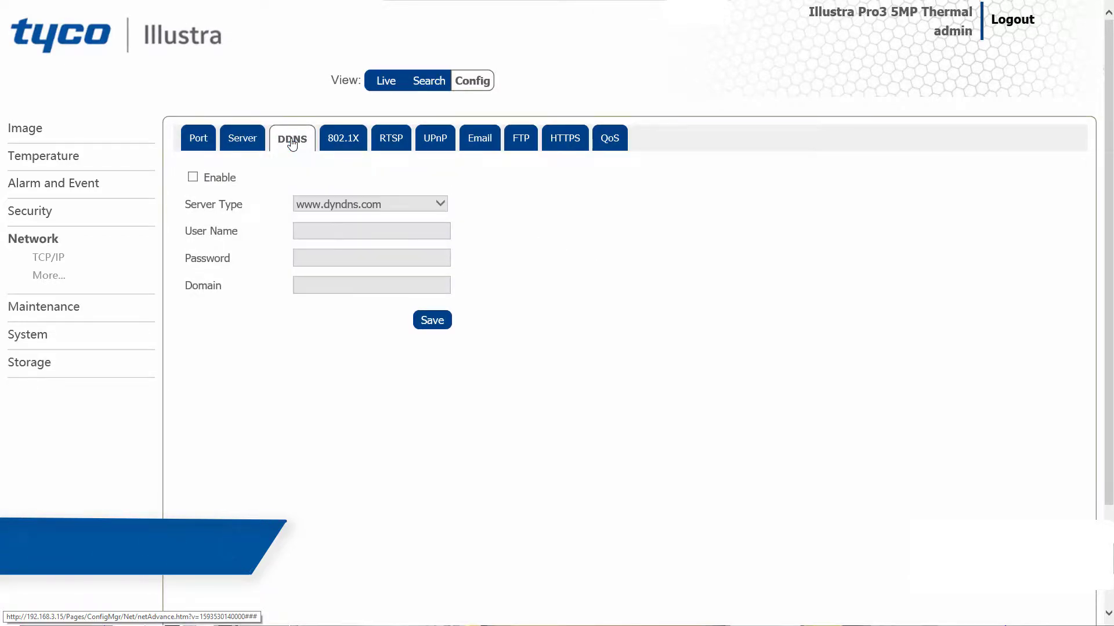
pyautogui.click(192, 177)
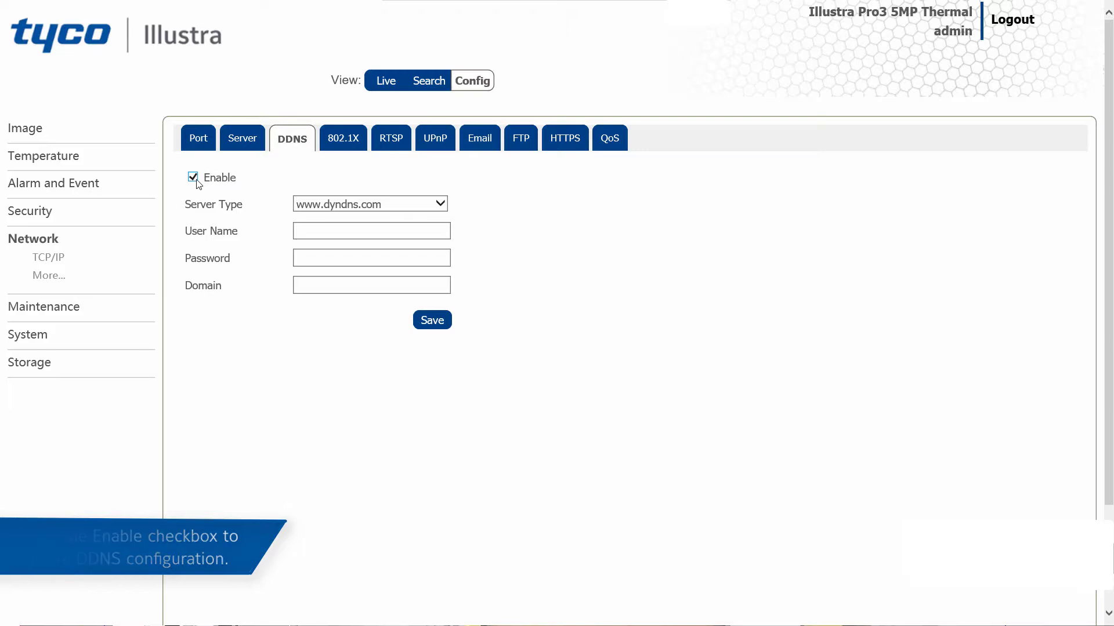
pyautogui.click(441, 205)
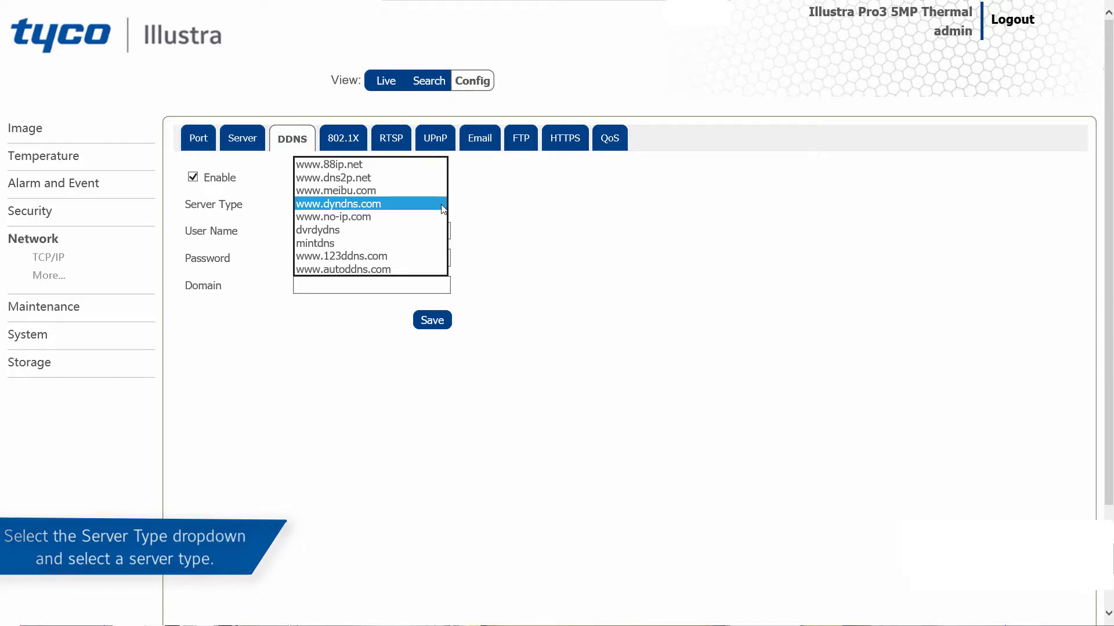
pyautogui.click(441, 205)
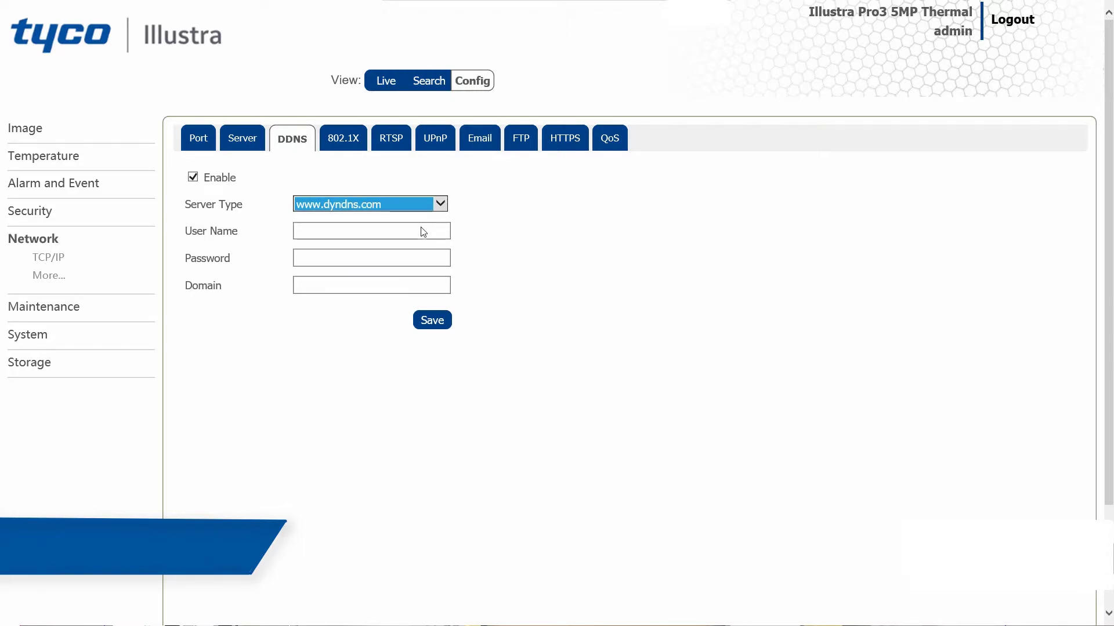
# Enter admin as the DDNS user name and fill in the DDNS account password.
pyautogui.click(420, 231)
pyautogui.write('a')
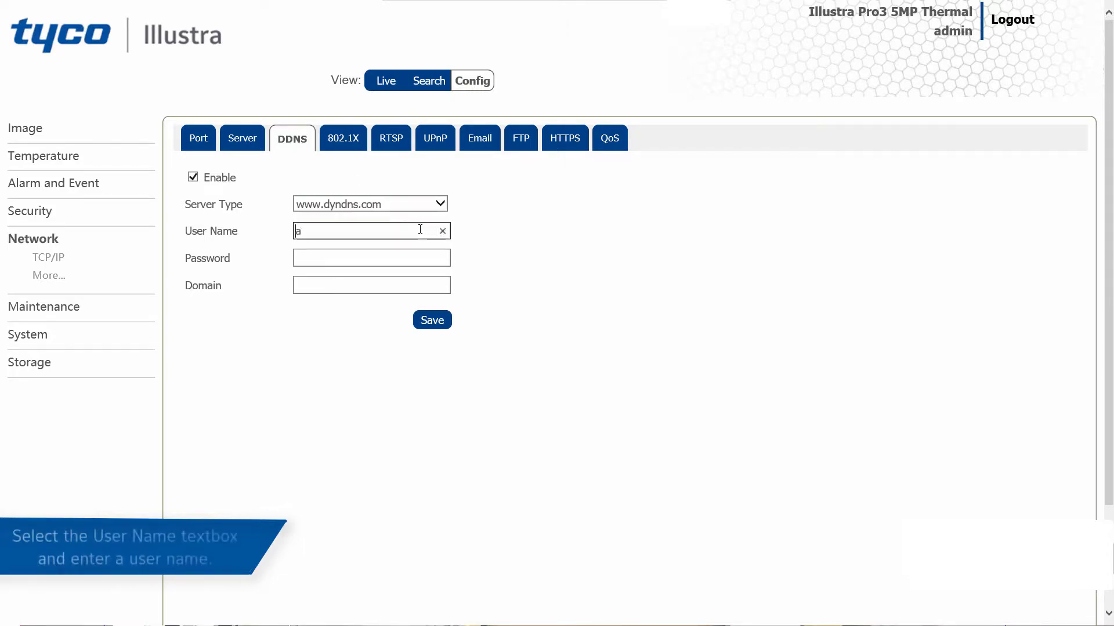
pyautogui.write('dmin')
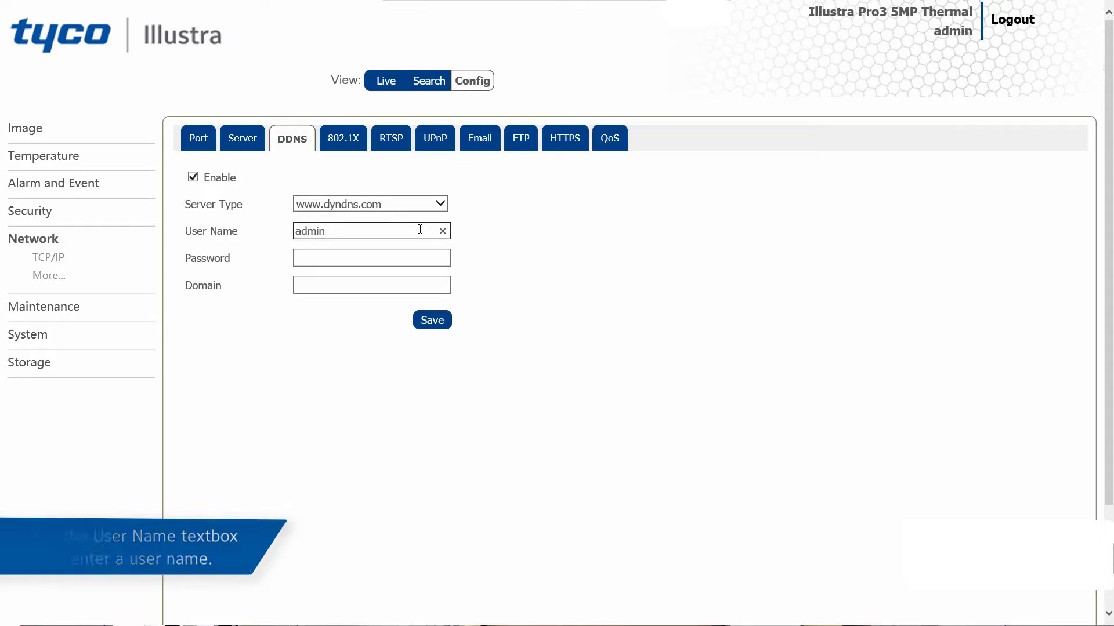
pyautogui.click(406, 258)
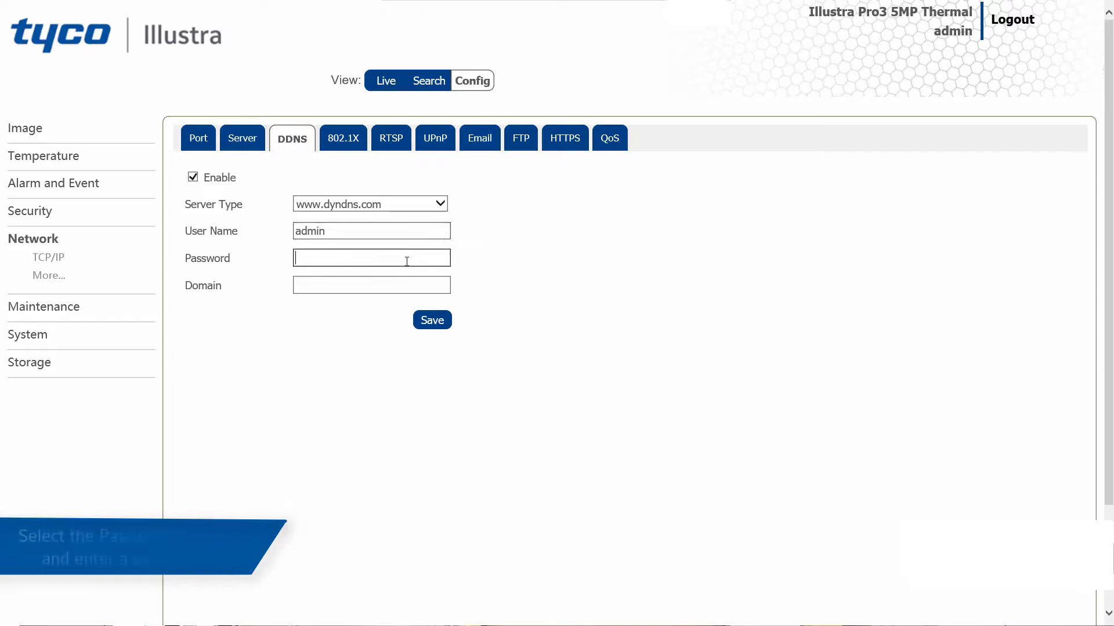
pyautogui.write('********')
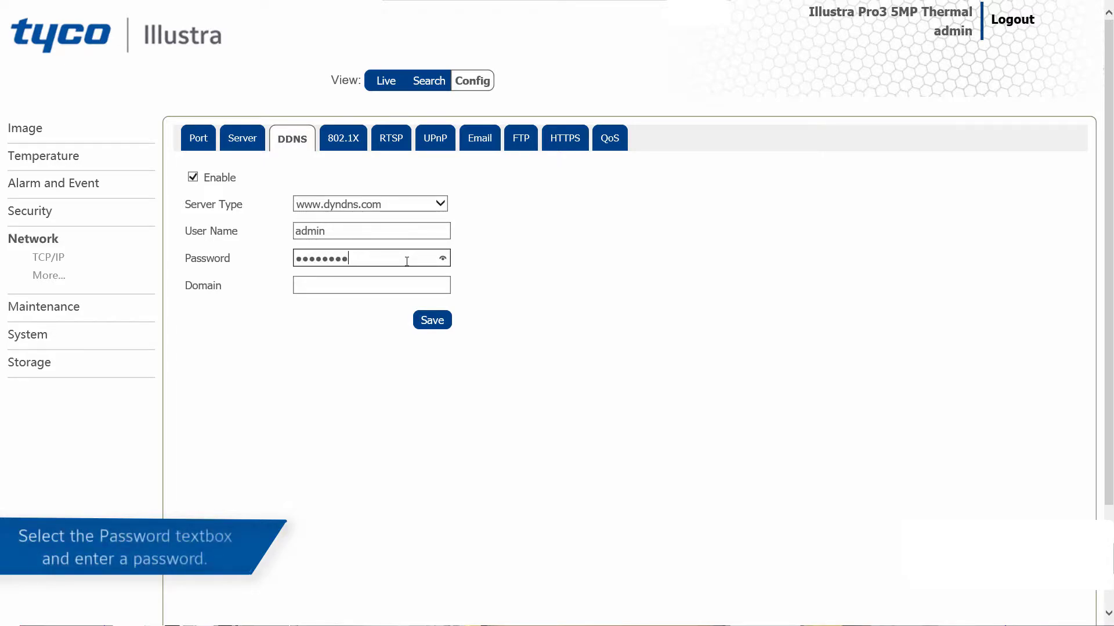
# Set the DDNS domain to exampledomain and save the DDNS settings.
pyautogui.click(387, 283)
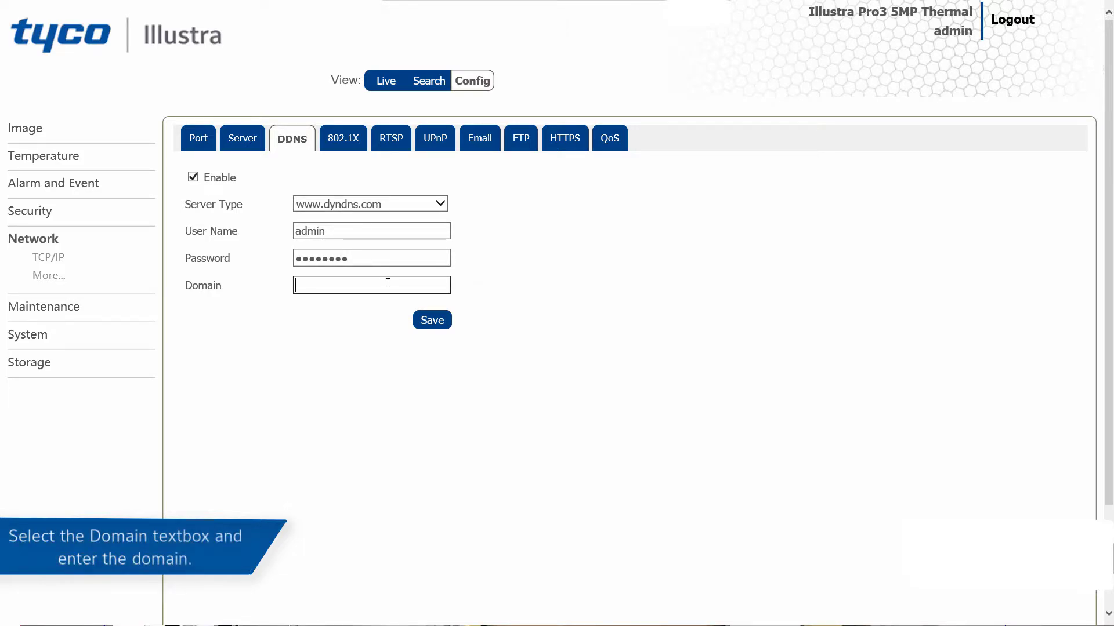
pyautogui.write('exampledomain')
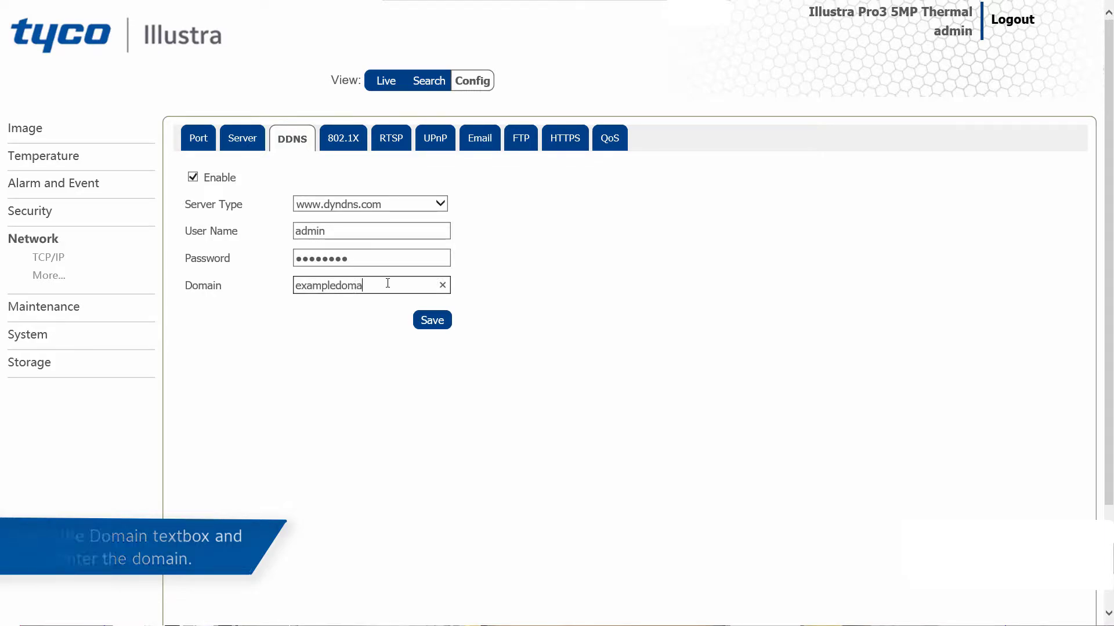
pyautogui.click(439, 328)
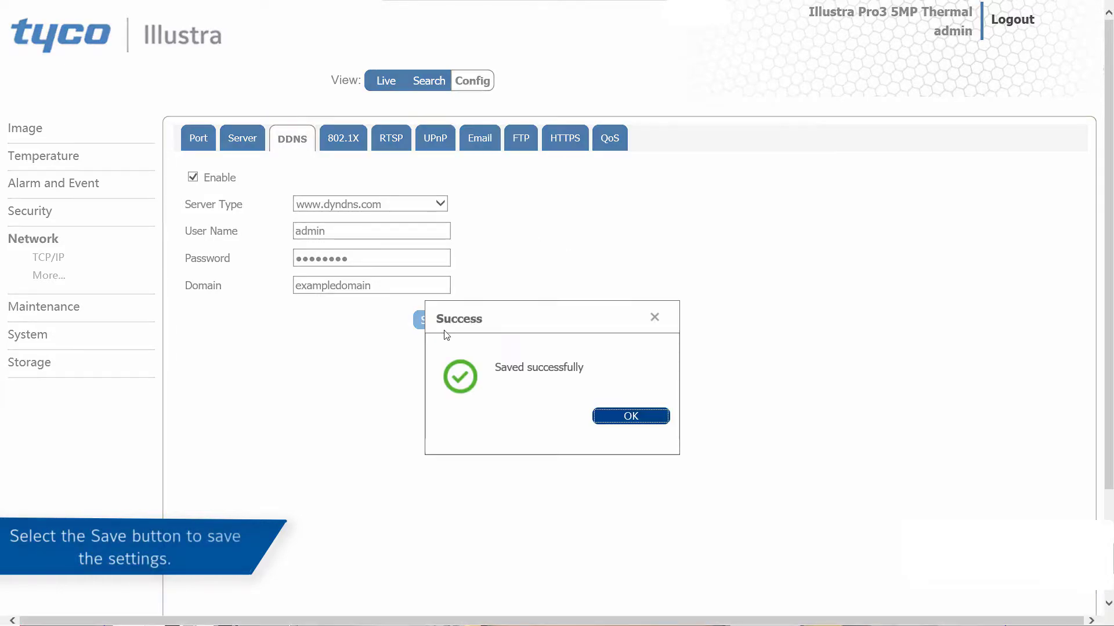
pyautogui.click(605, 420)
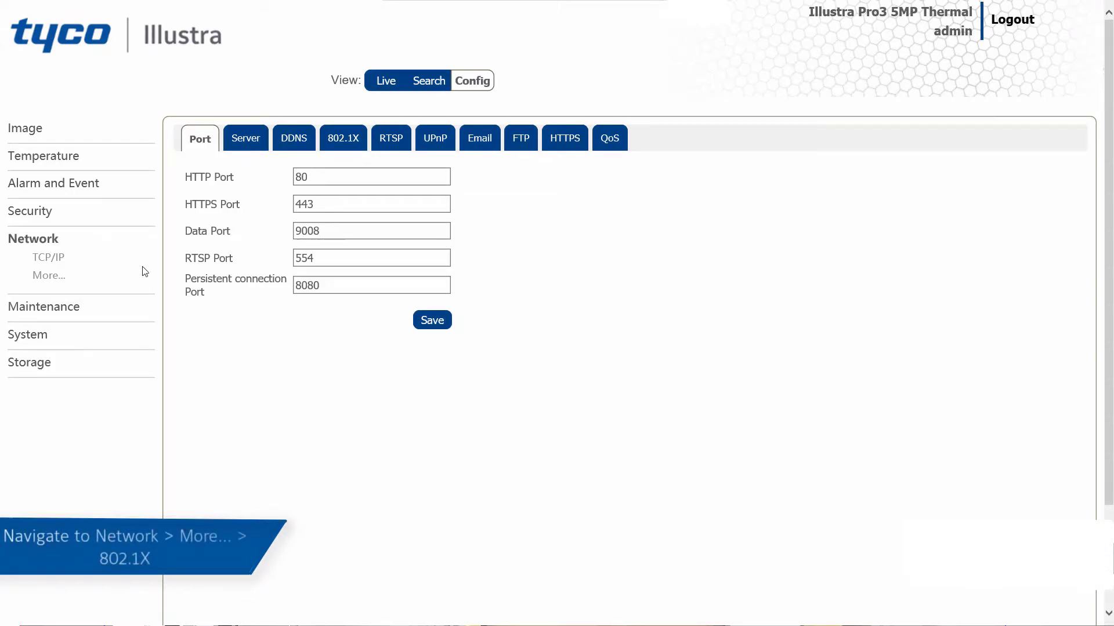
# Enable 802.1X in the advanced network settings with protocol type EAP_MD5 and EAPOL version 1.
pyautogui.click(344, 142)
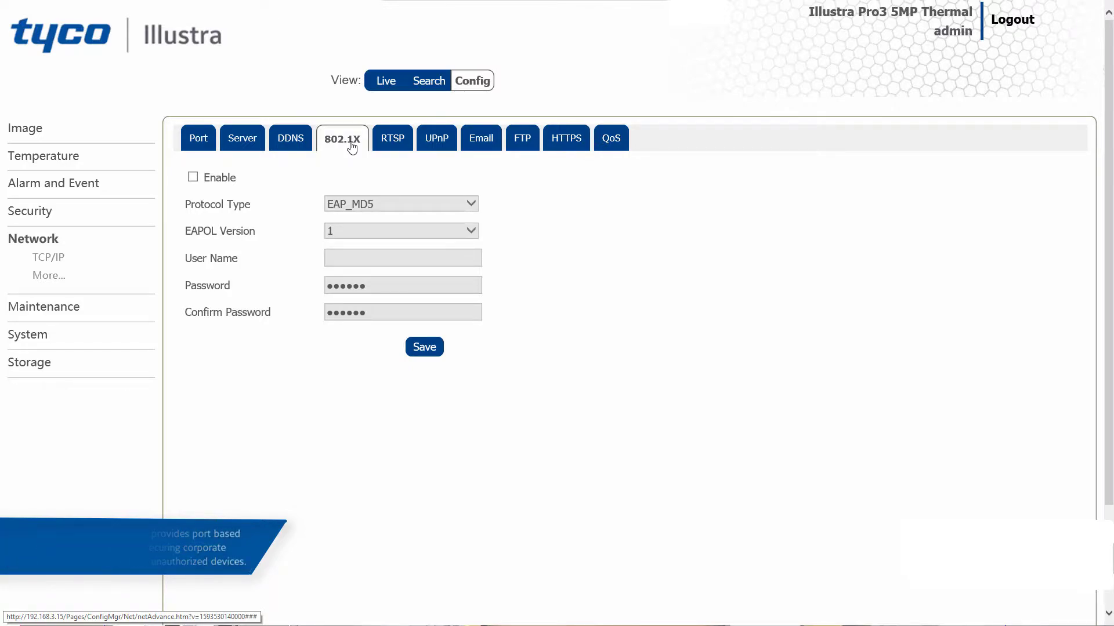
pyautogui.click(226, 178)
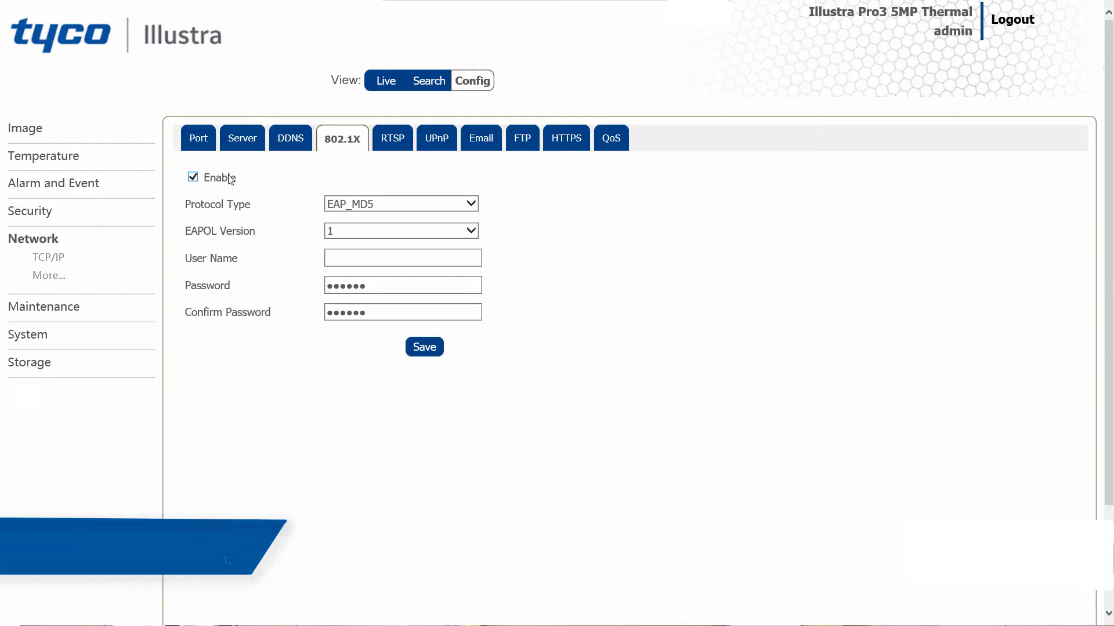
pyautogui.click(363, 203)
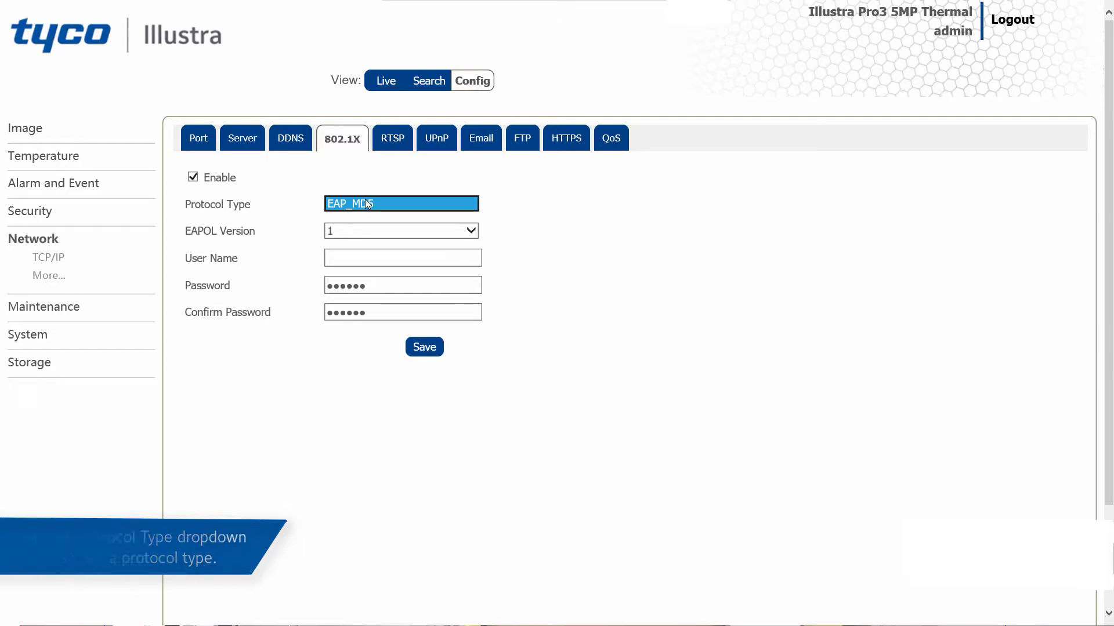
pyautogui.click(374, 233)
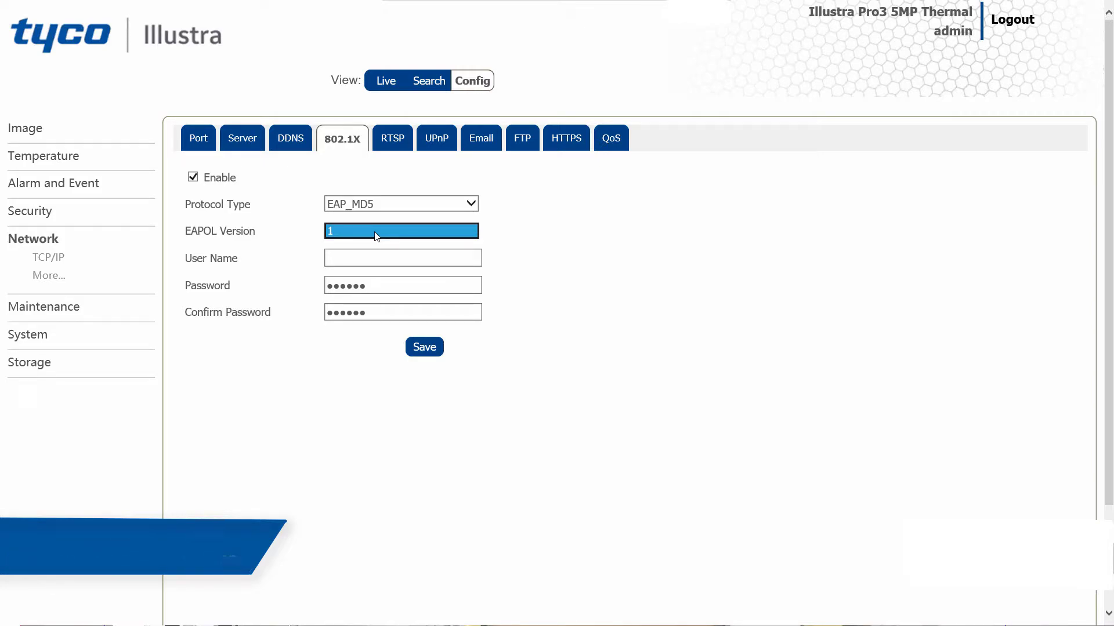
# Enter admin as the 802.1X user name and replace the existing 802.1X password with the account password.
pyautogui.click(366, 257)
pyautogui.write('adm')
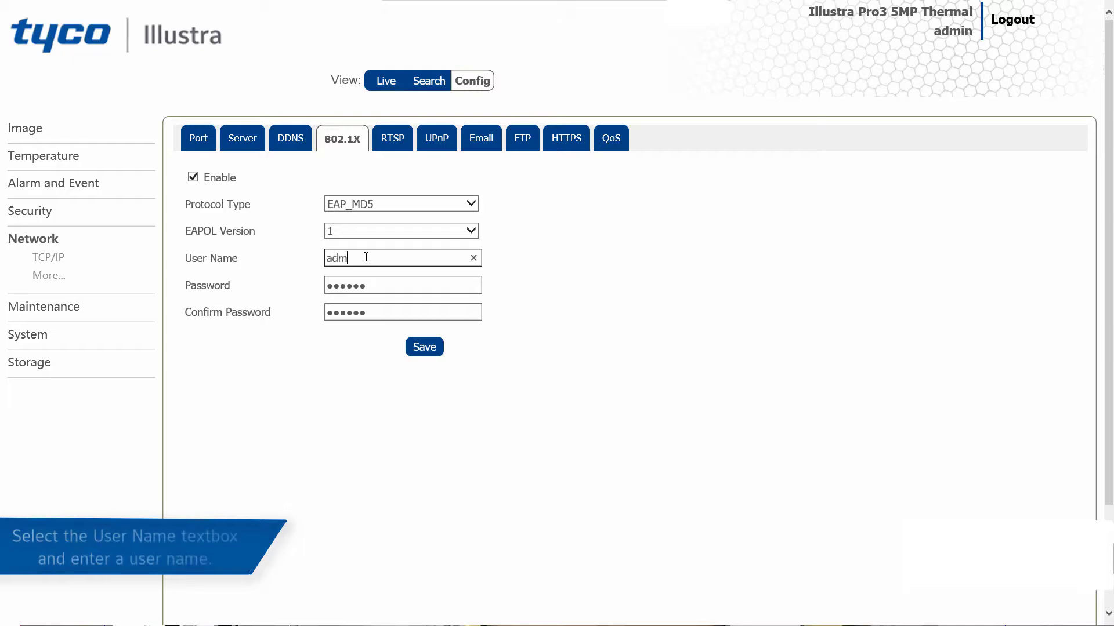
pyautogui.write('in')
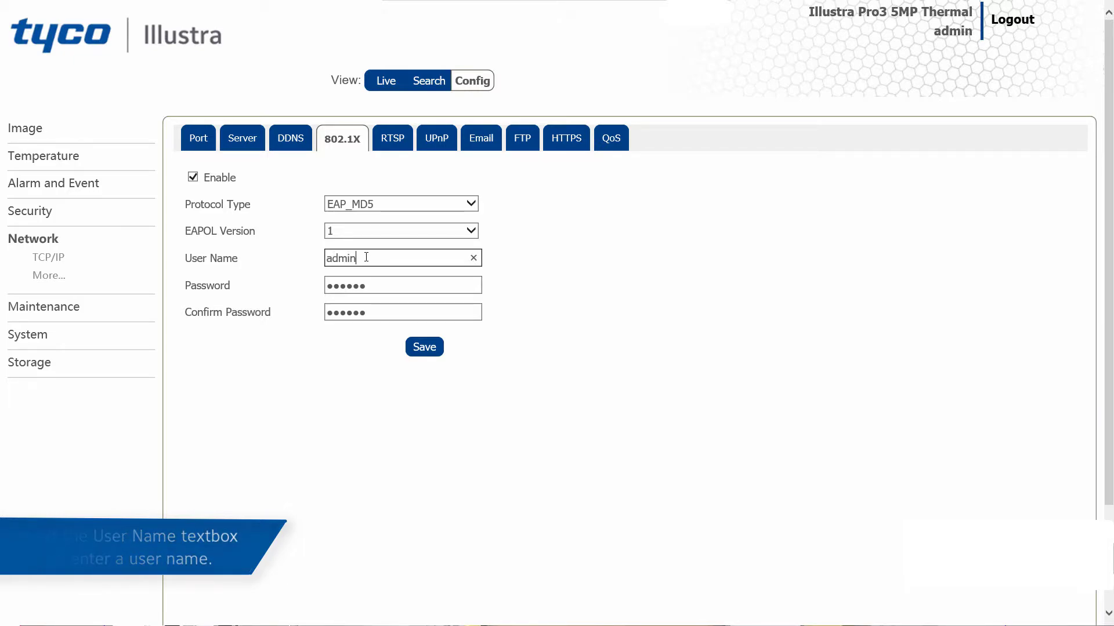
pyautogui.moveTo(379, 284); pyautogui.dragTo(298, 268)
pyautogui.write('•••••')
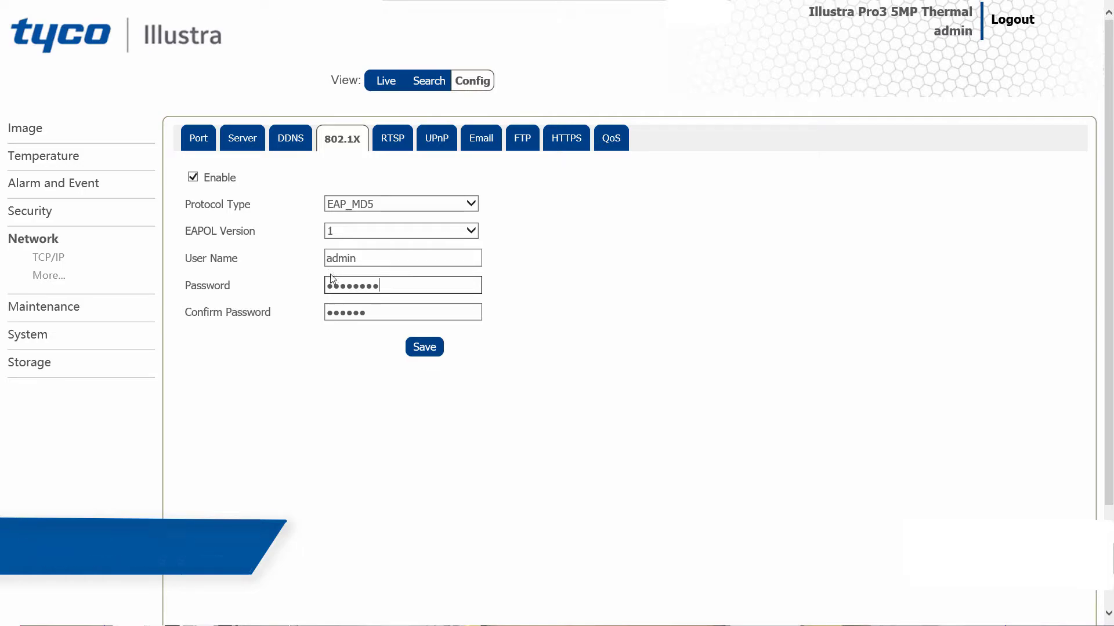
# Re-enter the account password in the 802.1X password confirmation field and save the 802.1X settings.
pyautogui.moveTo(381, 315); pyautogui.dragTo(285, 310)
pyautogui.write('•••••')
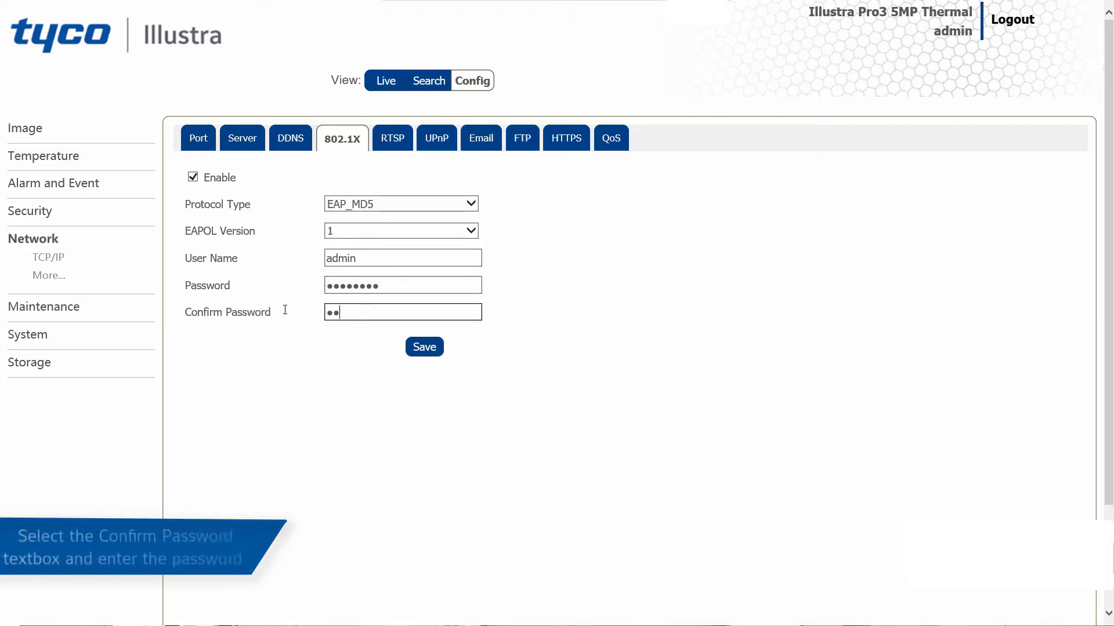
pyautogui.write('•••')
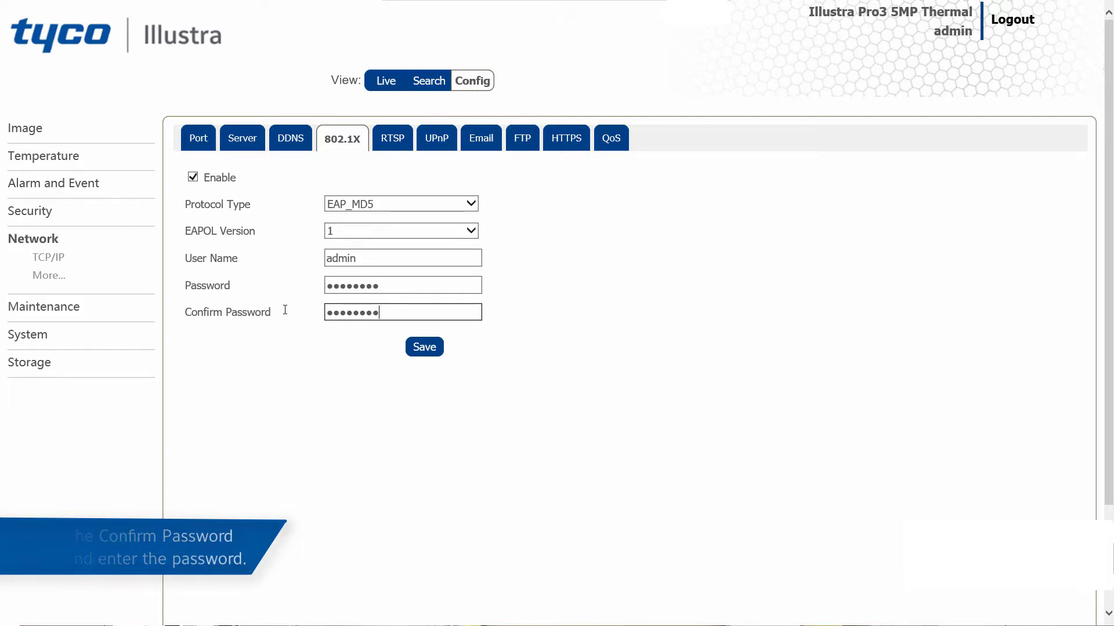
pyautogui.click(435, 351)
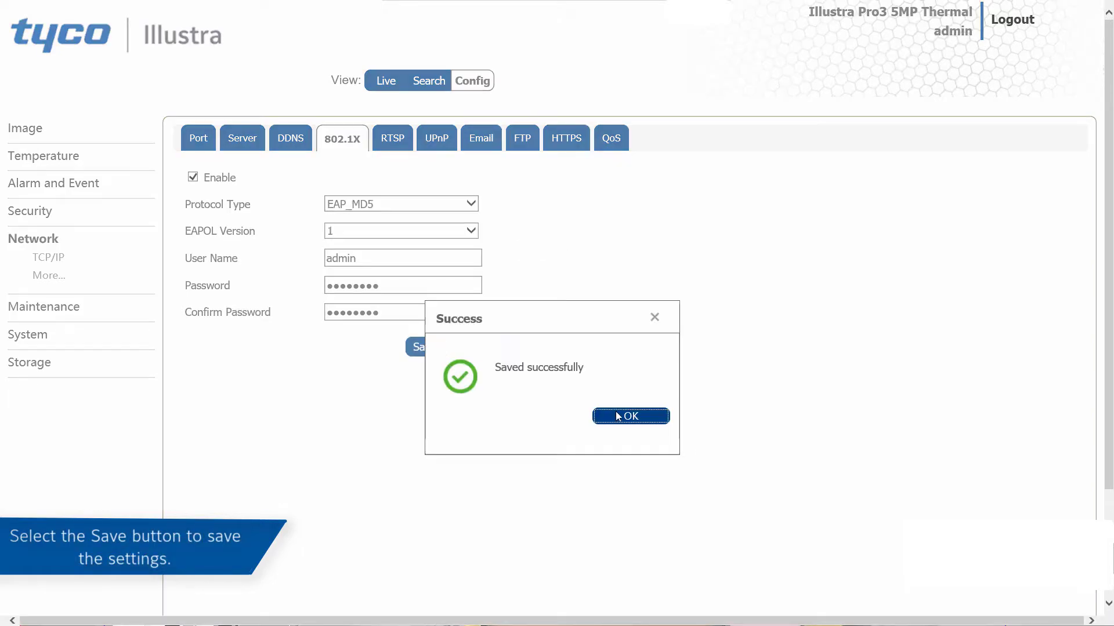
pyautogui.click(631, 417)
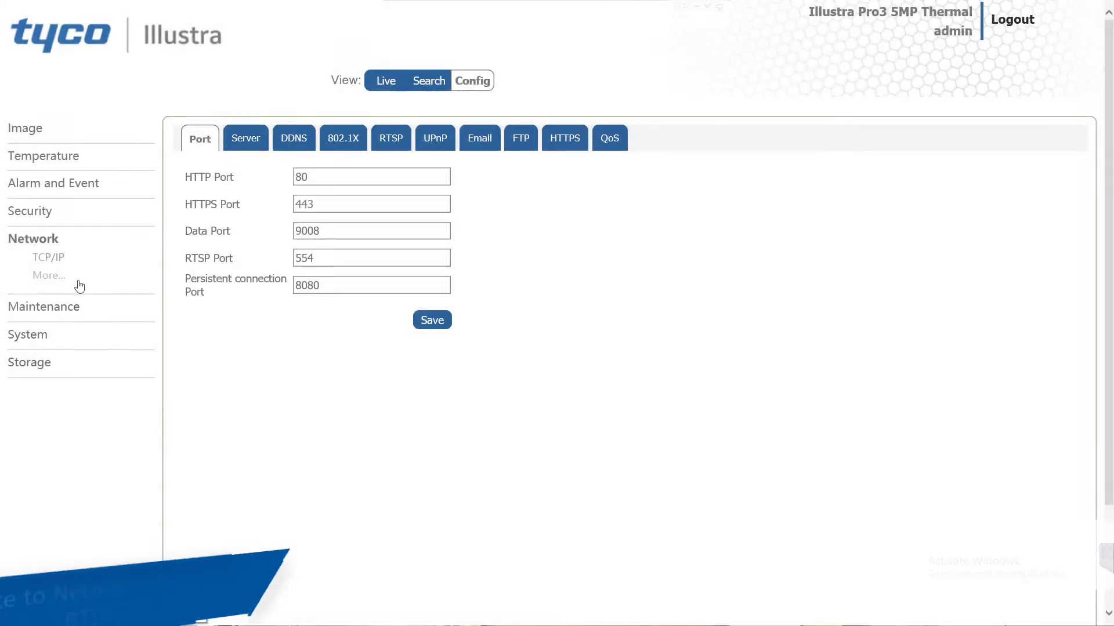
# Enable RTSP in the advanced network settings, keep port 554, and save the RTSP settings.
pyautogui.click(380, 148)
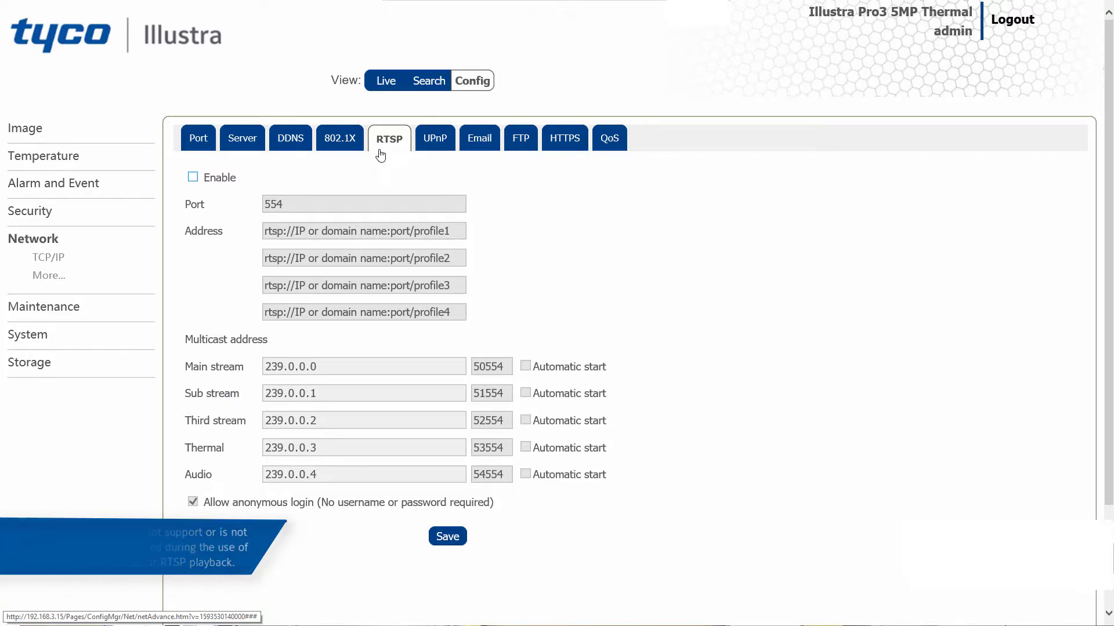
pyautogui.click(192, 179)
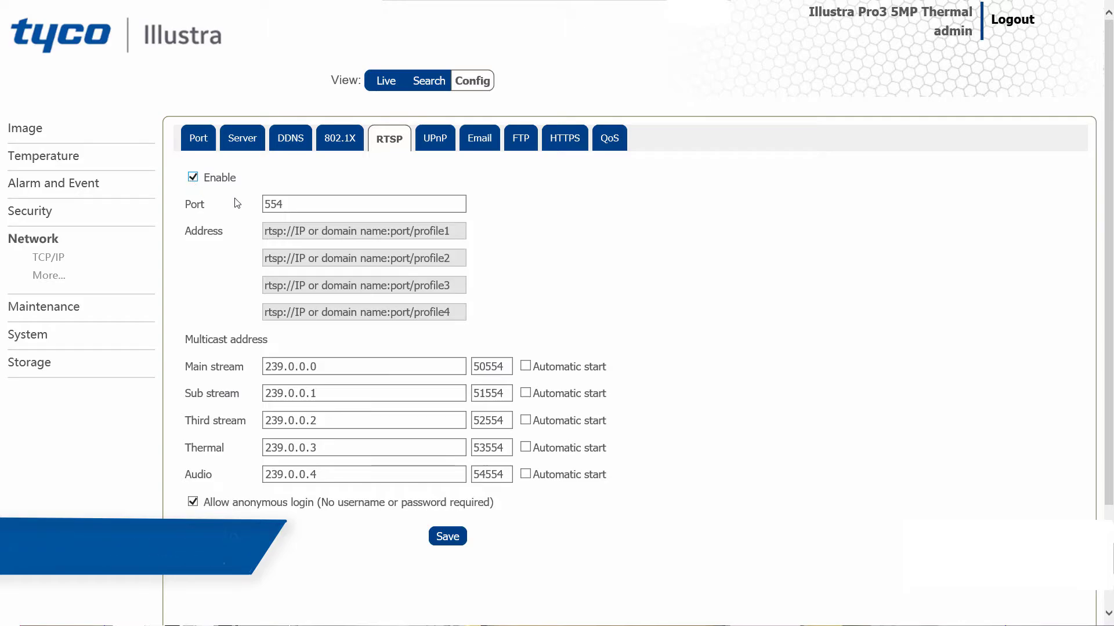
pyautogui.doubleClick(297, 205)
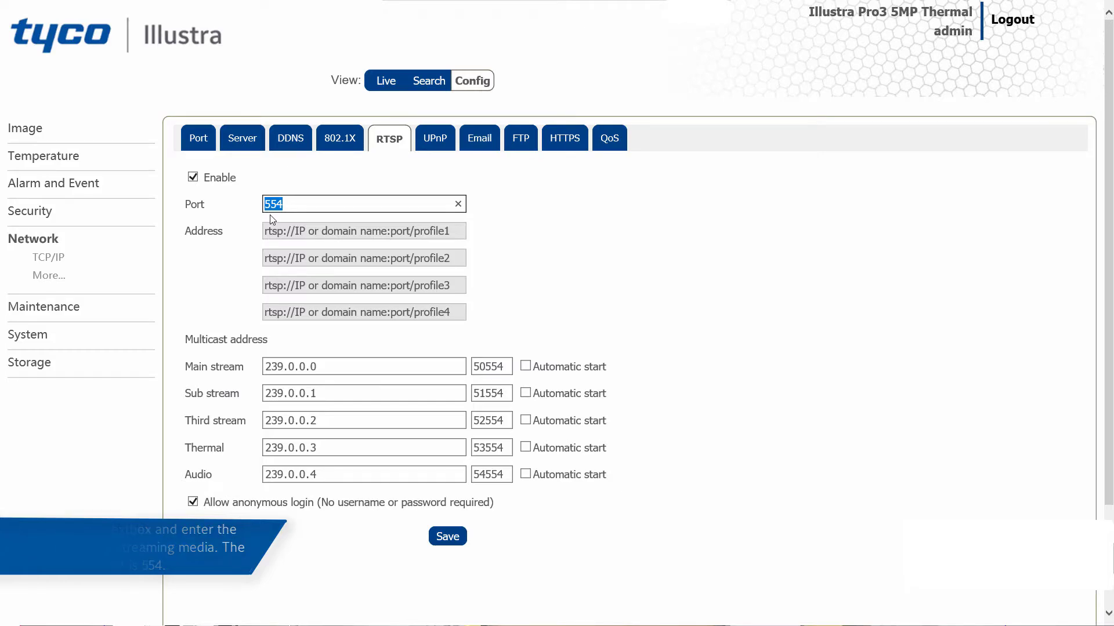
pyautogui.click(451, 232)
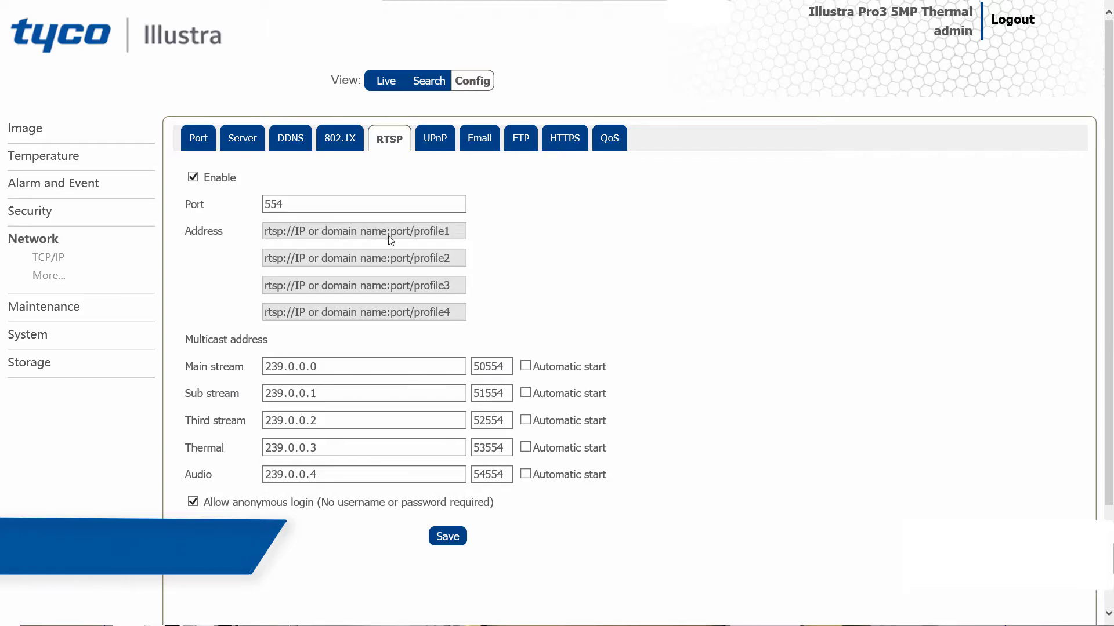
pyautogui.click(447, 537)
pyautogui.click(619, 417)
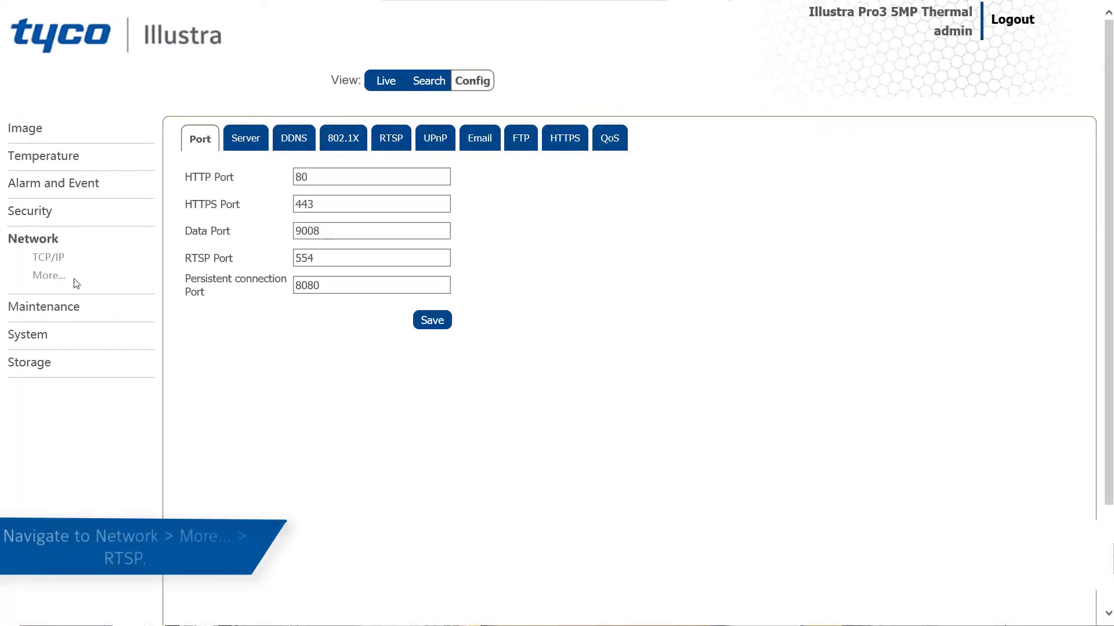
# Go through the RTSP multicast address fields for the main, sub, third, thermal and audio streams and save the settings.
pyautogui.click(379, 140)
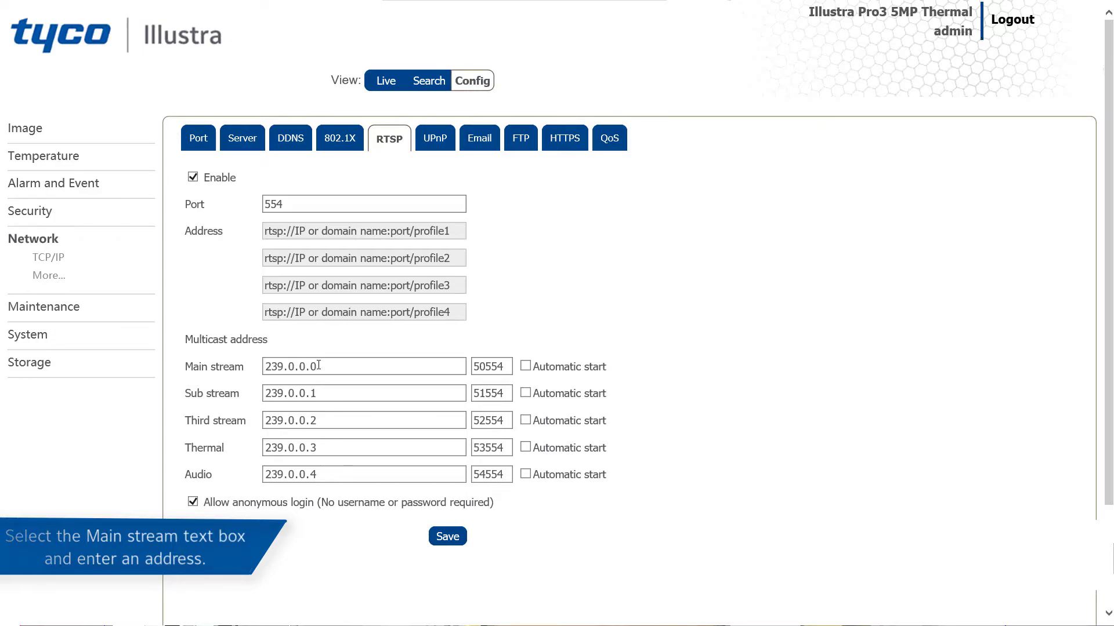
pyautogui.click(319, 365)
pyautogui.click(324, 393)
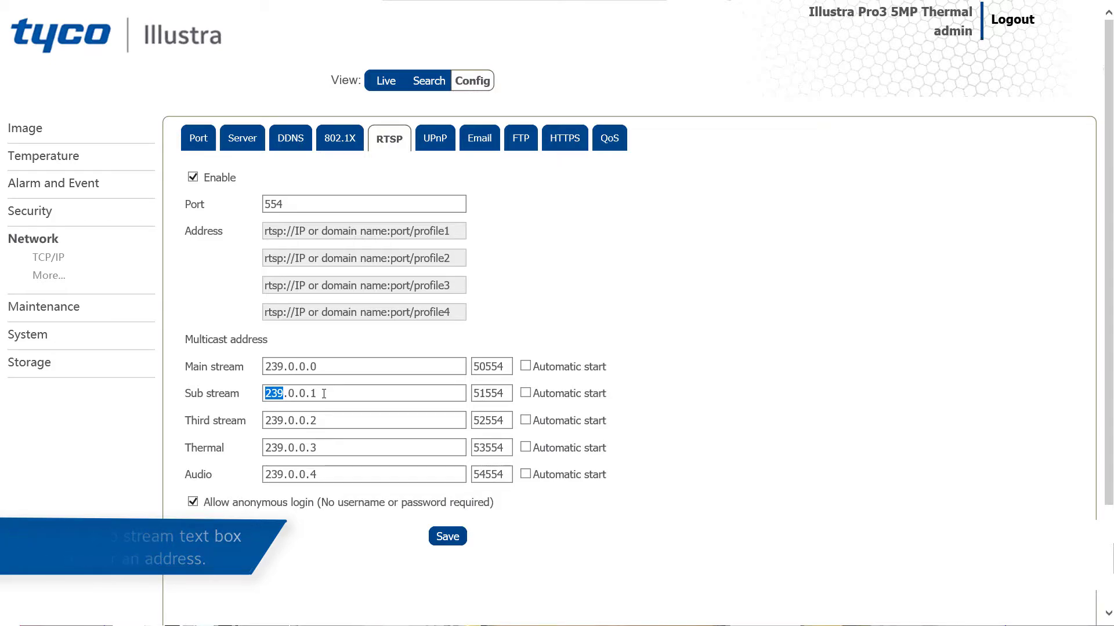
pyautogui.click(323, 422)
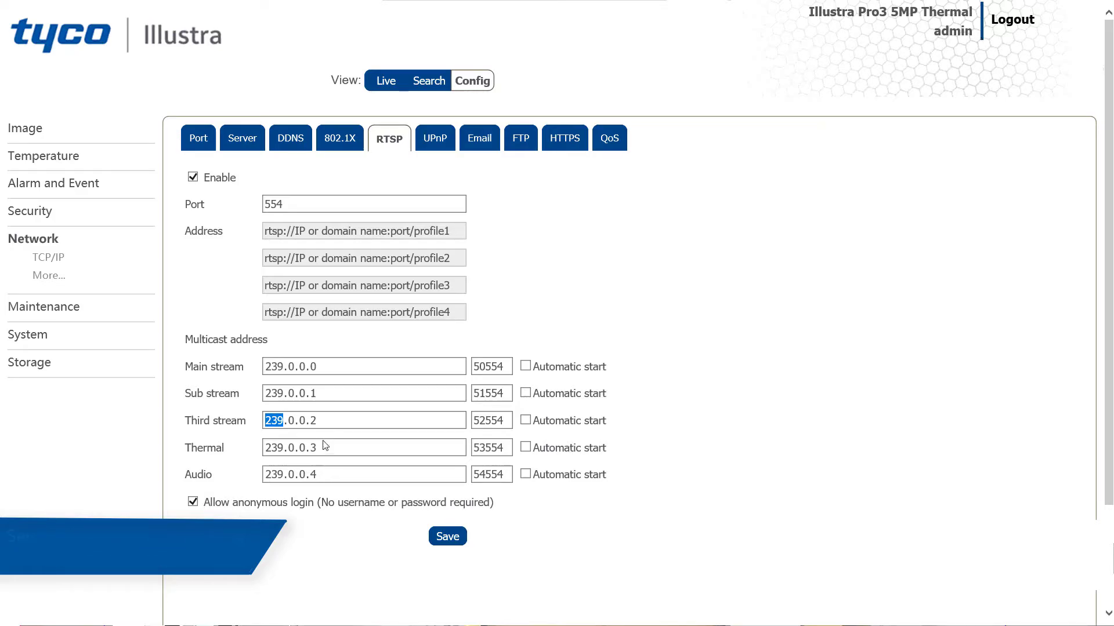
pyautogui.click(324, 448)
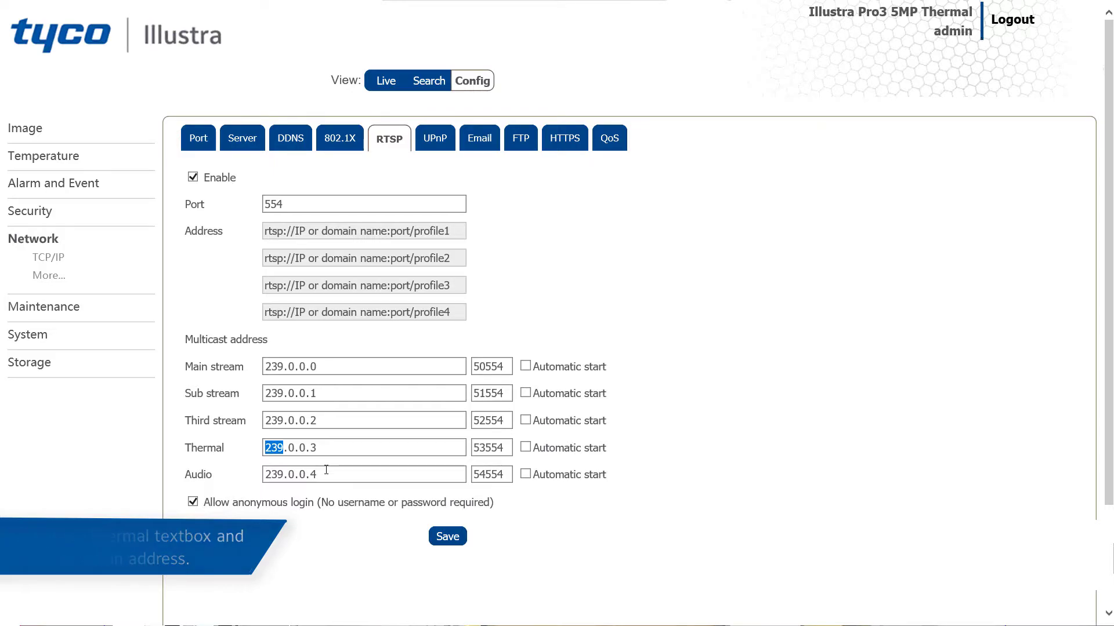
pyautogui.click(325, 474)
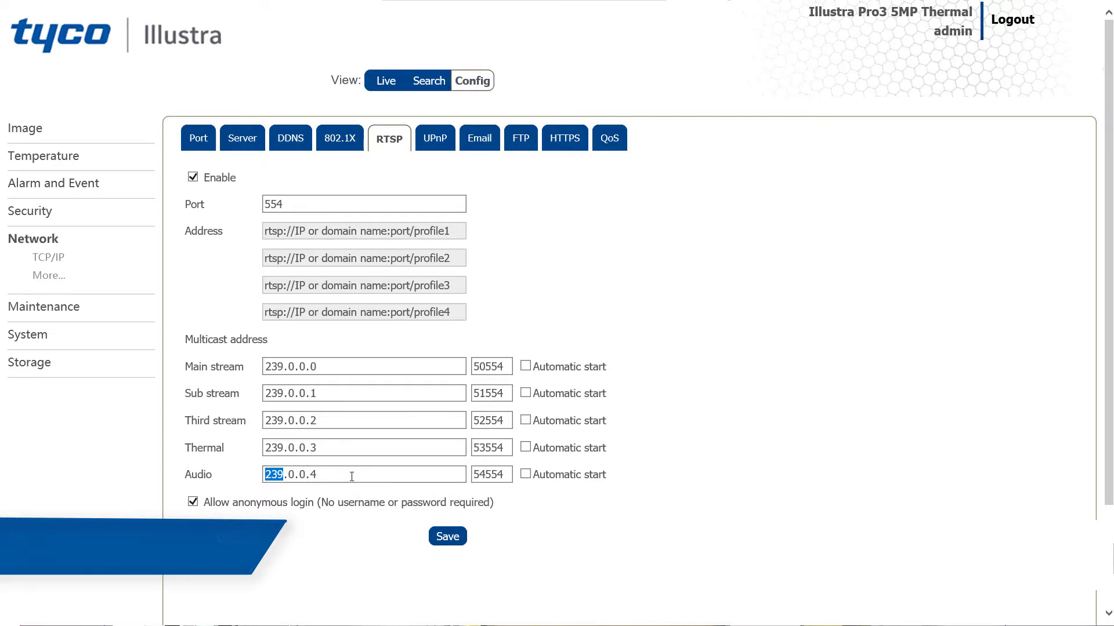
pyautogui.click(438, 537)
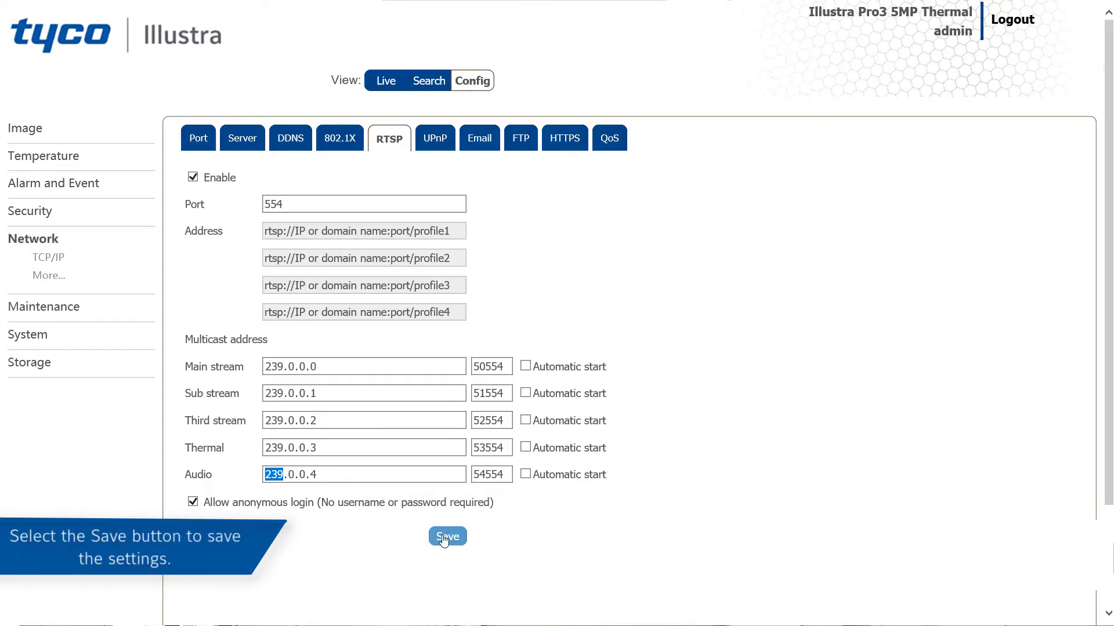
pyautogui.click(626, 416)
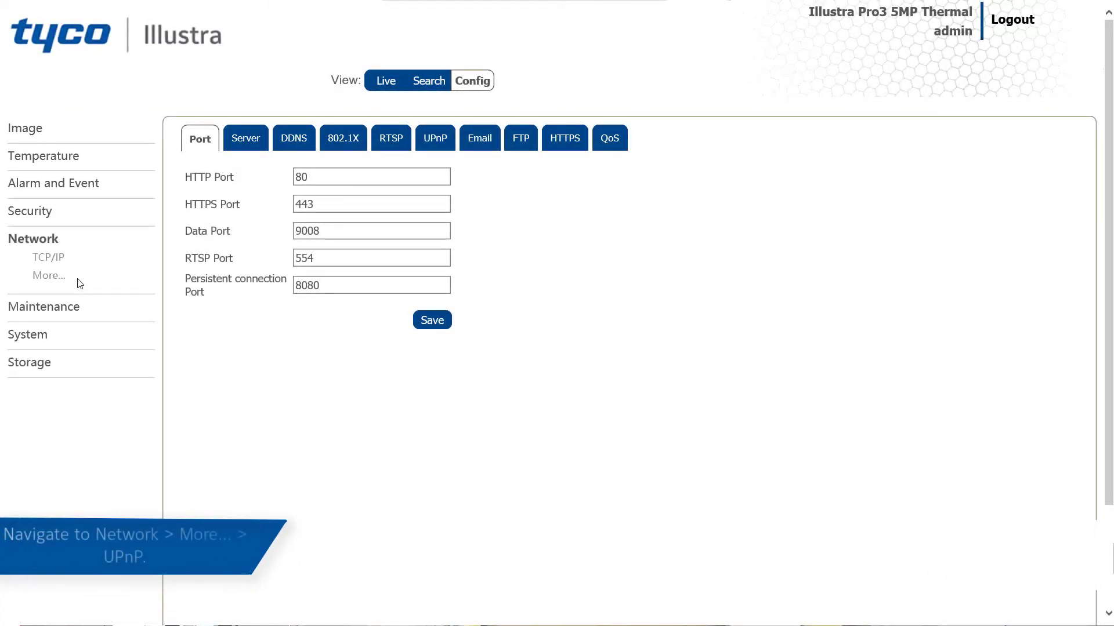
# Enable UPnP in the advanced network settings and save the change.
pyautogui.click(443, 145)
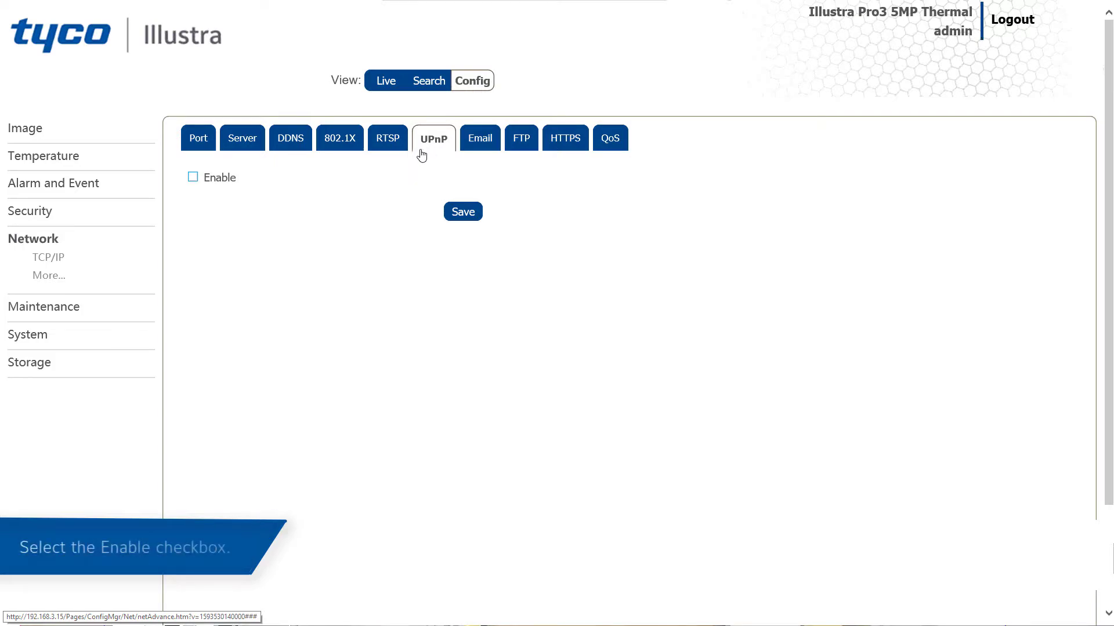
pyautogui.click(193, 179)
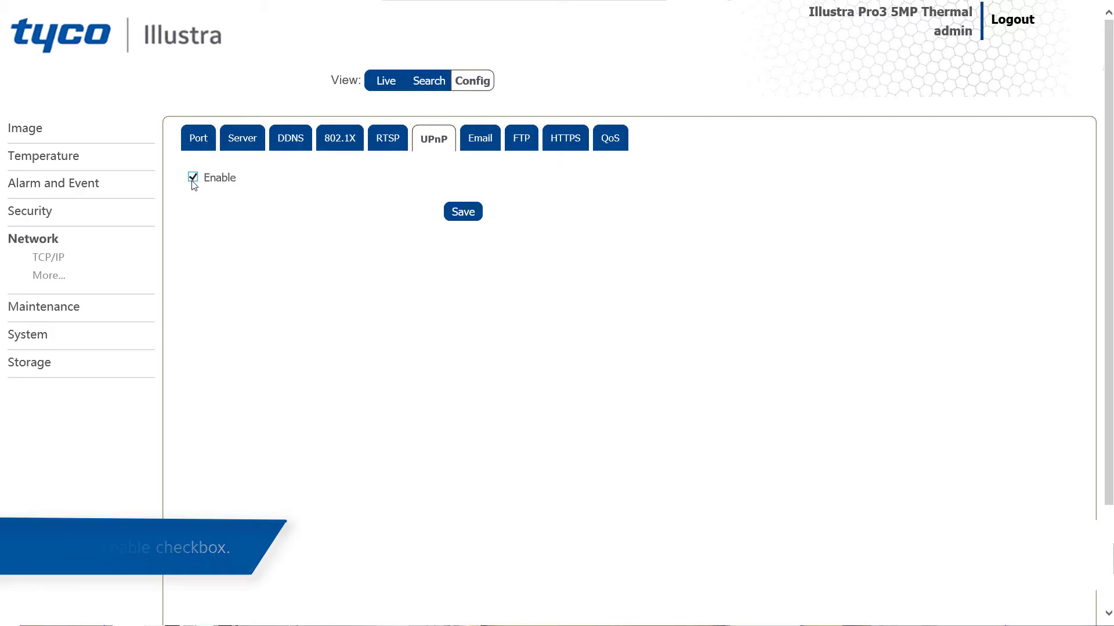
pyautogui.click(467, 213)
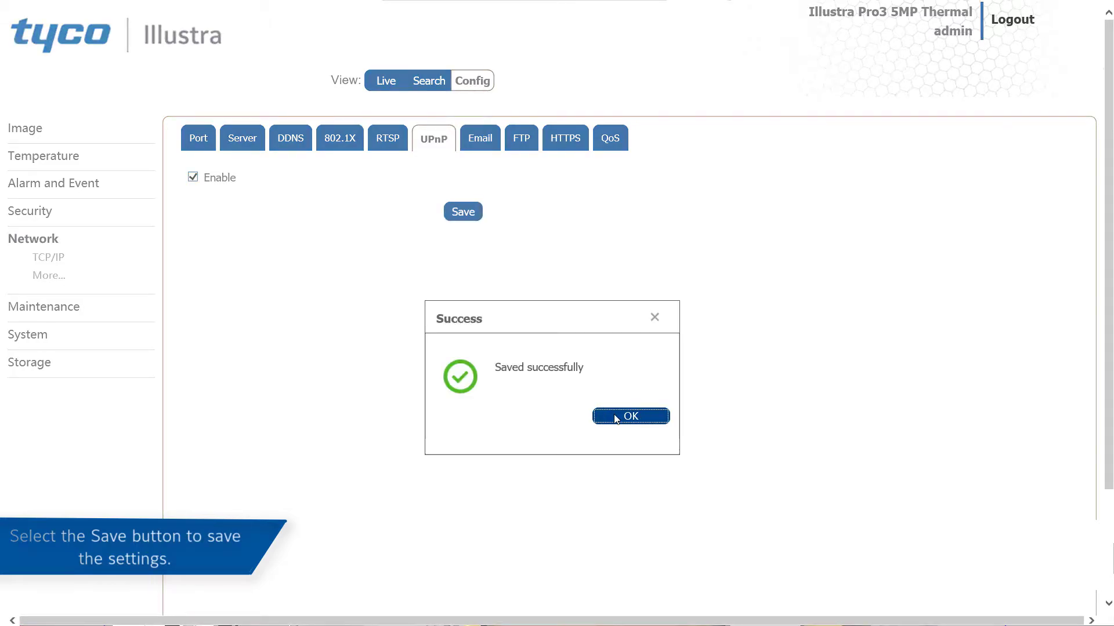
pyautogui.click(616, 417)
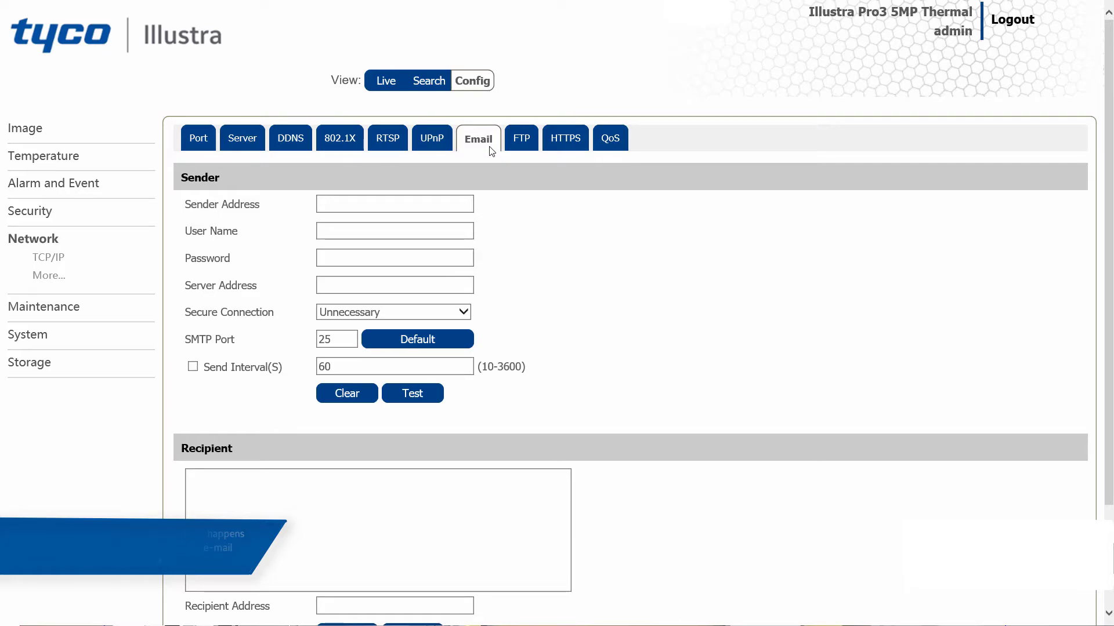
# Fill in the sender's e-mail address in the email notification settings and enter admin as the sender's user name.
pyautogui.click(415, 213)
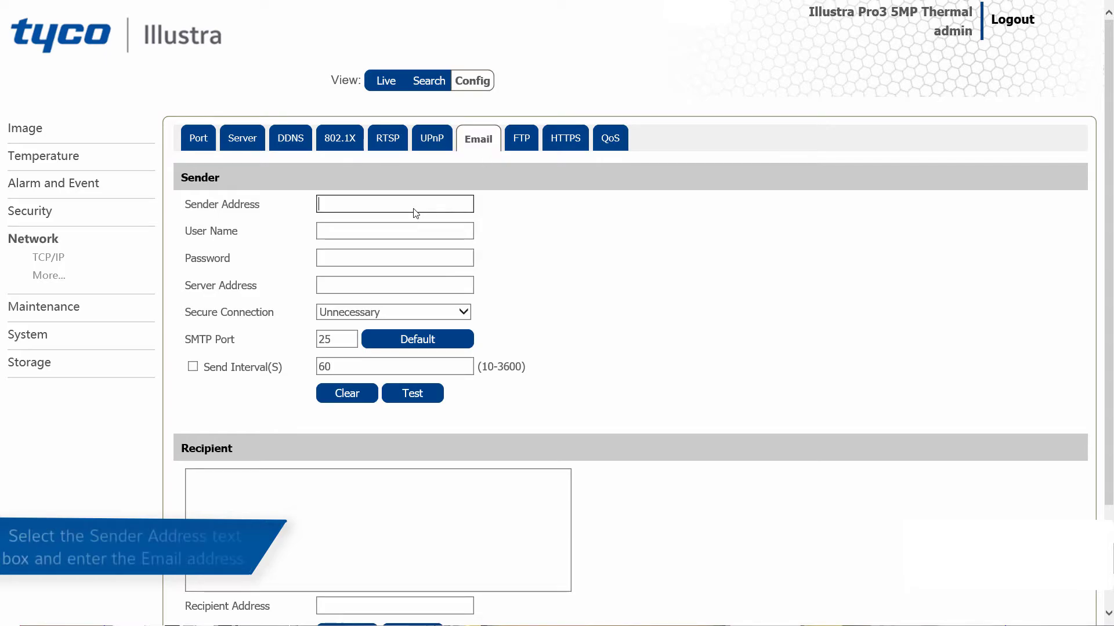
pyautogui.write('user')
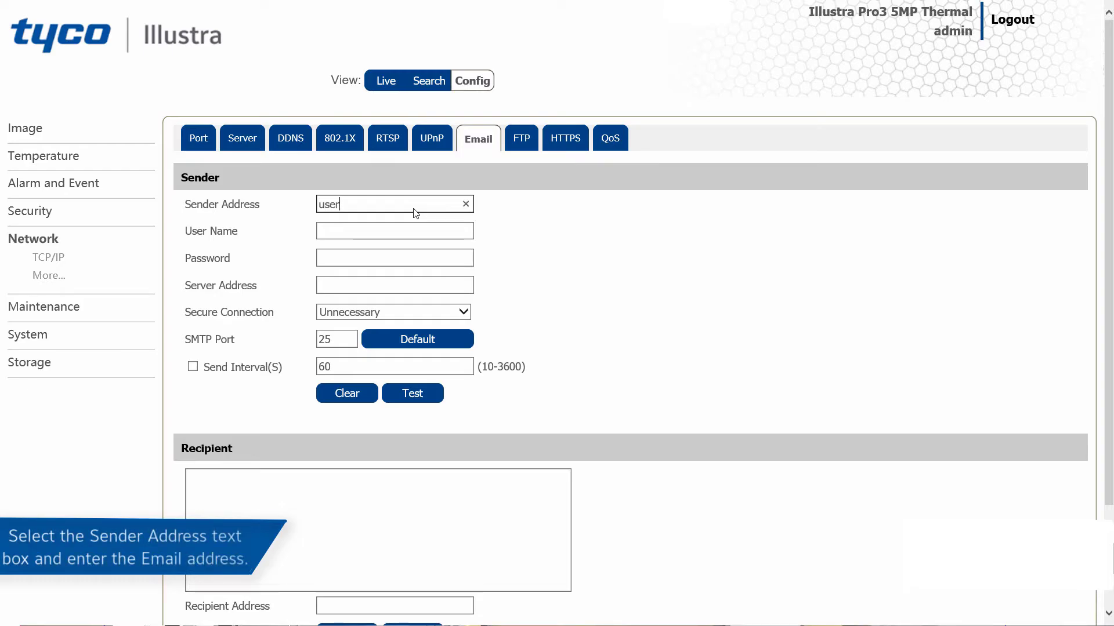
pyautogui.write('@user.com')
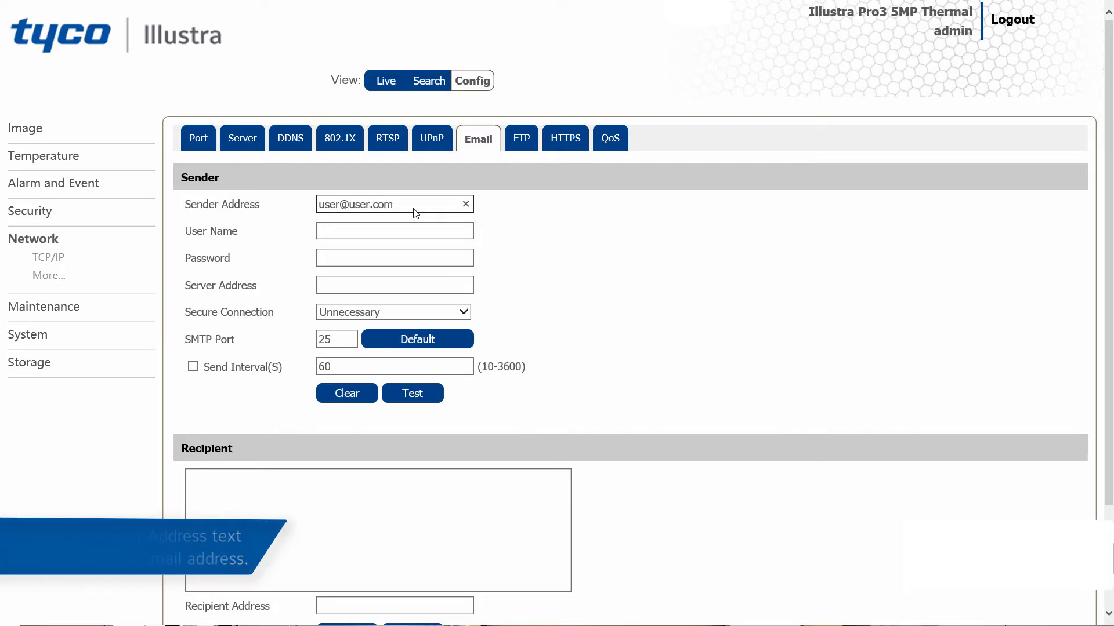
pyautogui.click(404, 235)
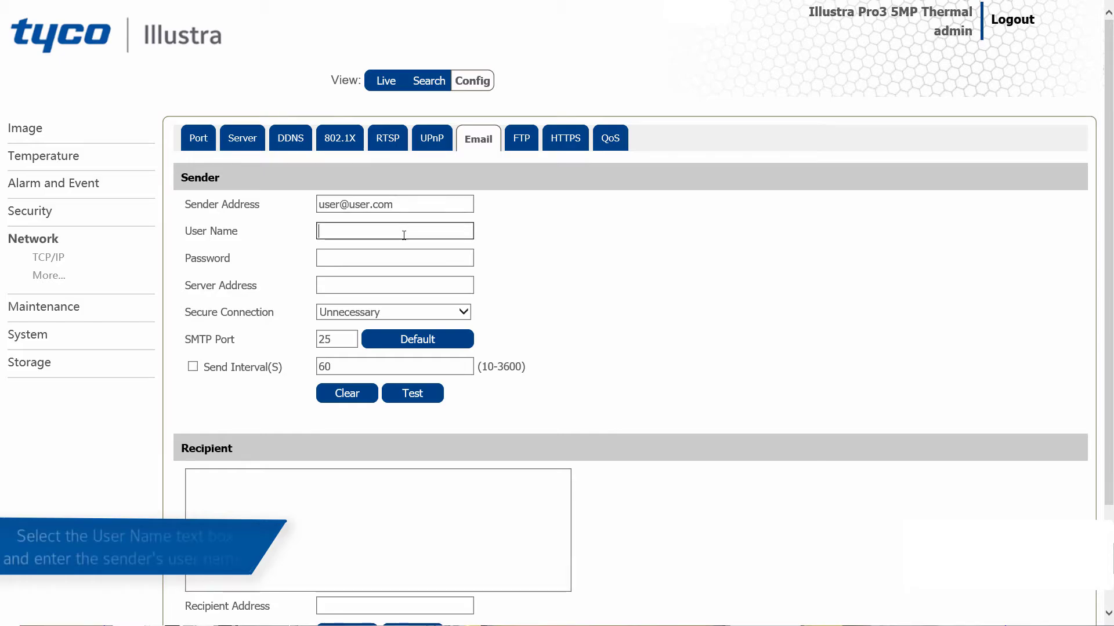
pyautogui.write('admin')
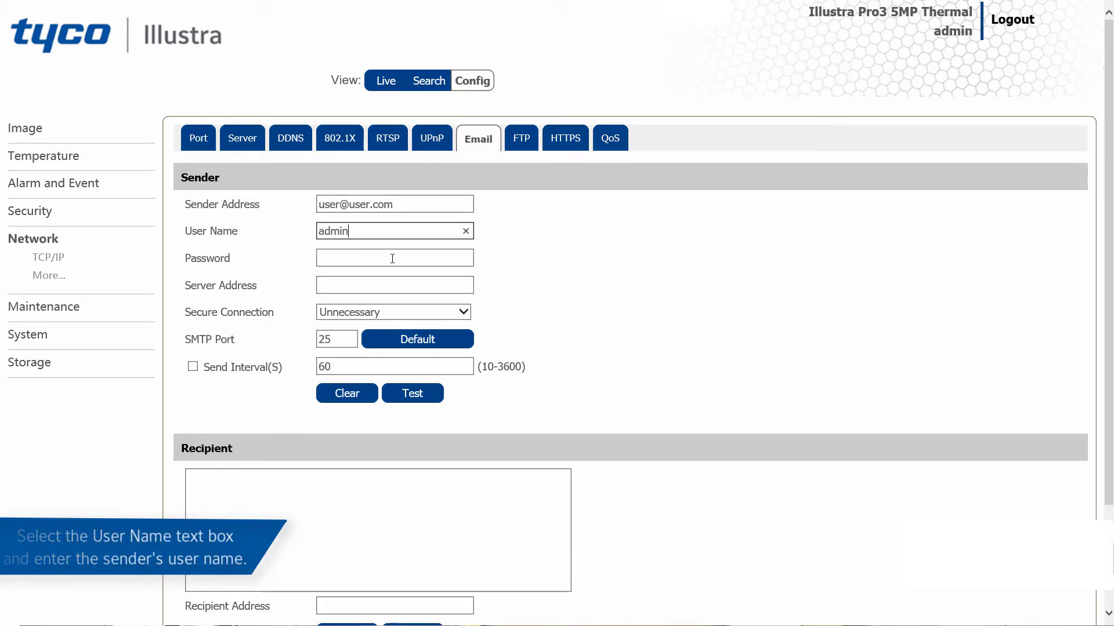
# Enter the sender's account password and set the email server address to smtp.google.com.
pyautogui.click(392, 259)
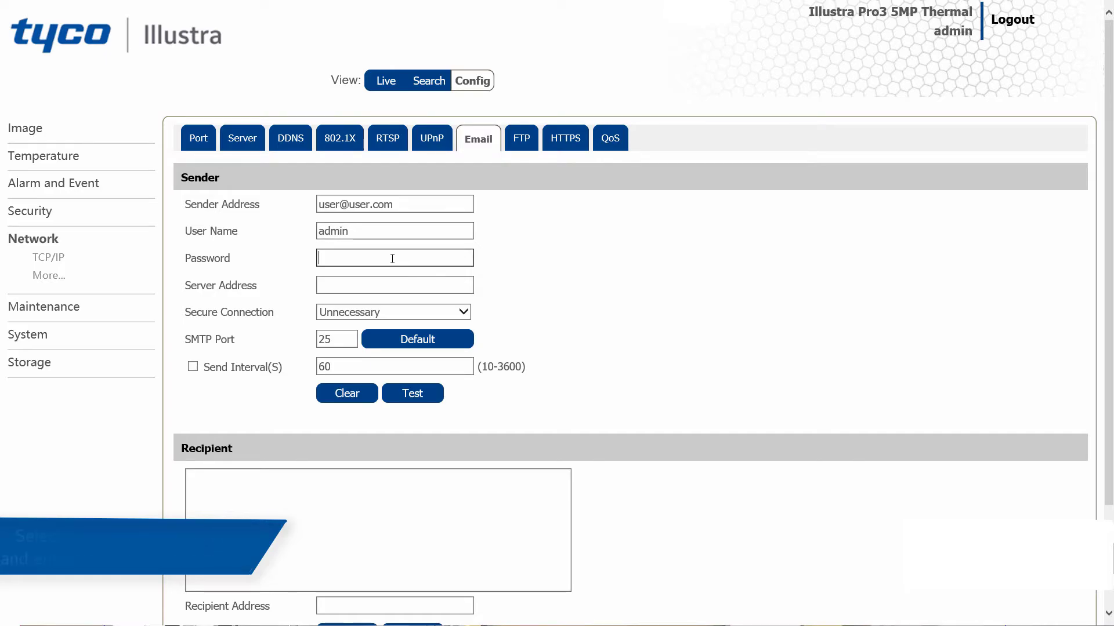
pyautogui.write('*******')
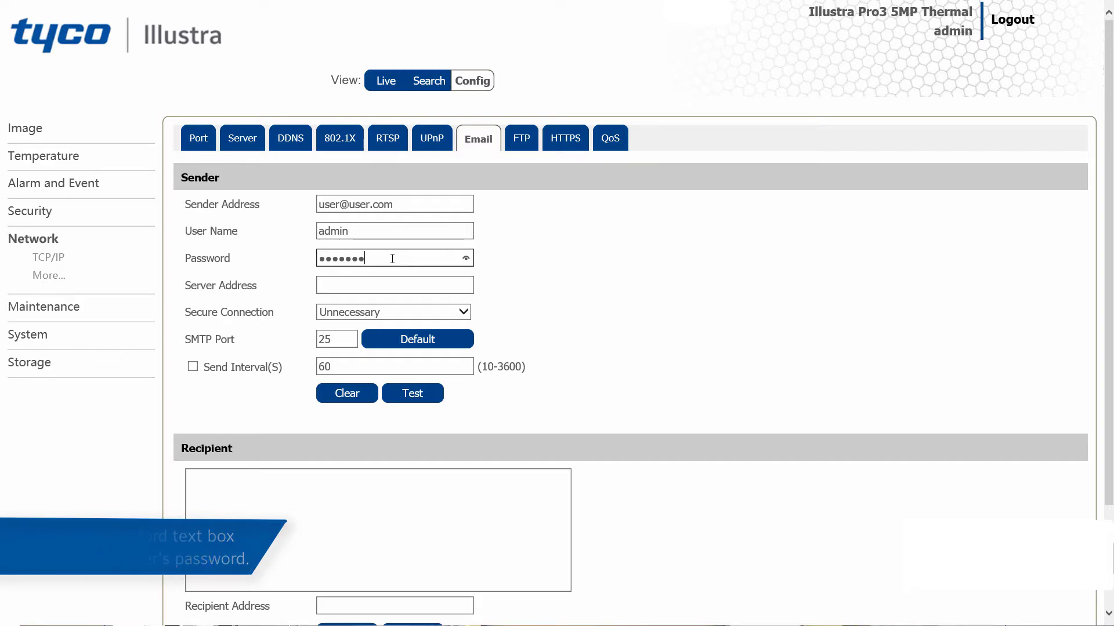
pyautogui.write('*')
pyautogui.click(385, 285)
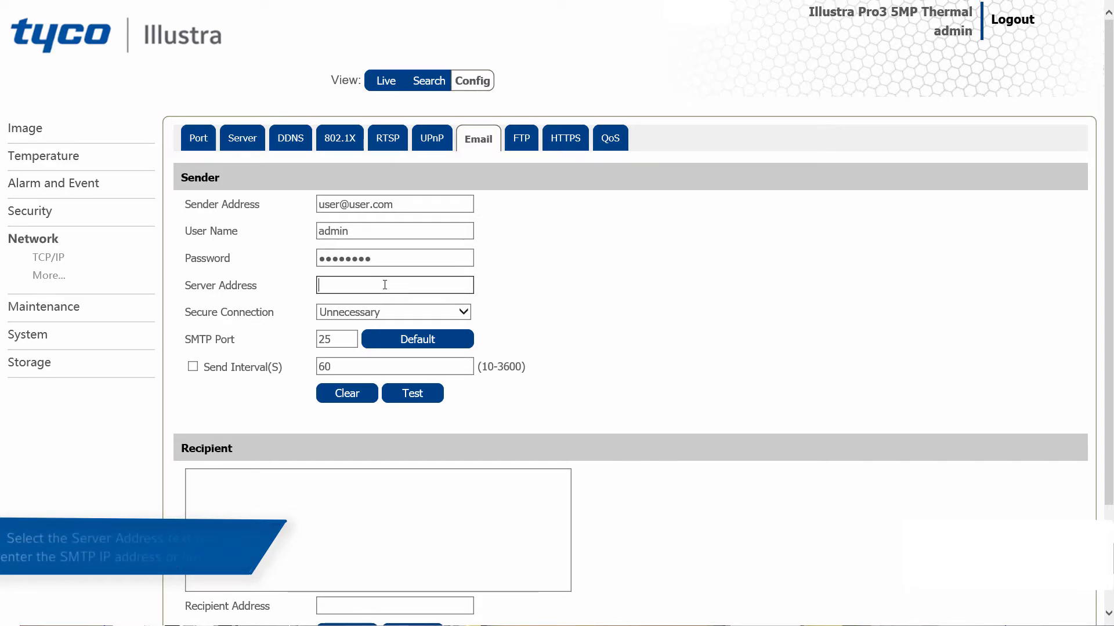
pyautogui.write('smtp.goo')
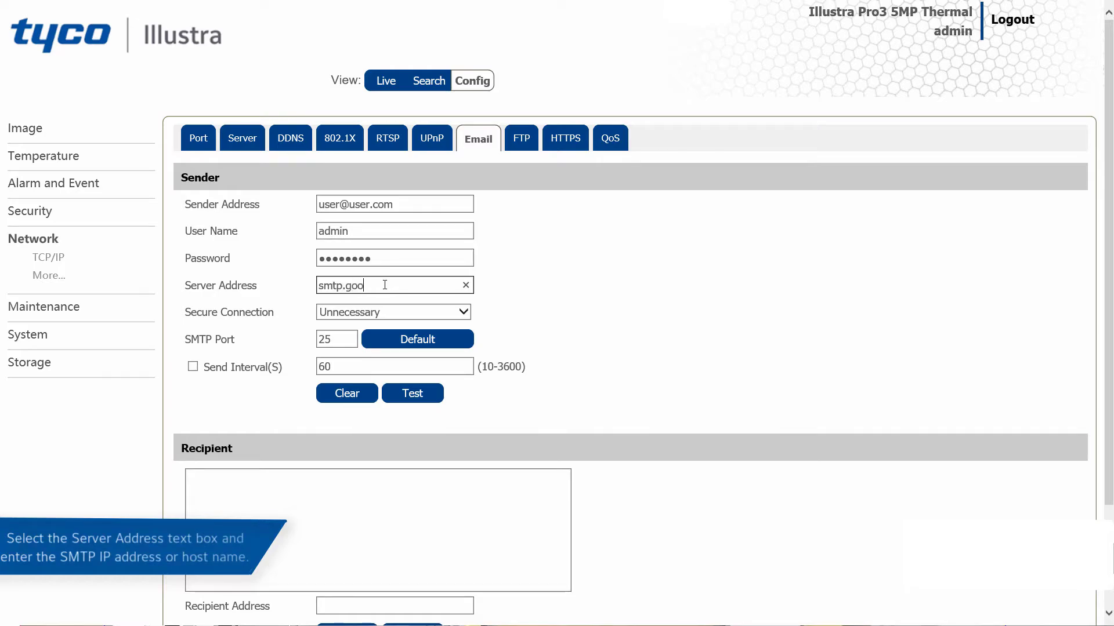
pyautogui.write('gle')
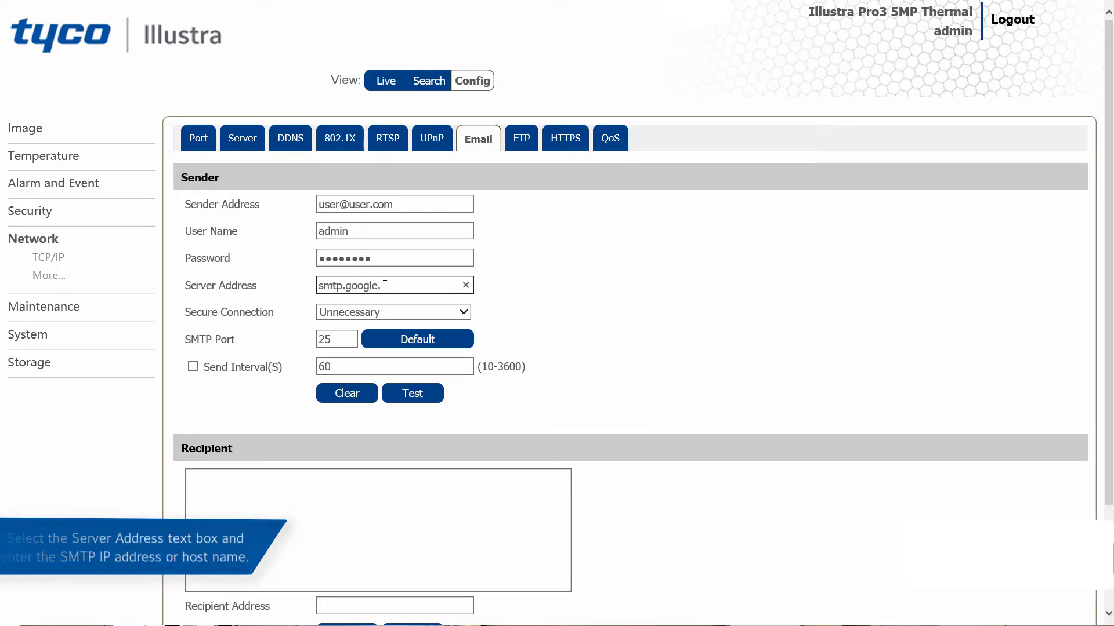
pyautogui.write('.com')
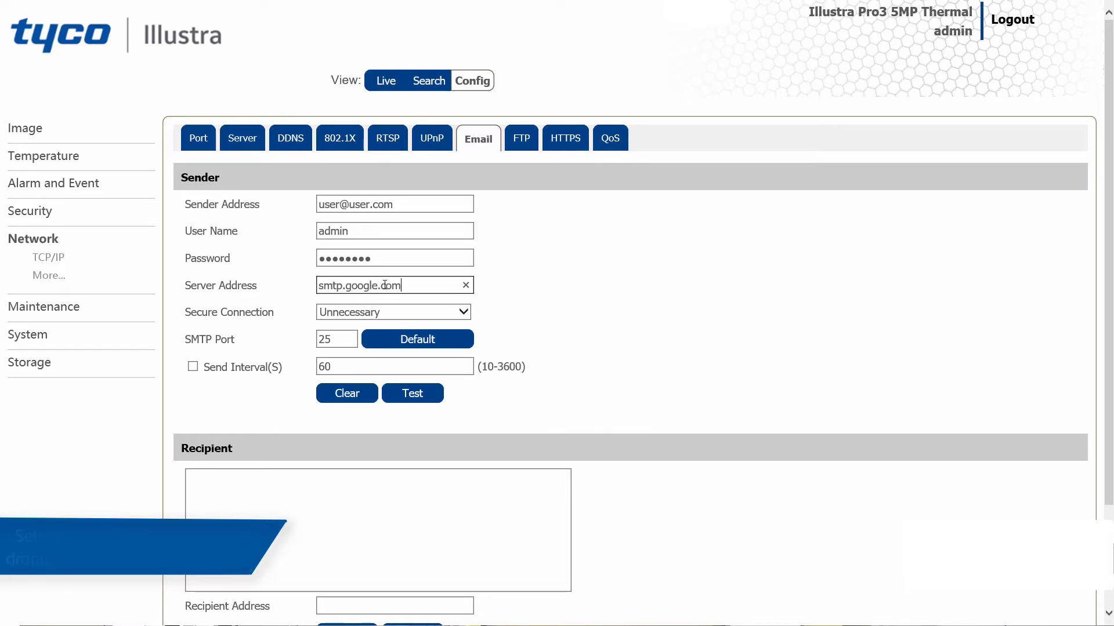
# Keep the email secure connection set to Unnecessary and the SMTP port at 25.
pyautogui.click(459, 314)
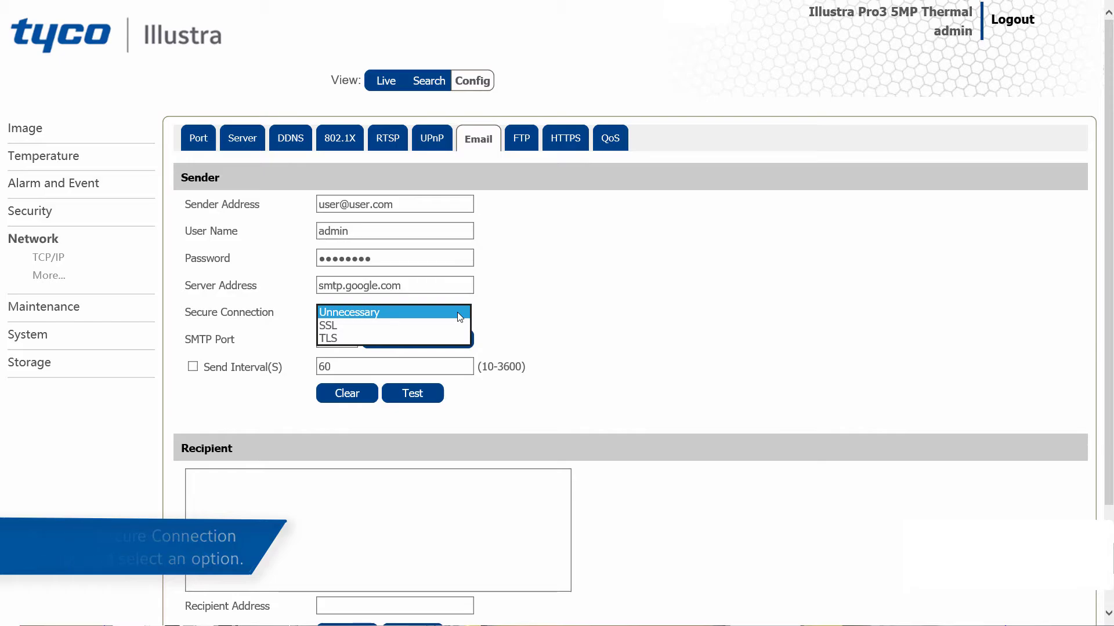
pyautogui.click(457, 312)
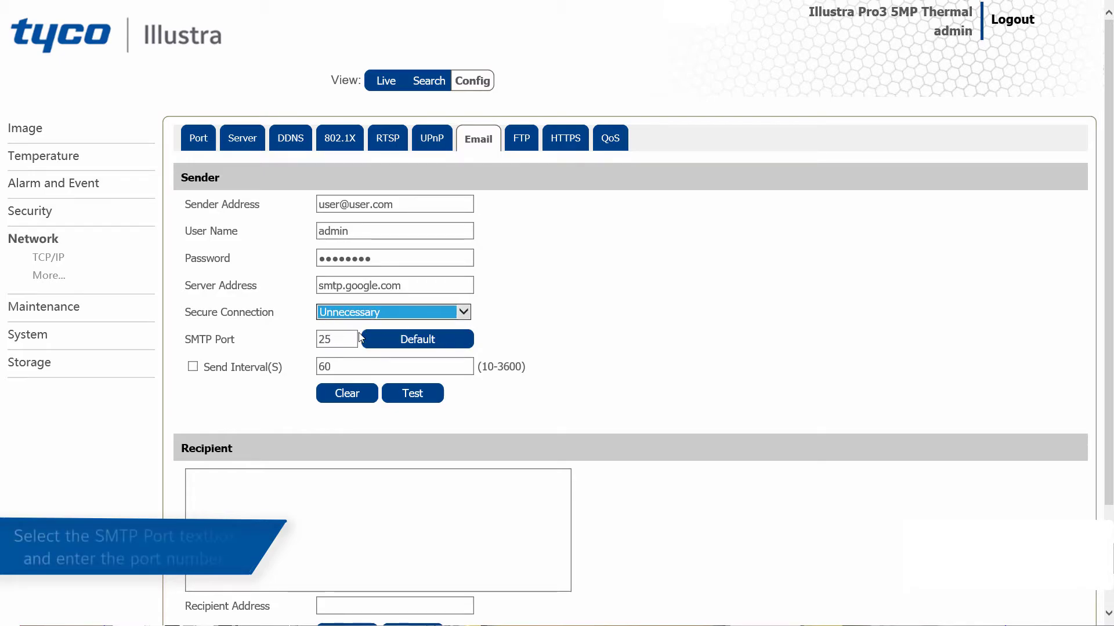
pyautogui.click(350, 335)
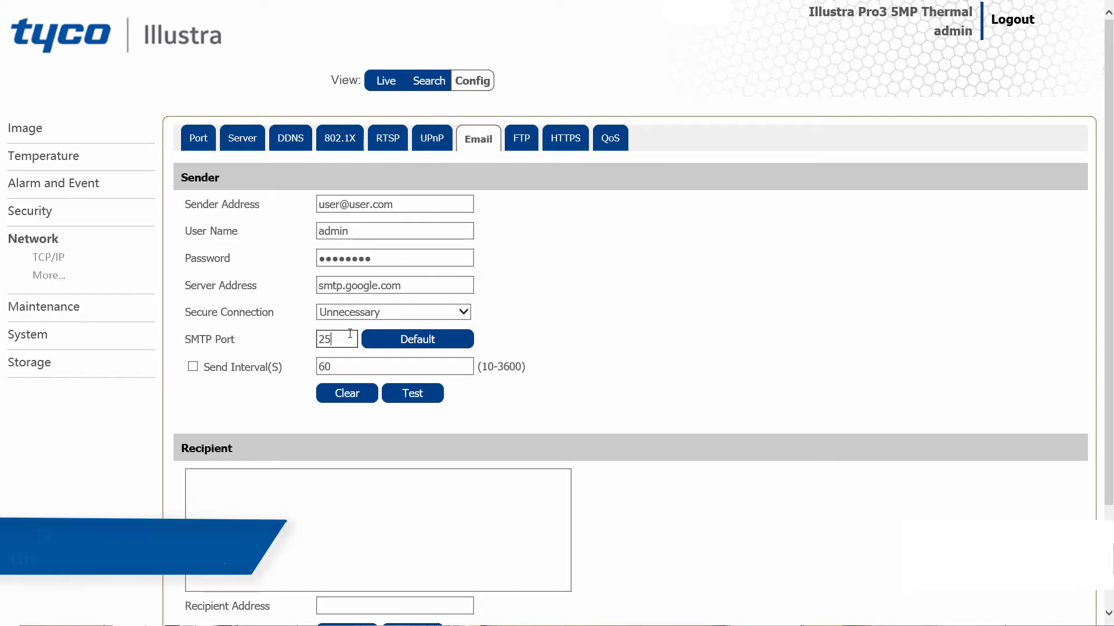
# Enable the email send interval and set it to 120 seconds.
pyautogui.click(193, 367)
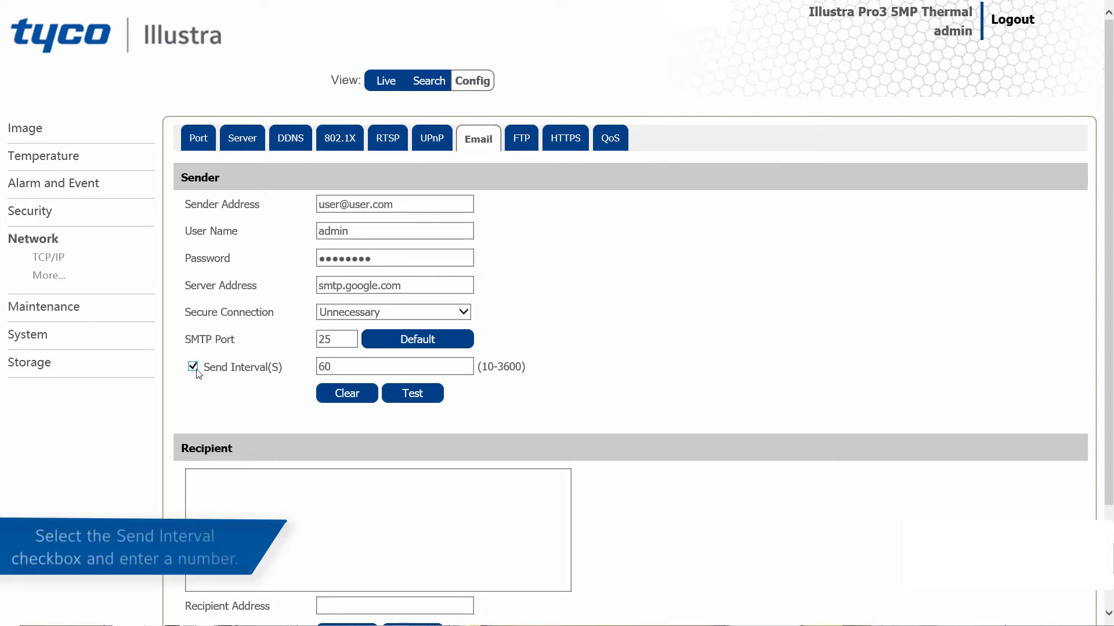
pyautogui.moveTo(333, 365); pyautogui.dragTo(317, 365)
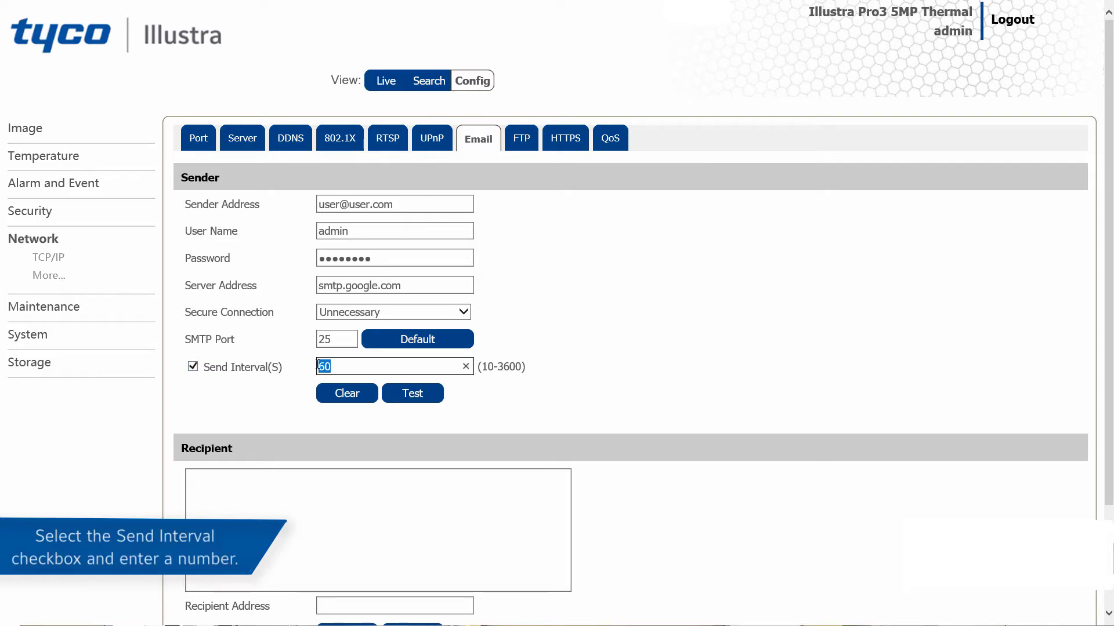
pyautogui.write('120')
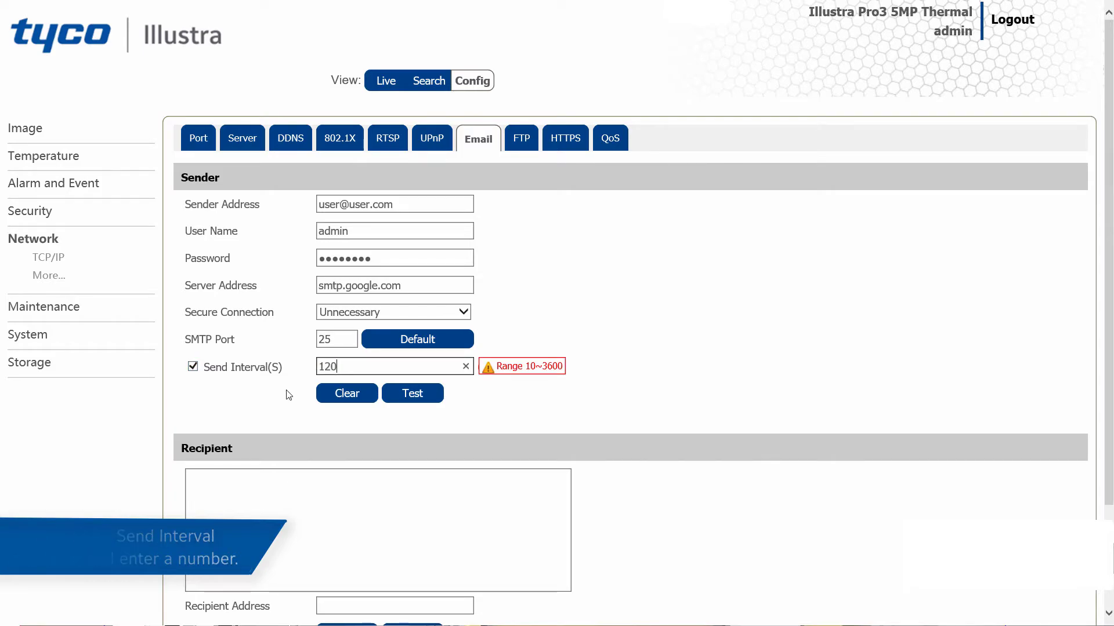
pyautogui.click(282, 420)
# Add the recipient's e-mail address to the recipient list and save the email settings.
pyautogui.scroll(-2, 284, 440)
pyautogui.click(348, 510)
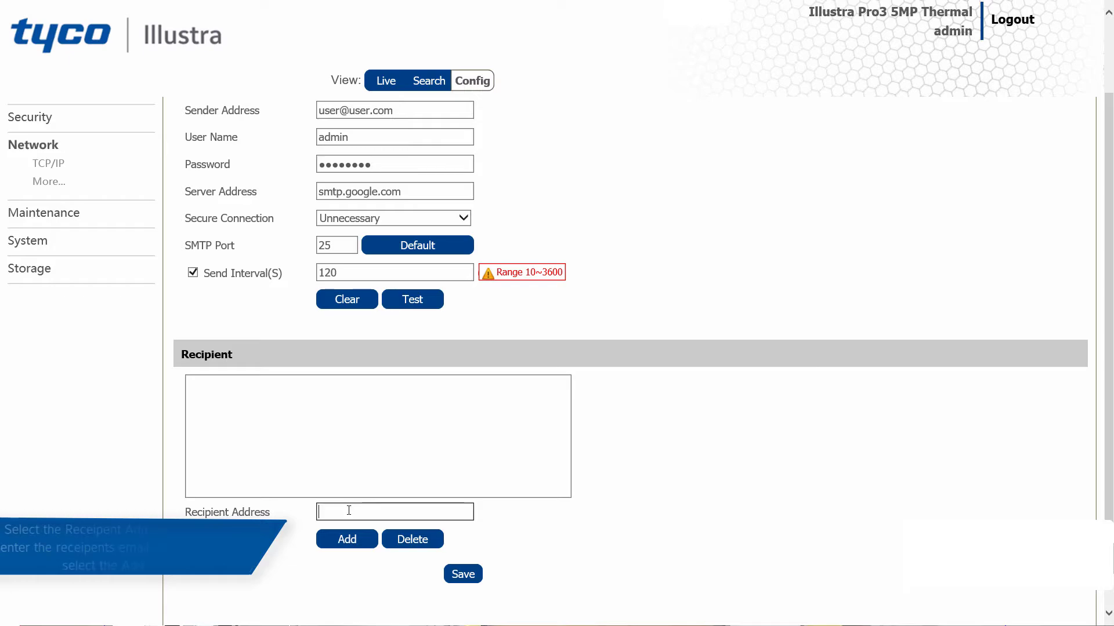
pyautogui.write('admin')
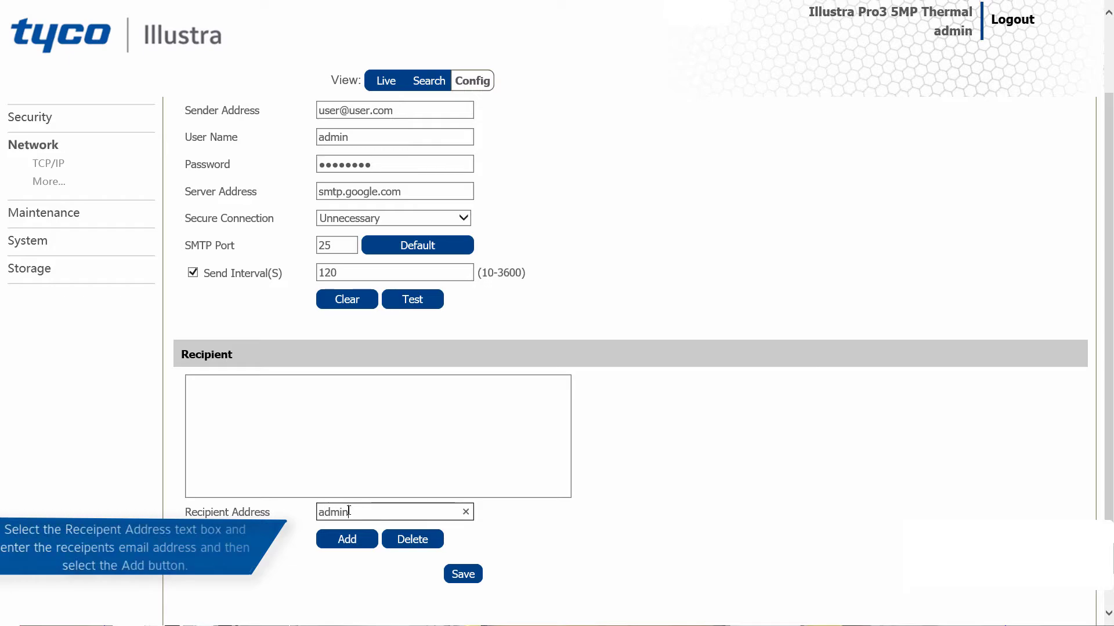
pyautogui.write('@tes')
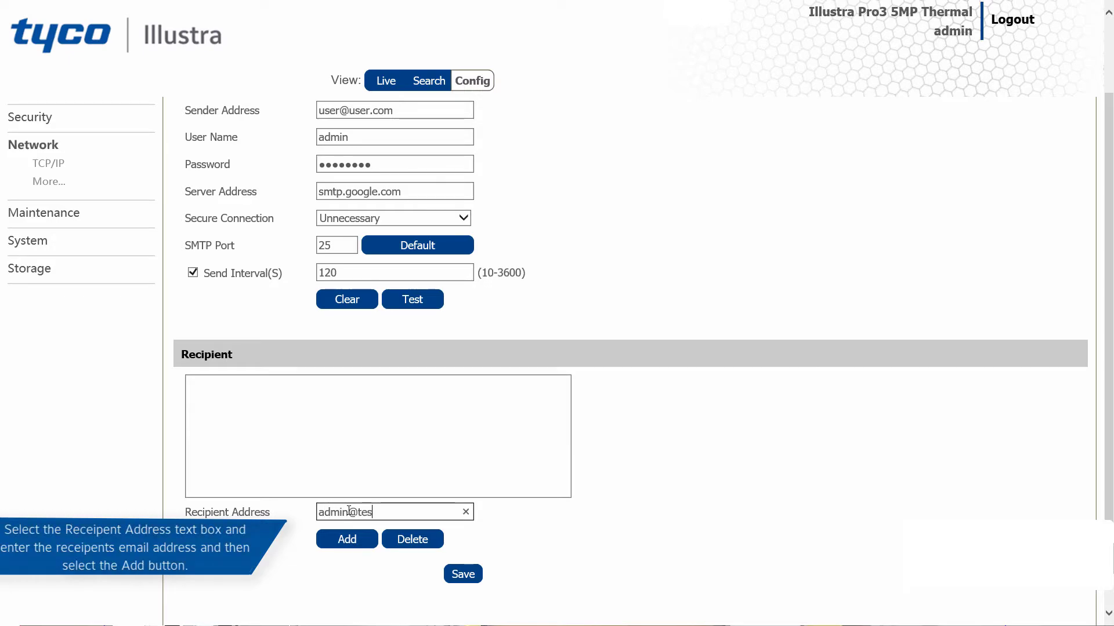
pyautogui.write('t.com')
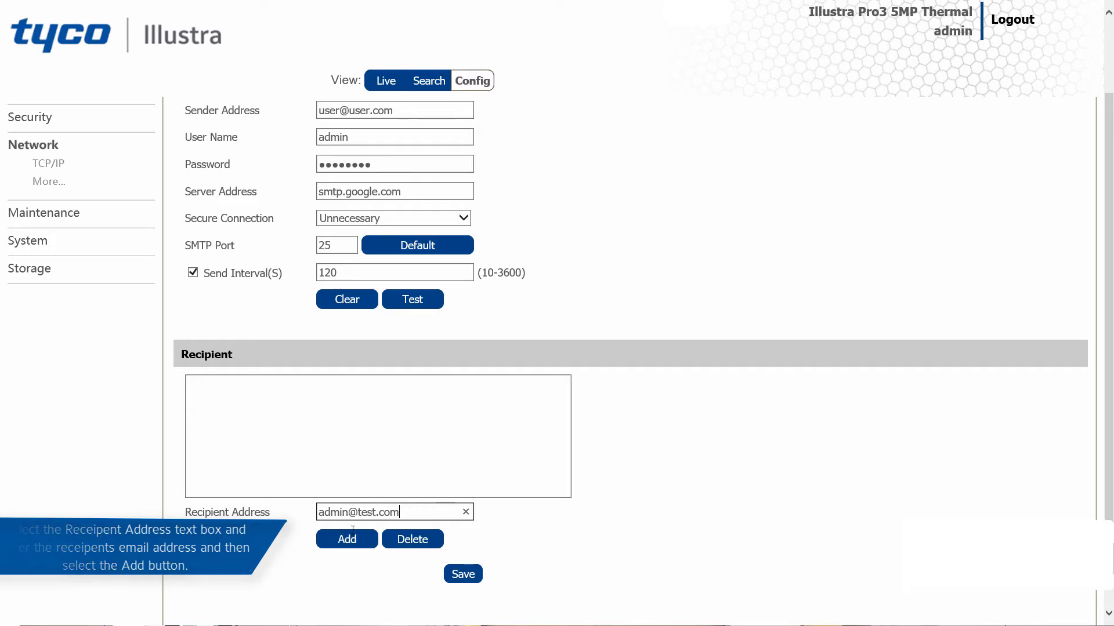
pyautogui.click(350, 543)
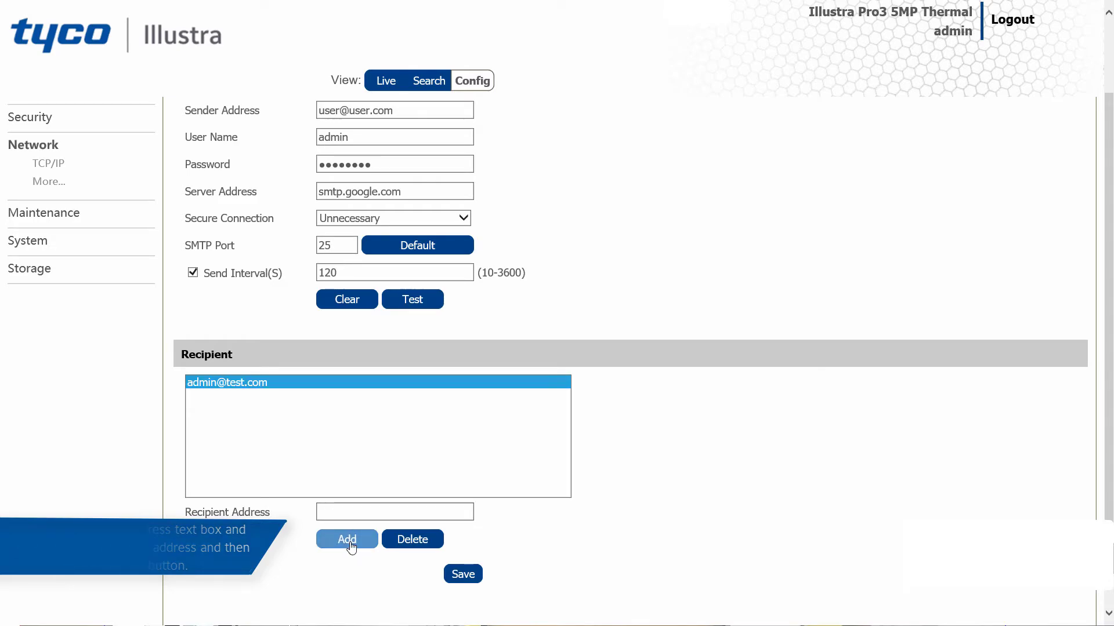
pyautogui.click(463, 577)
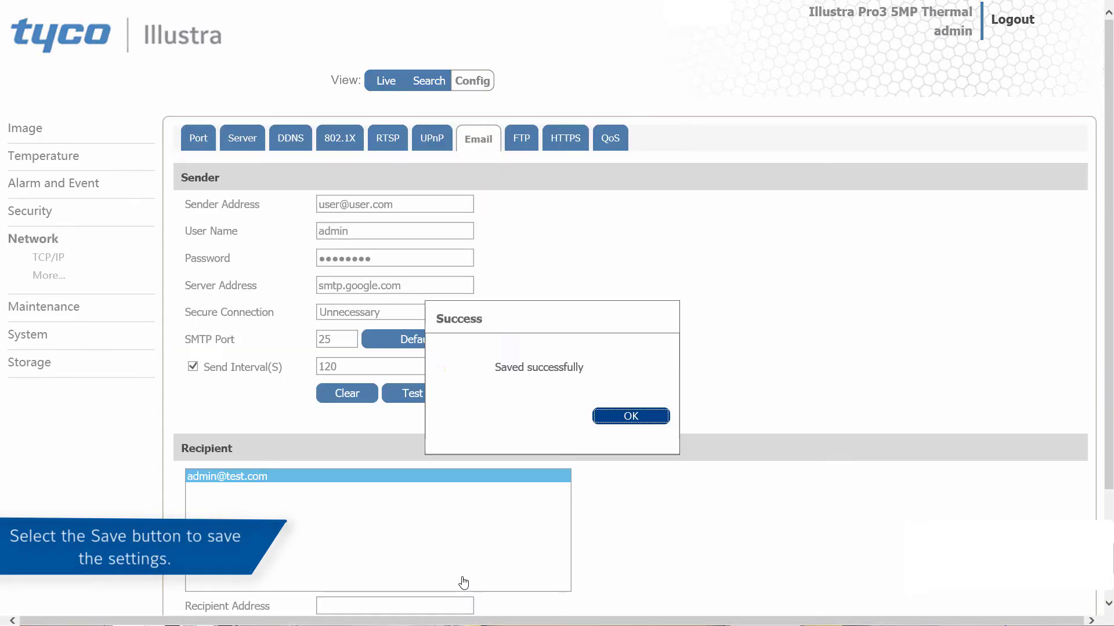
pyautogui.click(632, 416)
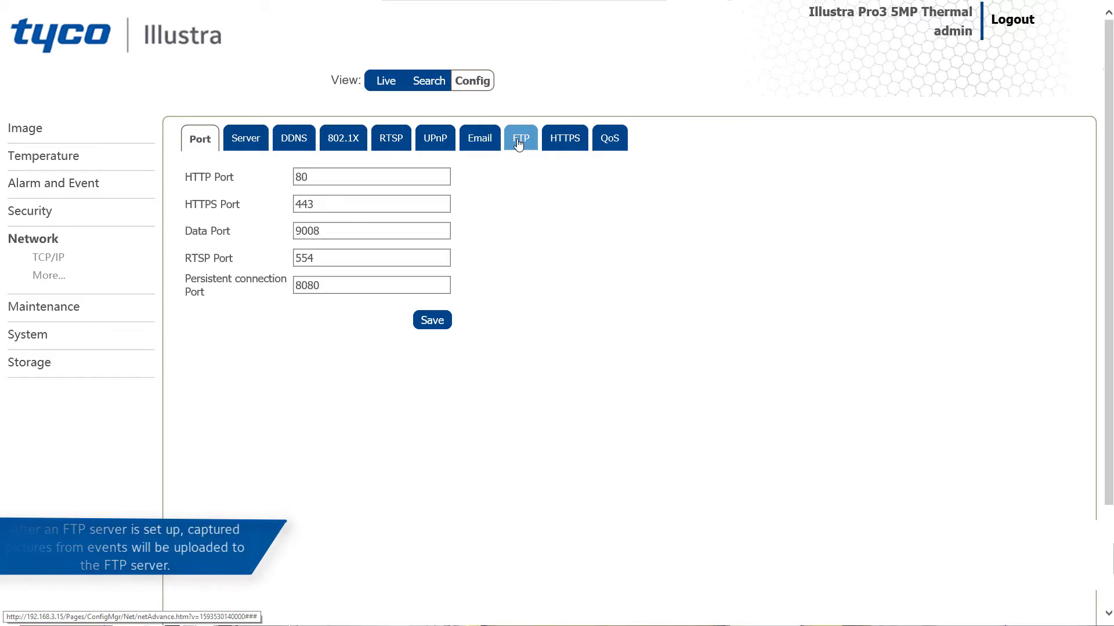
# Create a new FTP server entry with the server name Test Server and the server address 192.168.1.14.
pyautogui.click(519, 142)
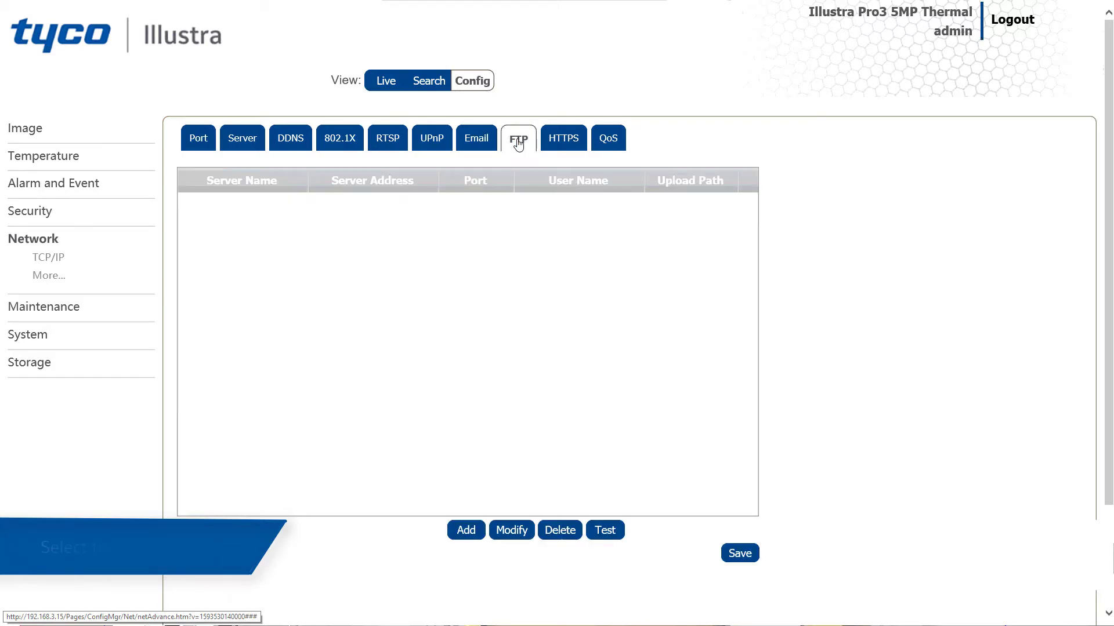
pyautogui.click(467, 531)
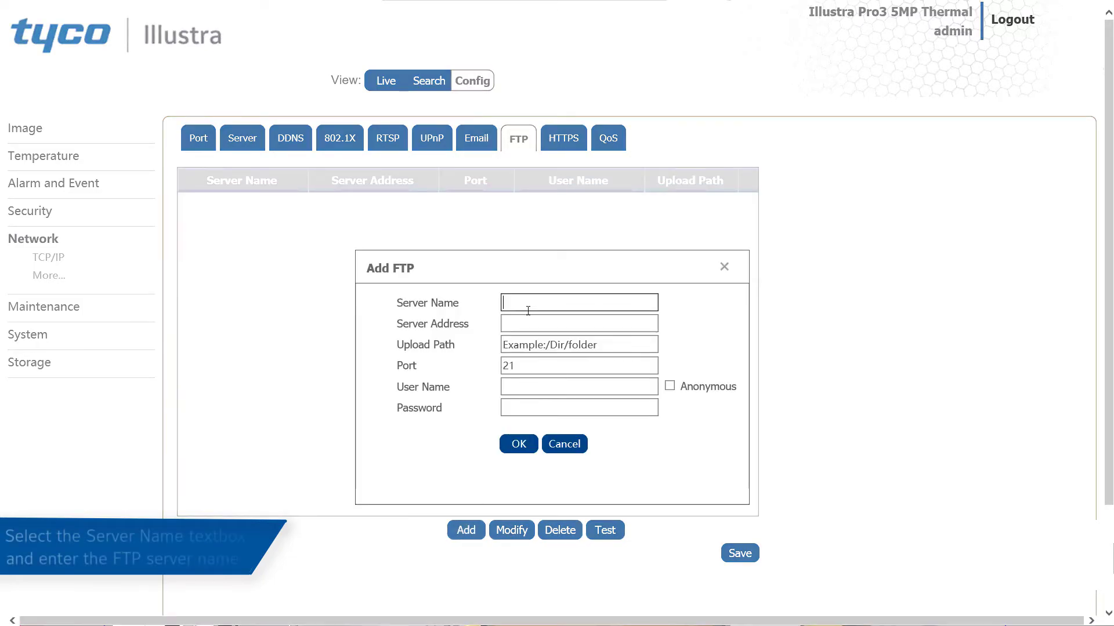
pyautogui.write('Te')
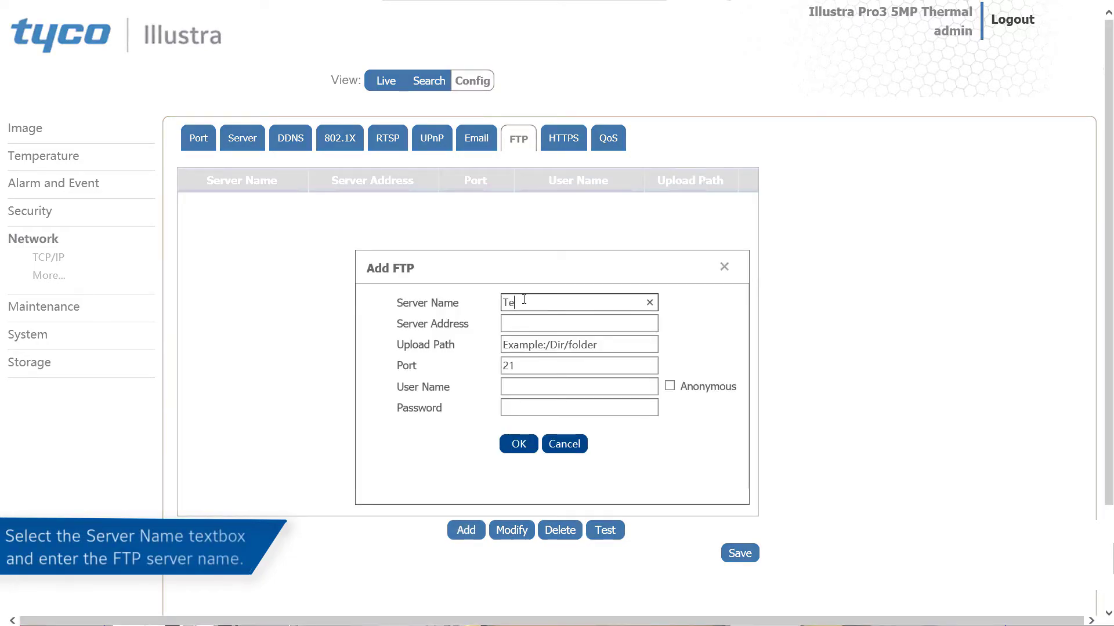
pyautogui.write('st Server')
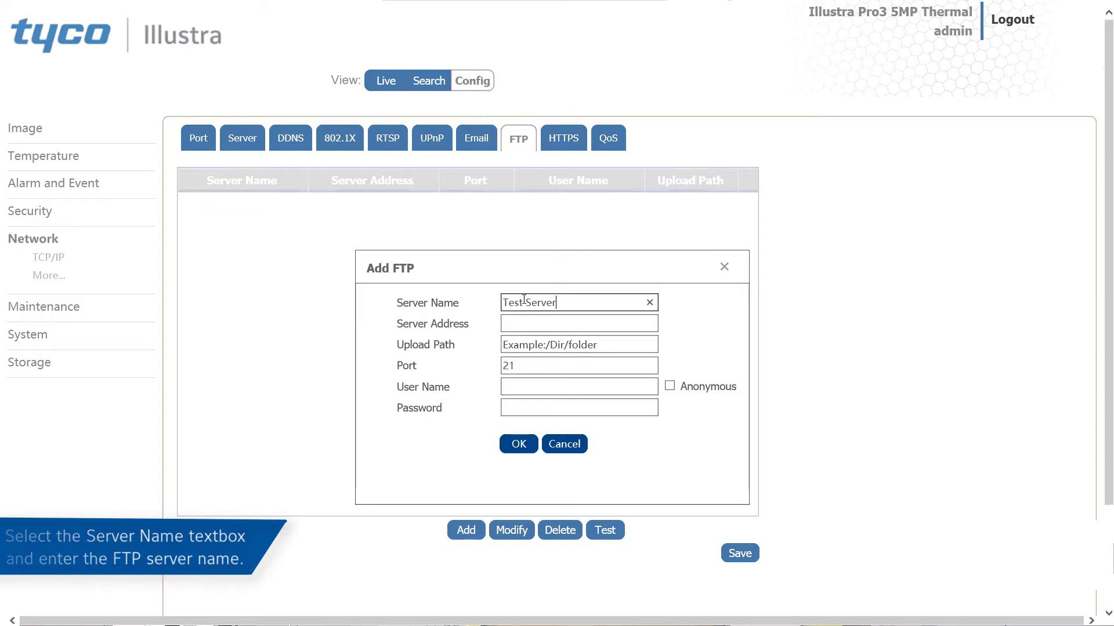
pyautogui.click(533, 326)
pyautogui.write('1')
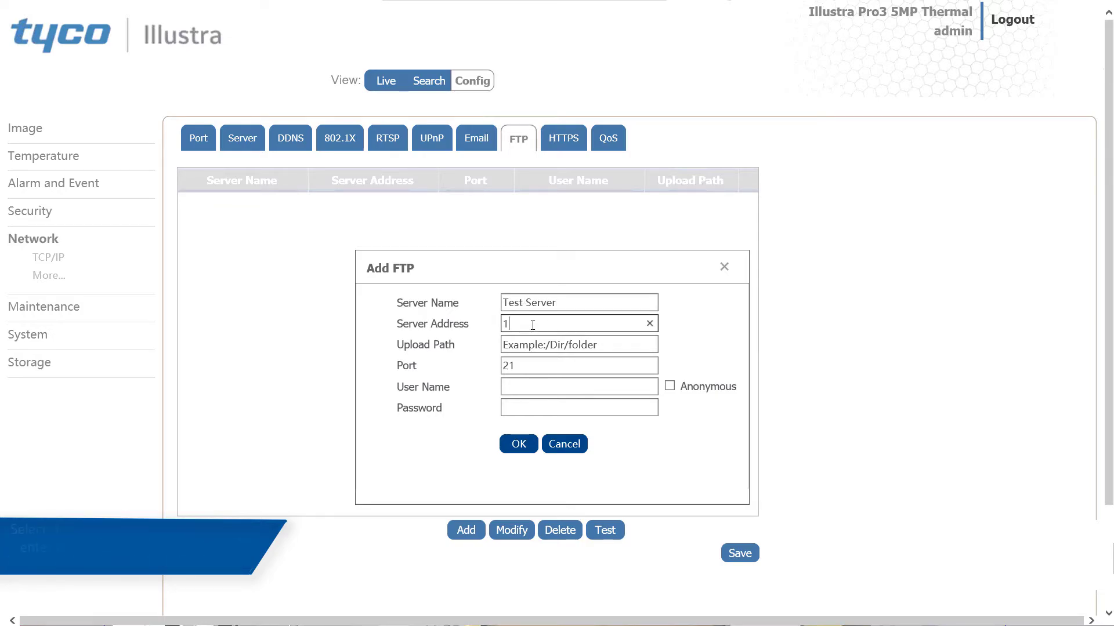
pyautogui.write('92.168.')
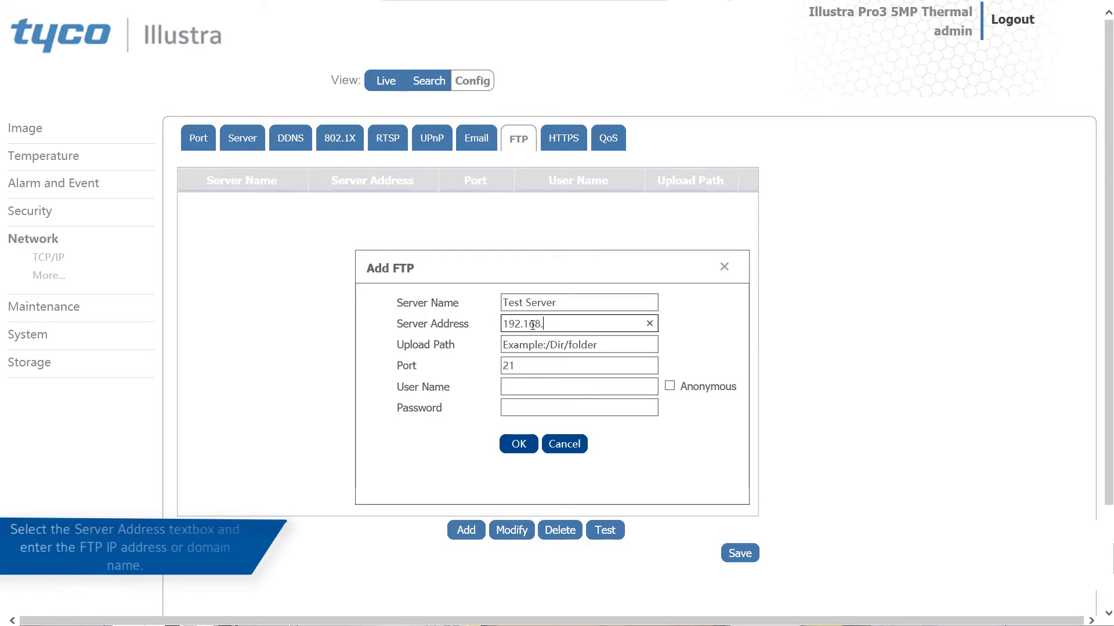
pyautogui.write('1.14')
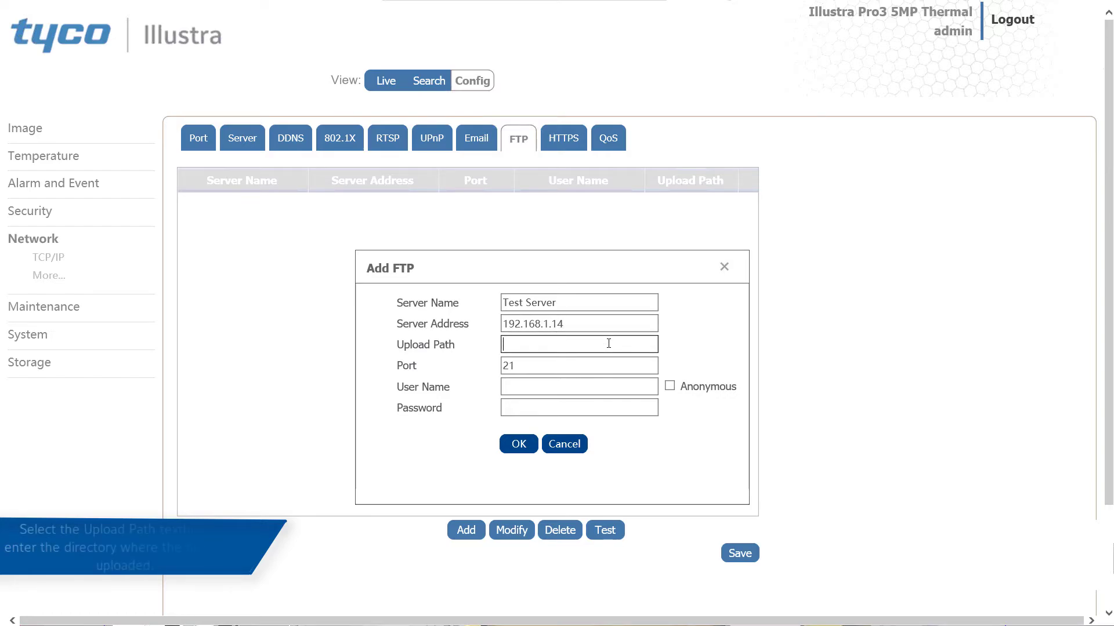
# Set the new FTP server's upload path to //Desktop and keep the port at 21.
pyautogui.write('//D')
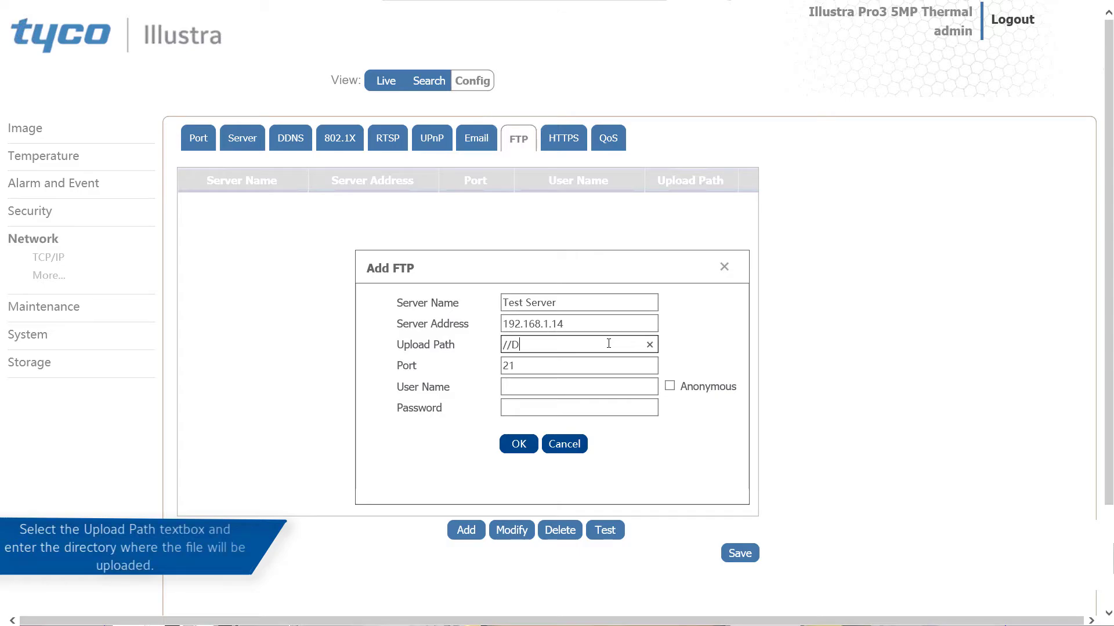
pyautogui.write('esktop')
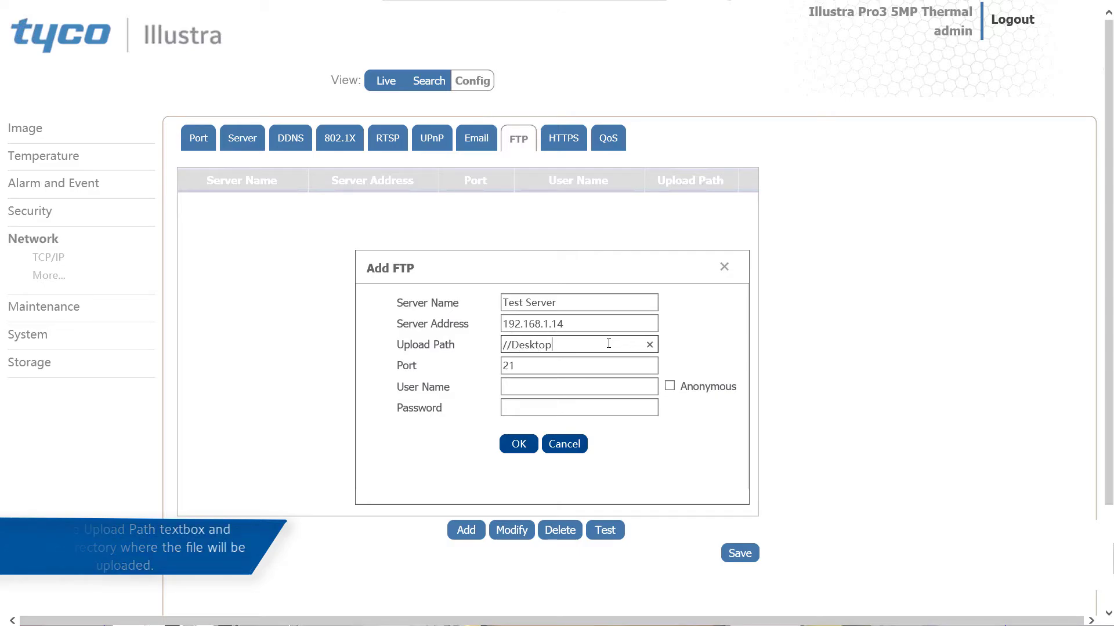
pyautogui.click(589, 367)
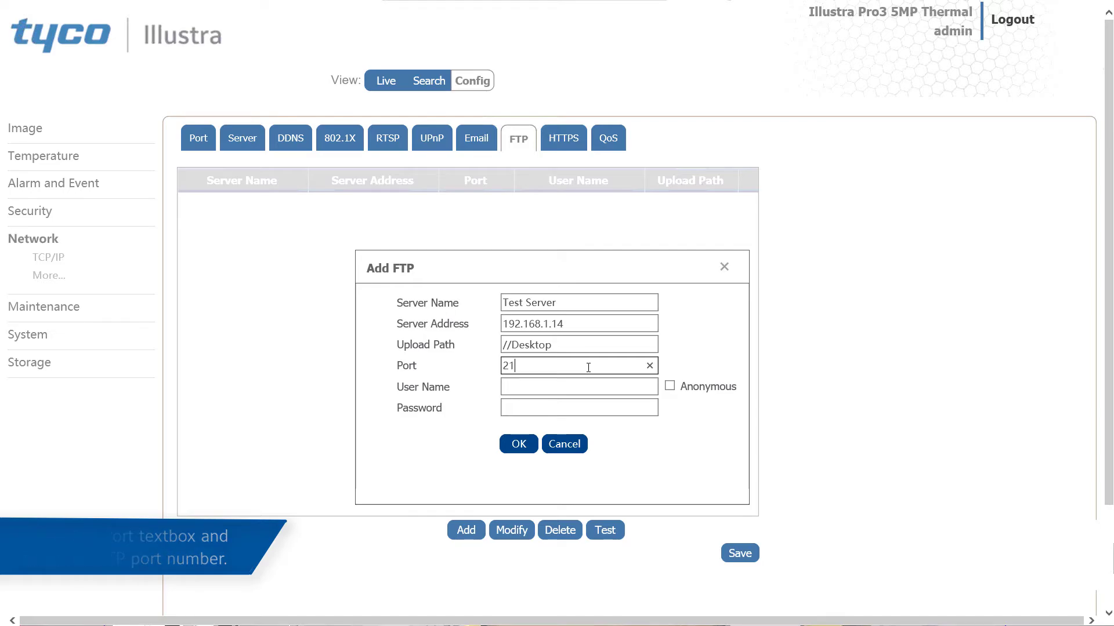
# Enter the FTP login user name admin and the FTP password, and add the server to the list.
pyautogui.click(578, 388)
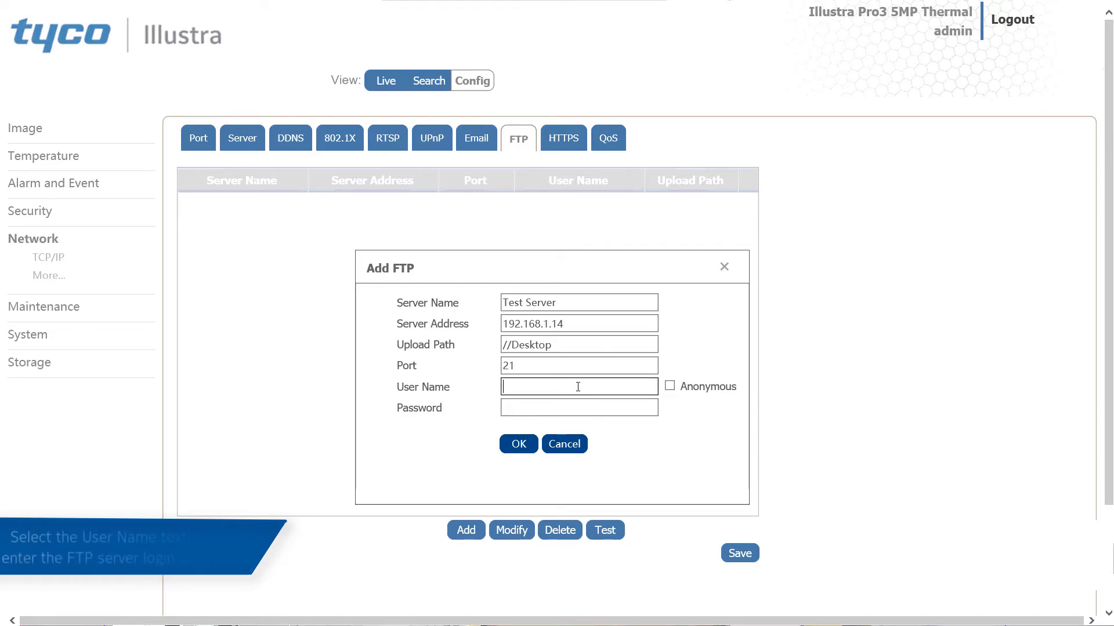
pyautogui.write('admin')
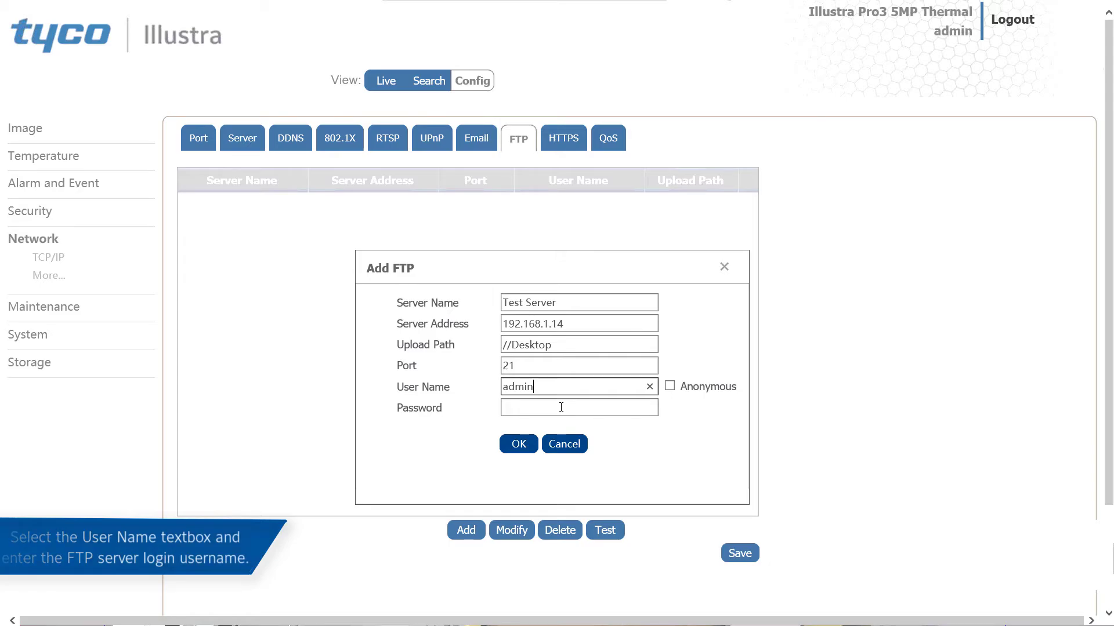
pyautogui.click(570, 407)
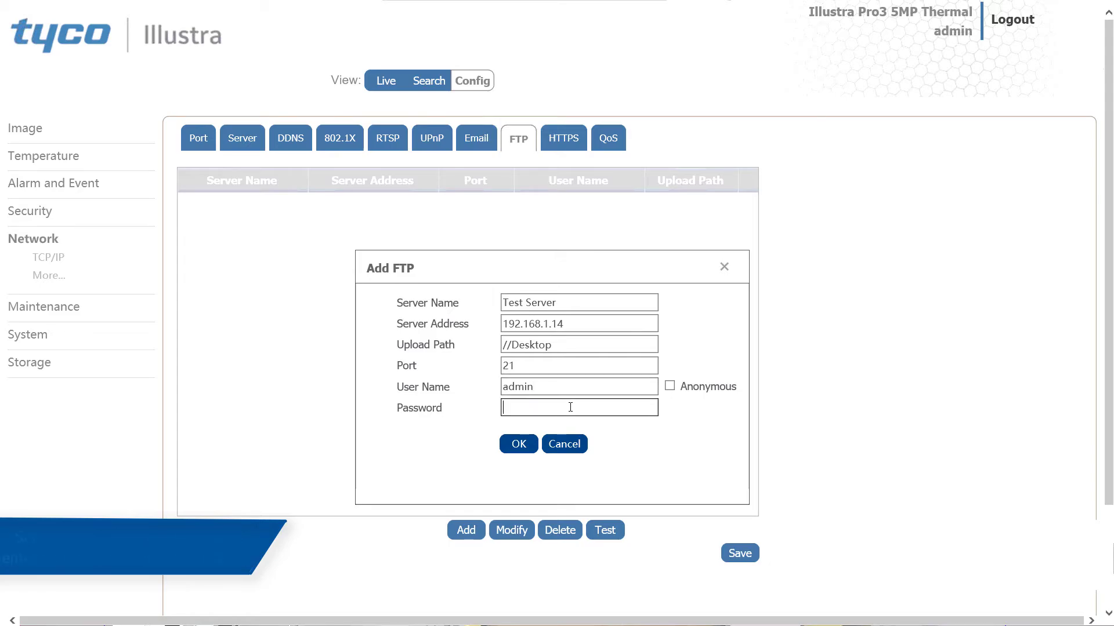
pyautogui.write('********')
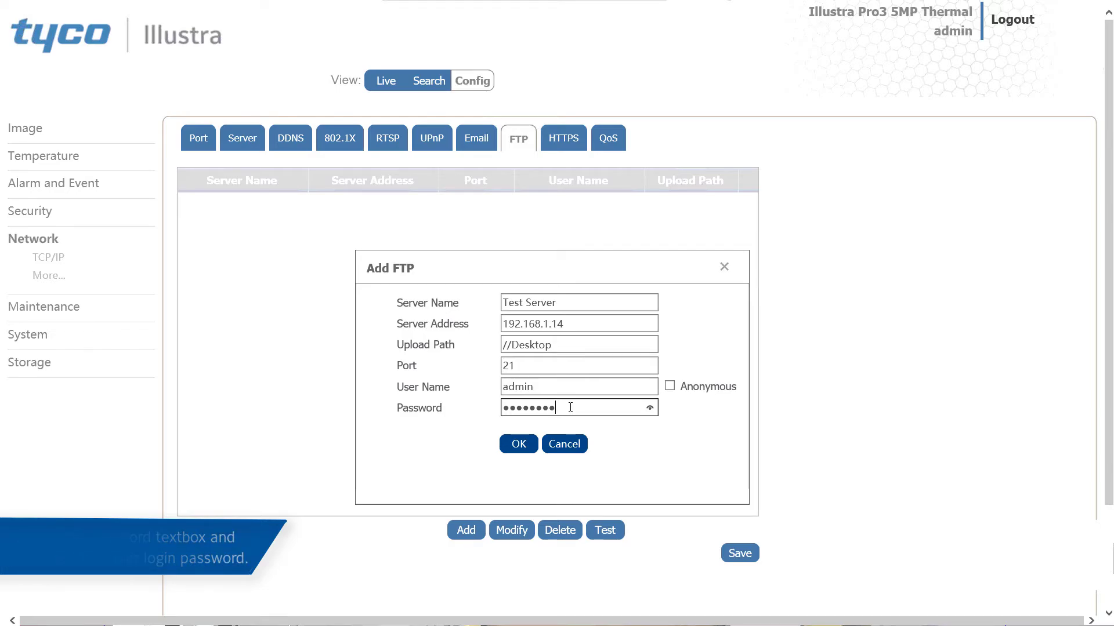
pyautogui.click(526, 447)
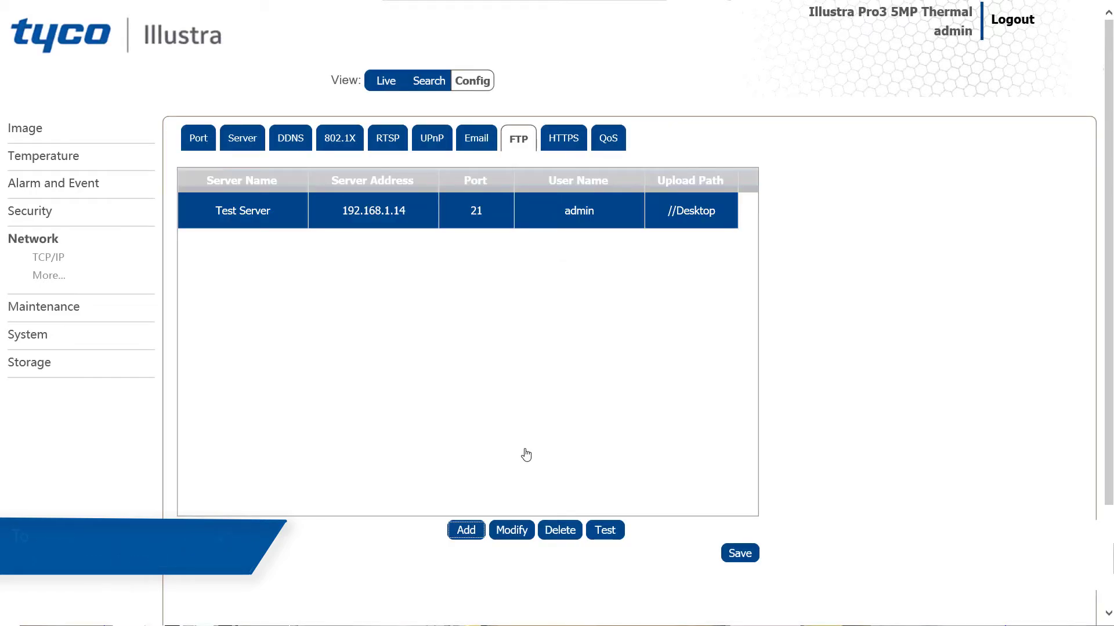
# Open the Test Server FTP entry for editing and accept its settings as they are.
pyautogui.click(508, 533)
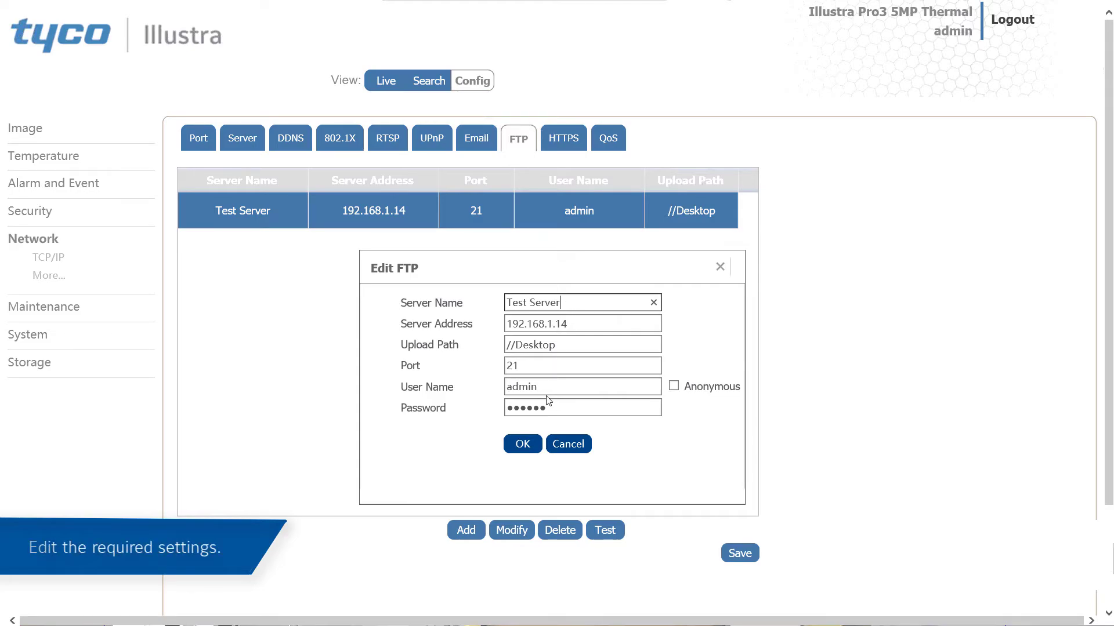
pyautogui.click(521, 447)
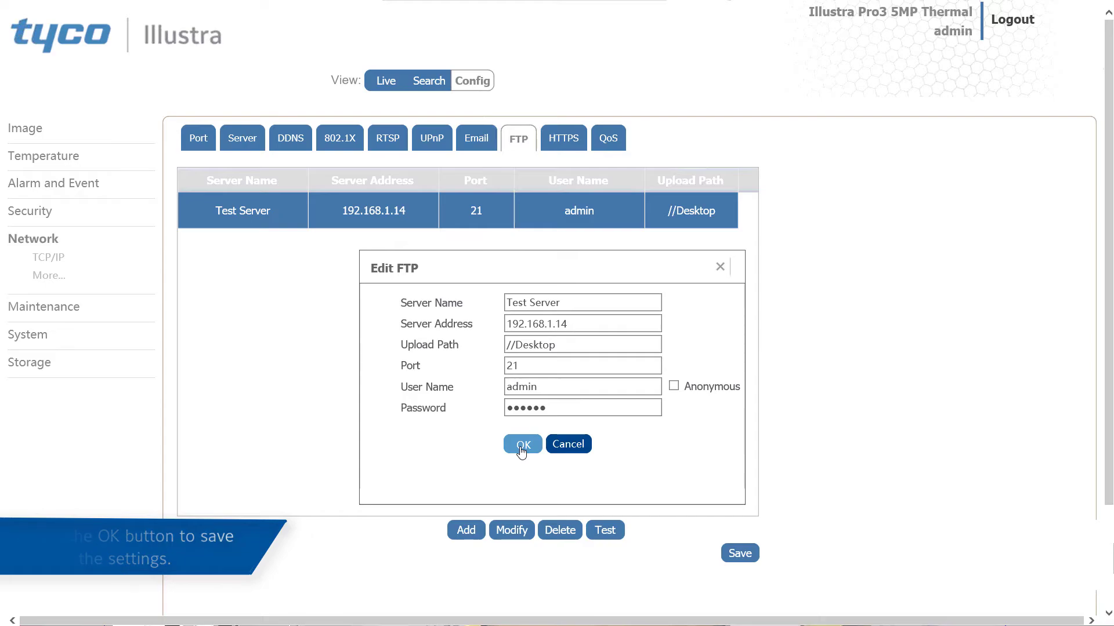
pyautogui.click(522, 452)
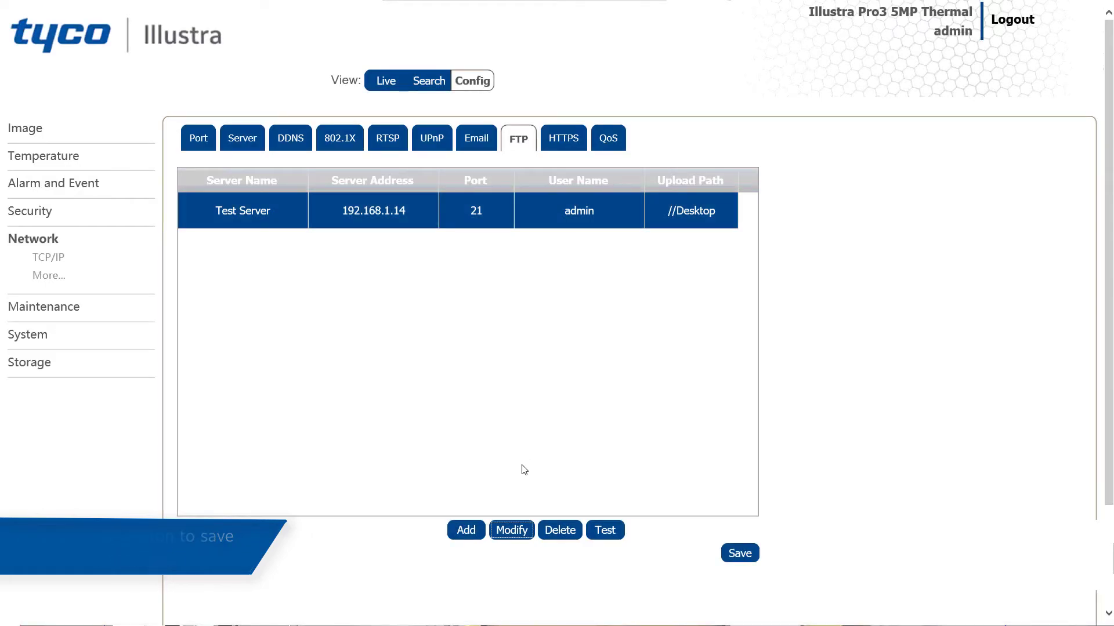
# Delete the Test Server entry from the FTP server list and save the FTP settings.
pyautogui.click(558, 530)
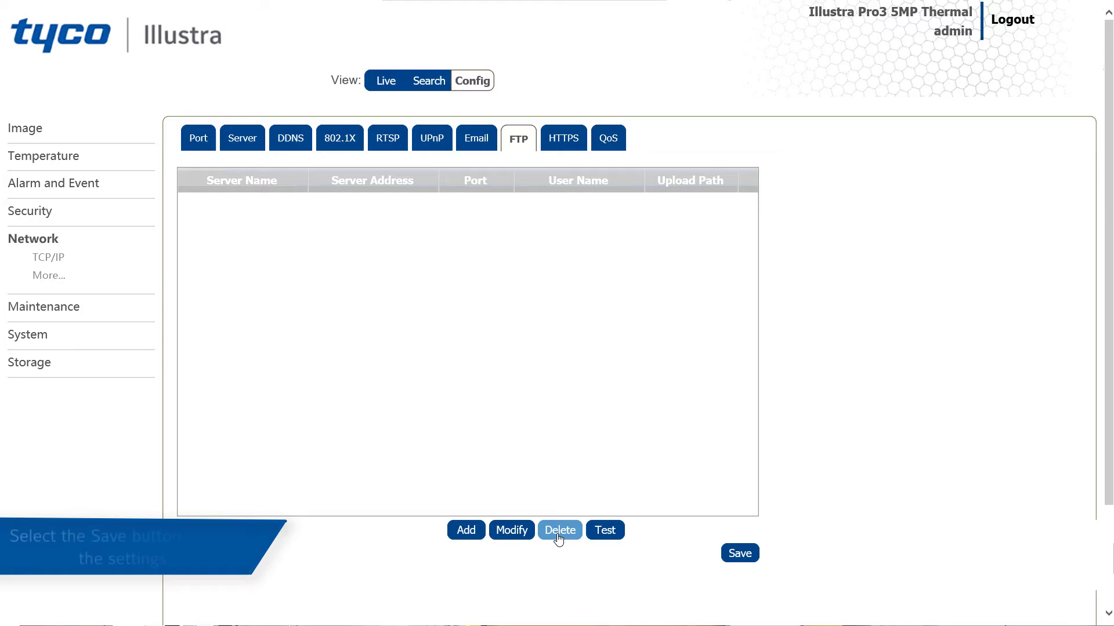
pyautogui.click(742, 554)
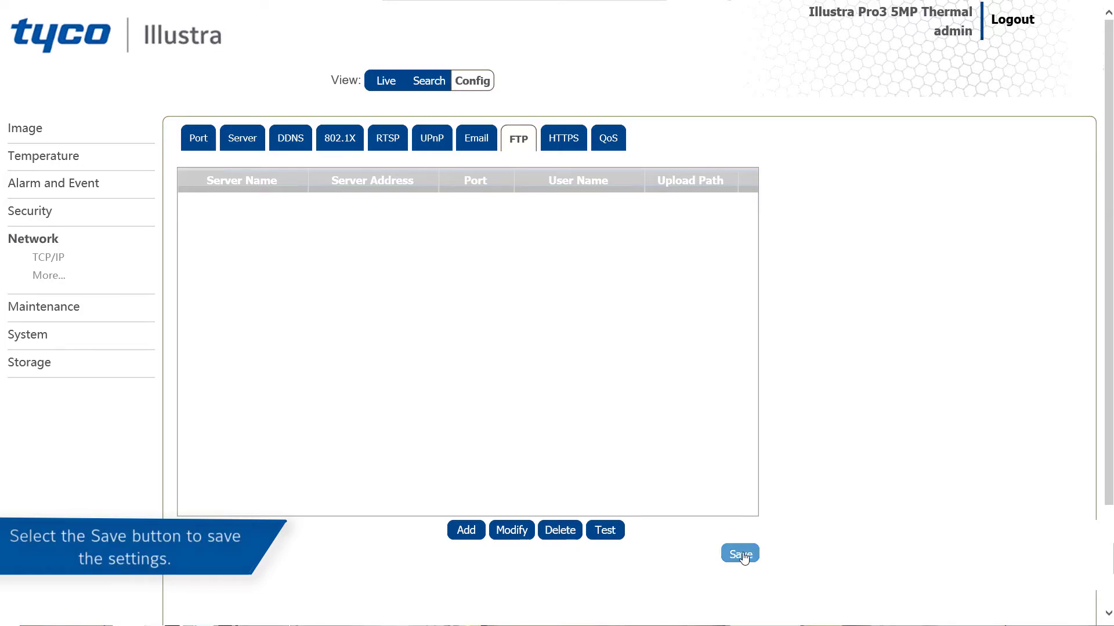
pyautogui.click(642, 422)
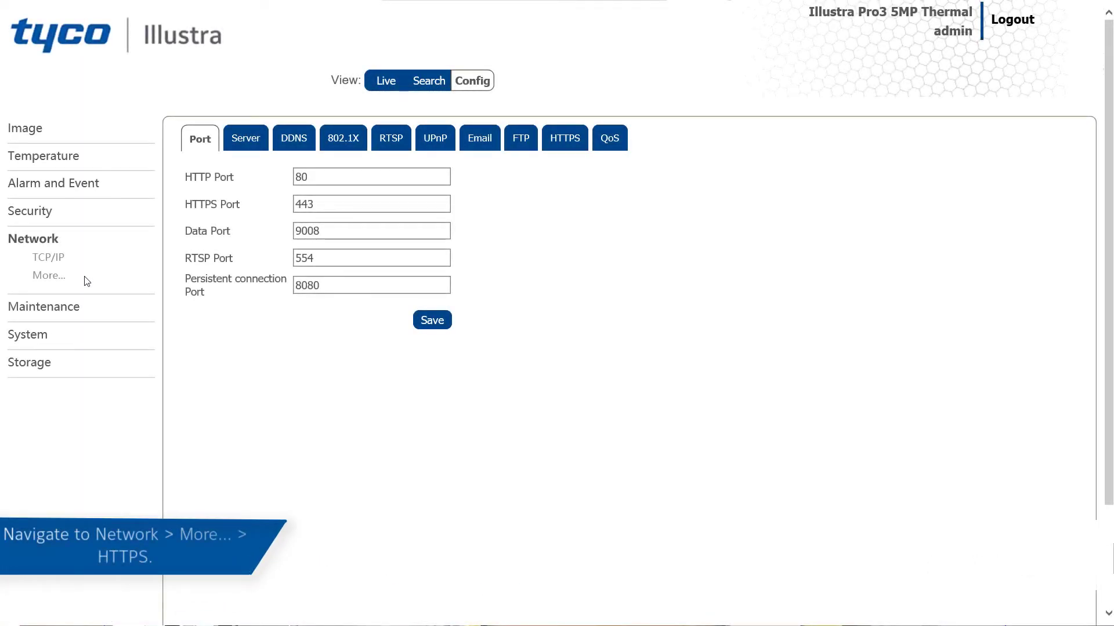
# Enable HTTPS in the additional network settings and save the change.
pyautogui.click(568, 147)
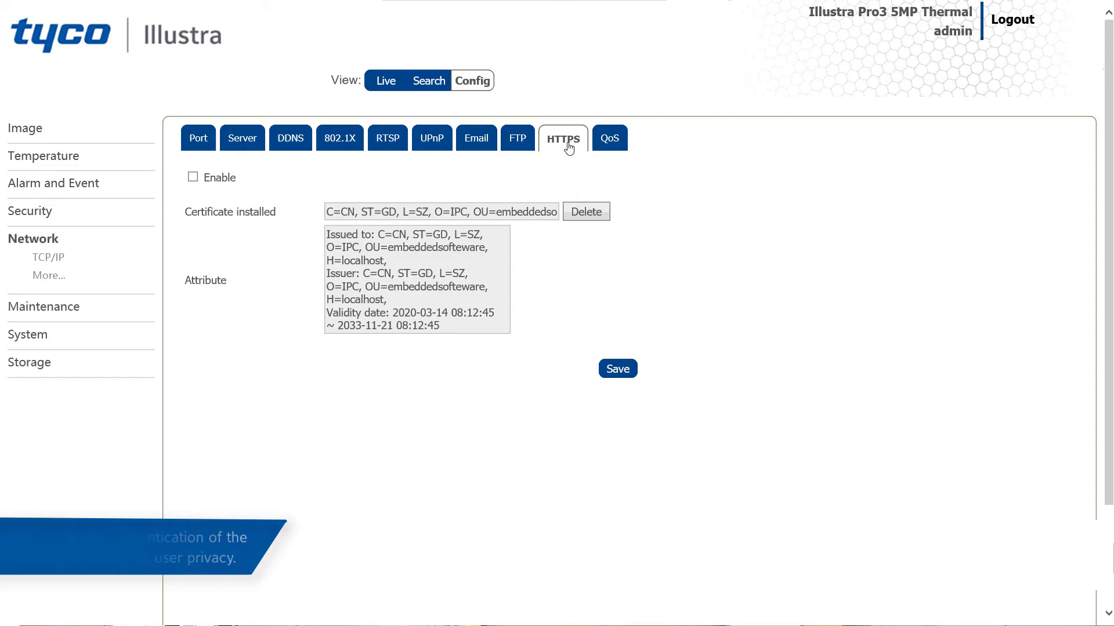
pyautogui.click(194, 179)
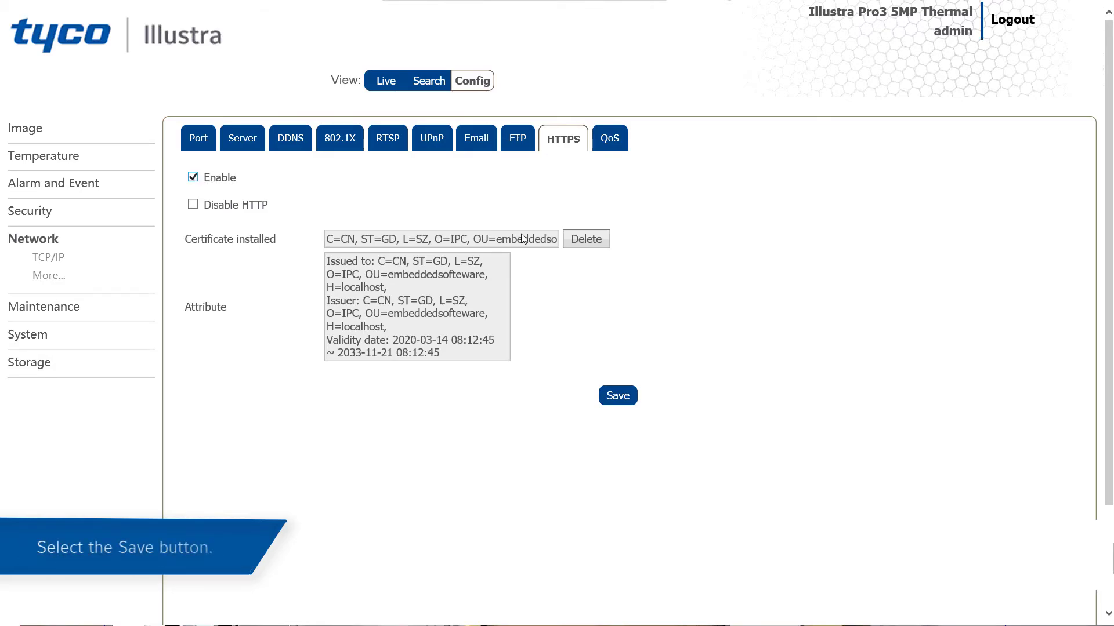
pyautogui.click(618, 395)
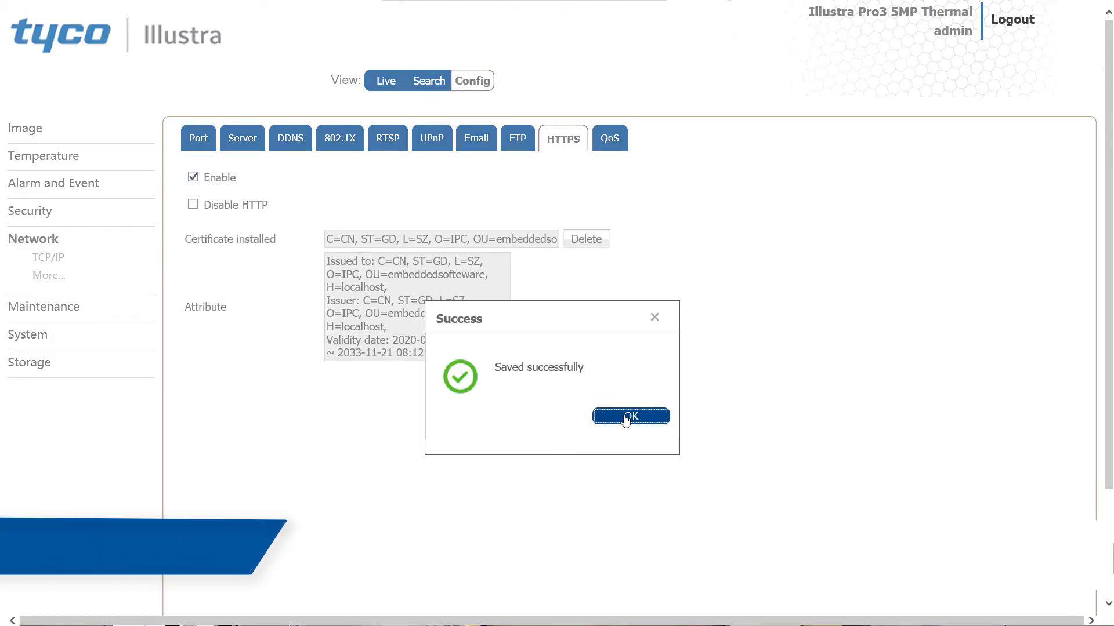
pyautogui.click(625, 417)
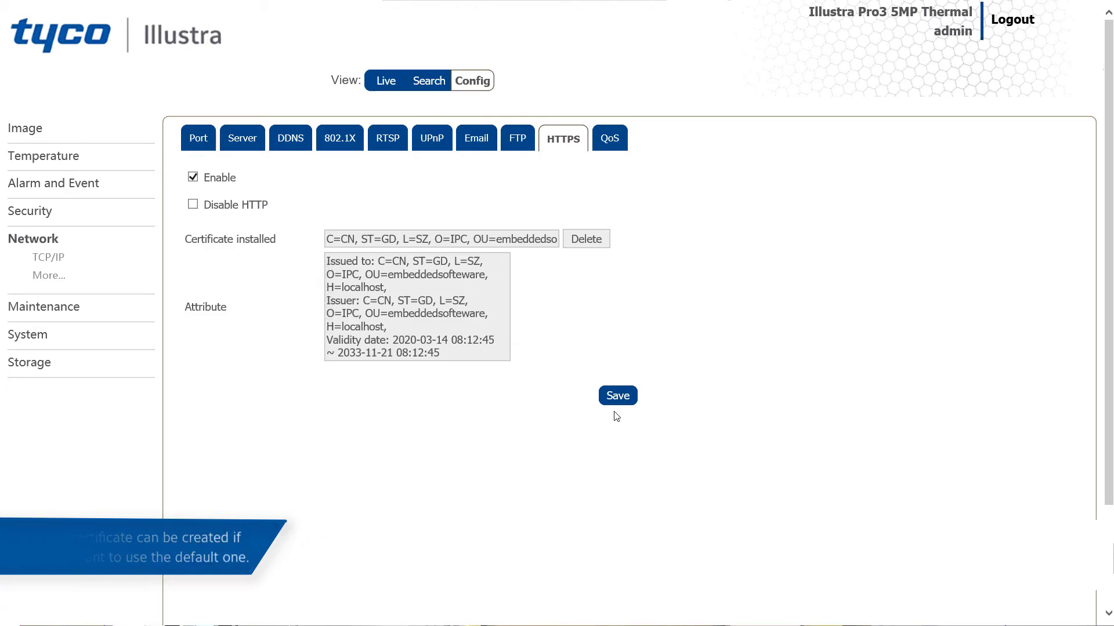
# Delete the installed HTTPS certificate and save the HTTPS settings without picking a signed certificate file.
pyautogui.click(586, 235)
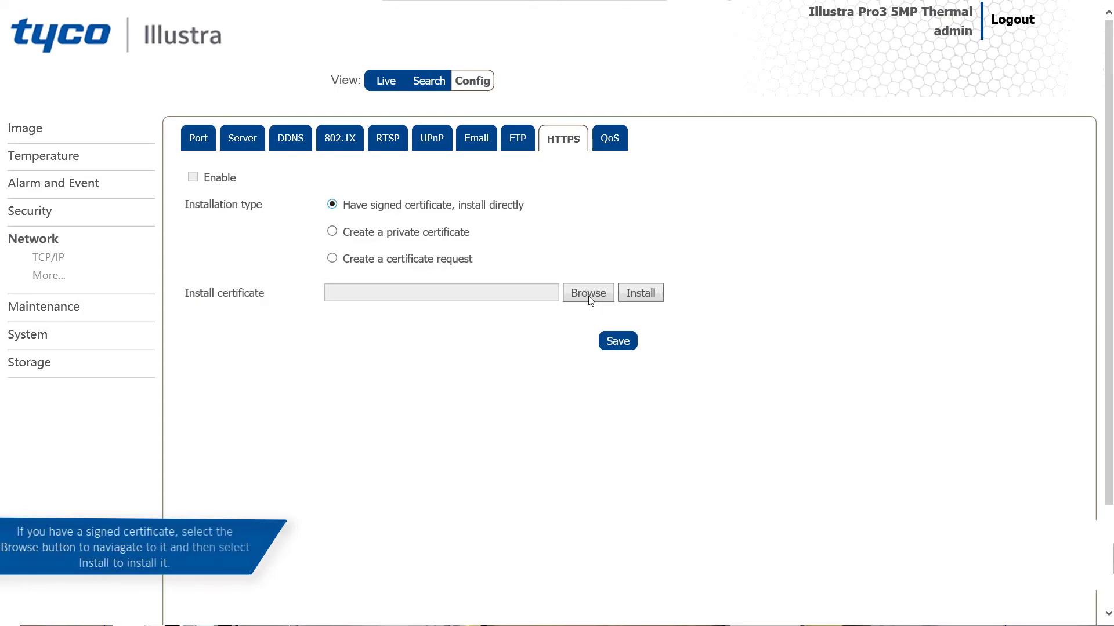
pyautogui.click(588, 294)
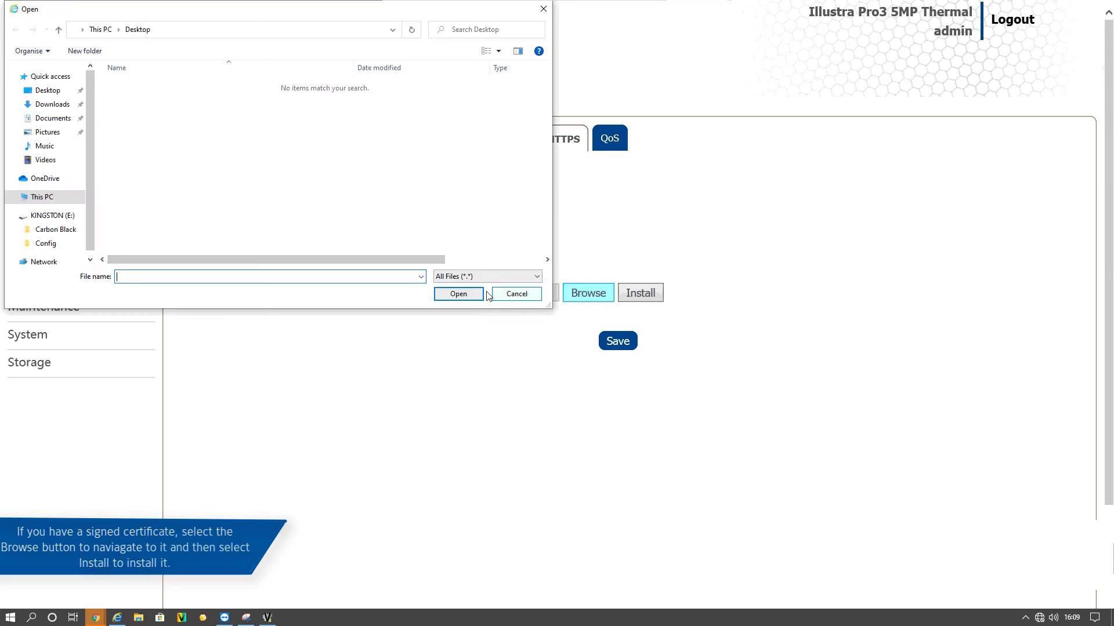
pyautogui.click(511, 295)
pyautogui.click(618, 341)
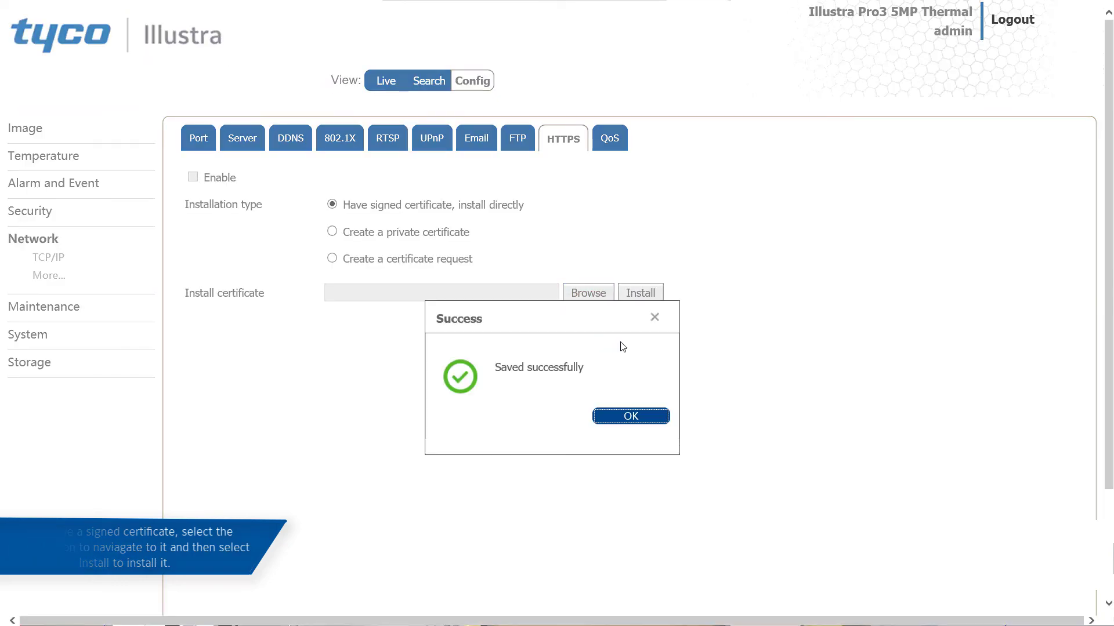
pyautogui.click(630, 415)
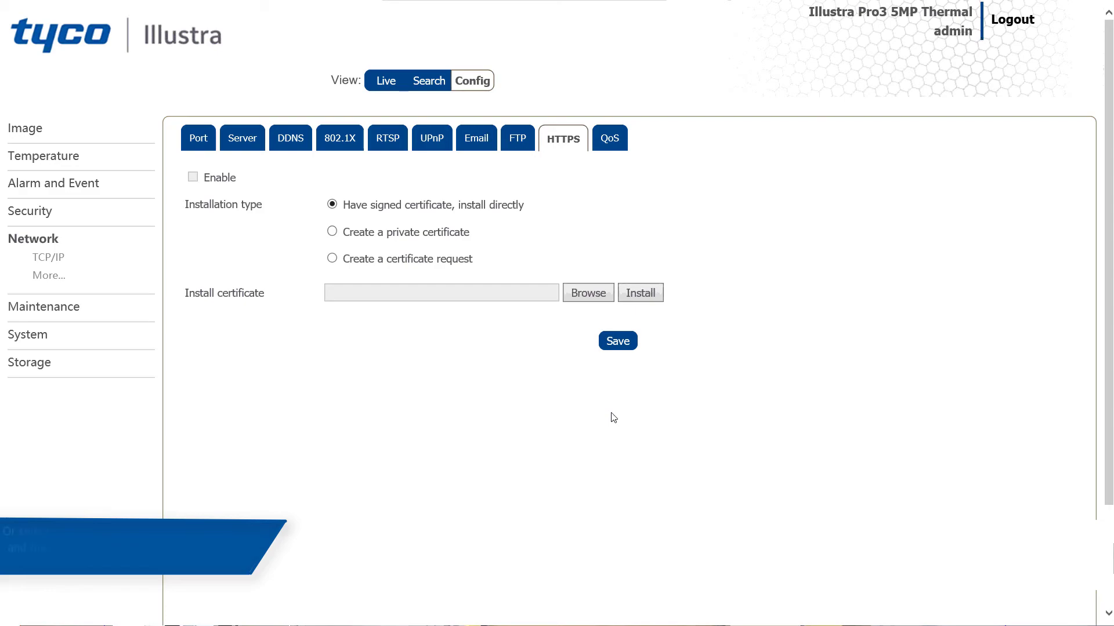
# Start a private HTTPS certificate with country UK, domain 192.168.3.15 and a validity of 2210 days.
pyautogui.click(443, 238)
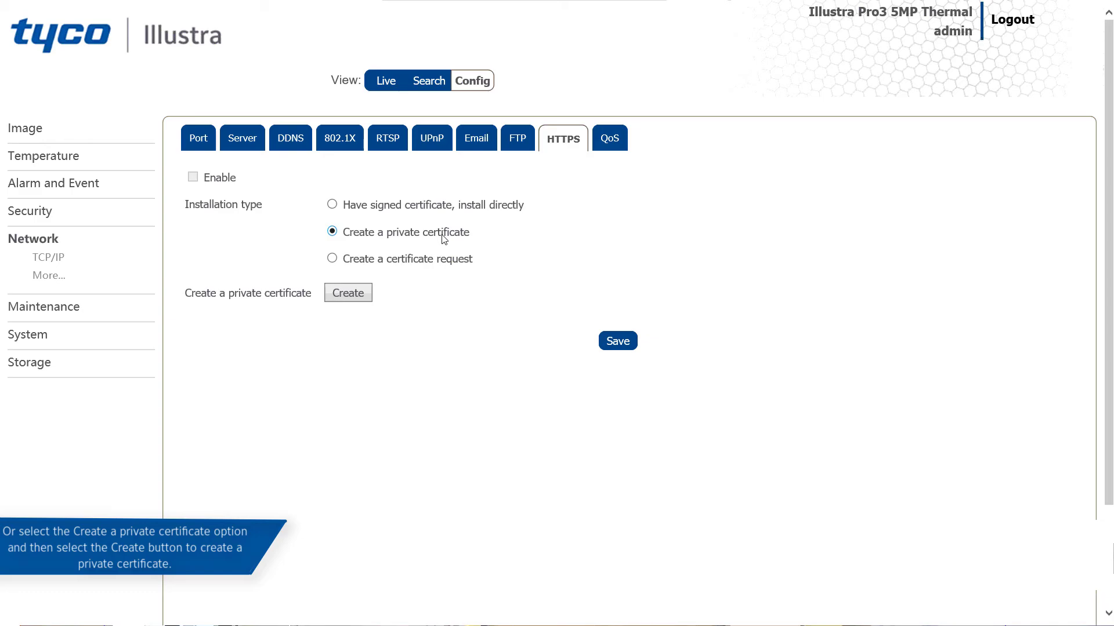
pyautogui.click(355, 293)
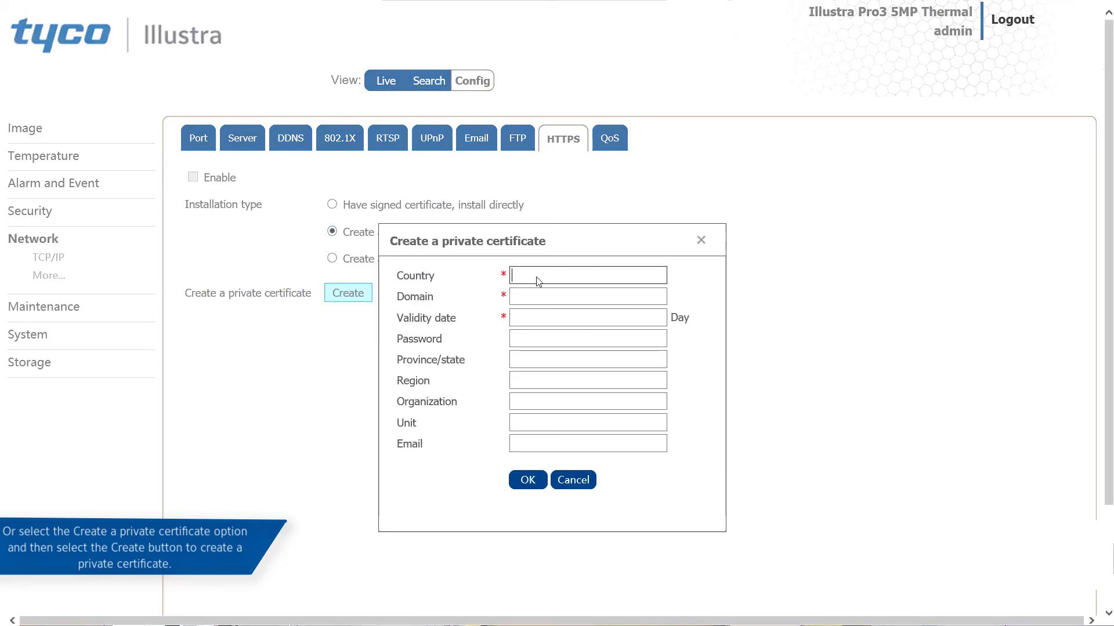
pyautogui.write('UK')
pyautogui.click(546, 299)
pyautogui.write('192.168.3.15')
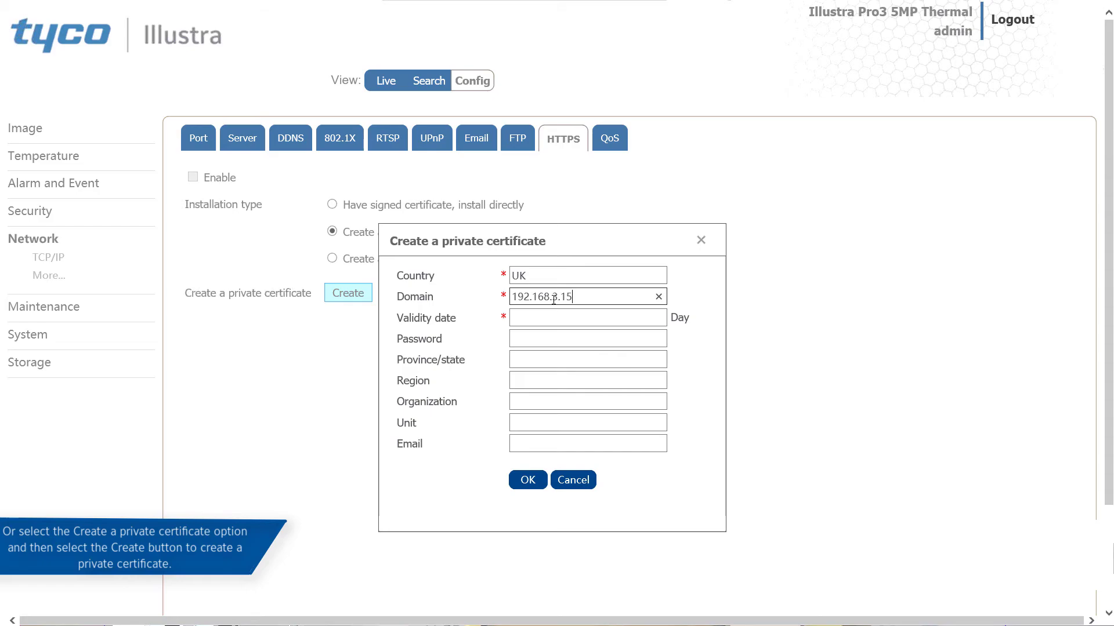
pyautogui.click(543, 317)
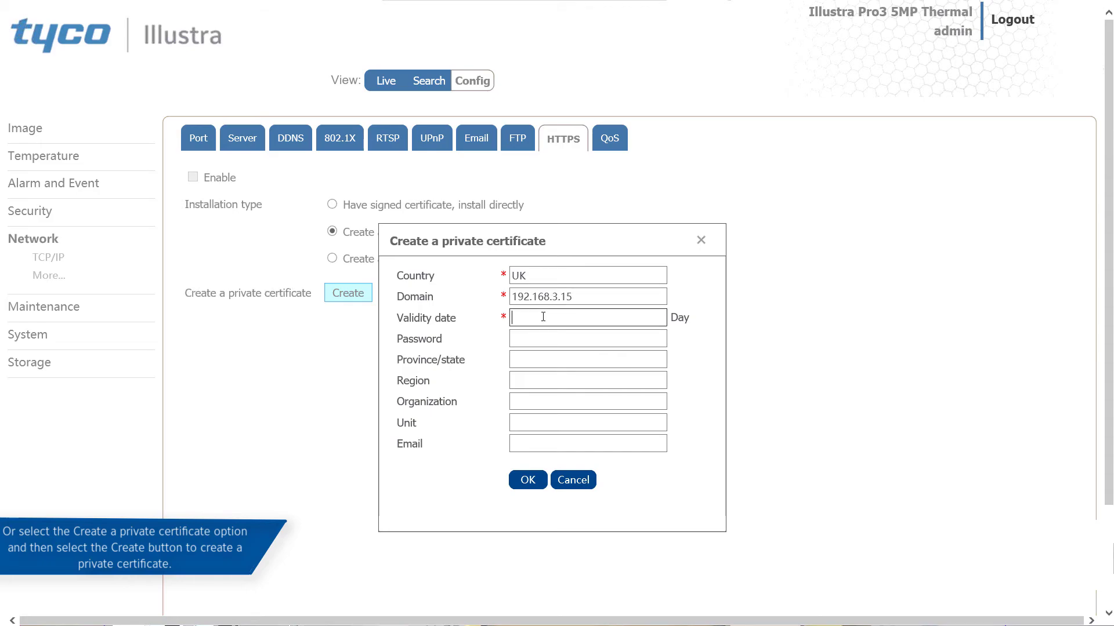
pyautogui.write('2210')
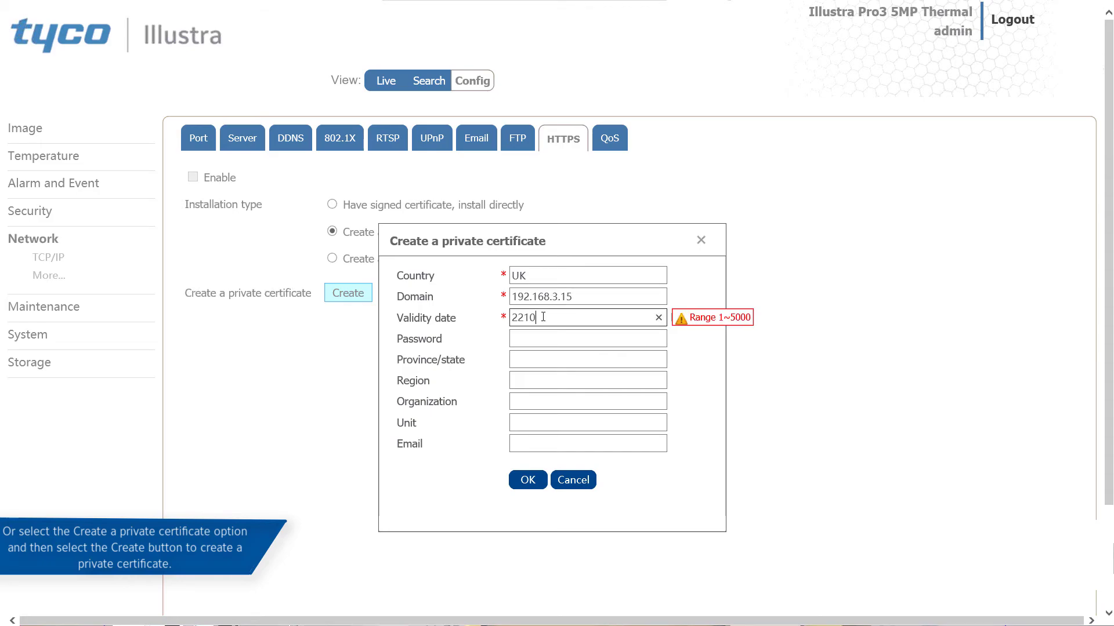
# Enter the private certificate's password and set its province/state to United Kingdom and region to Belfast.
pyautogui.click(533, 340)
pyautogui.write('*****')
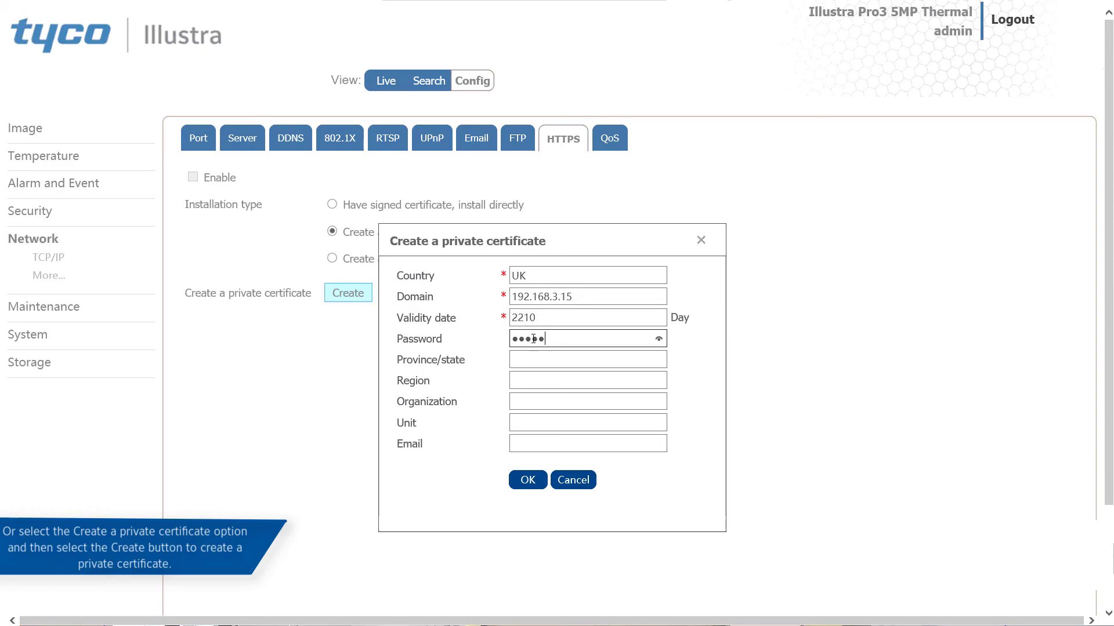
pyautogui.click(533, 360)
pyautogui.write('United ')
pyautogui.write('Kingdom')
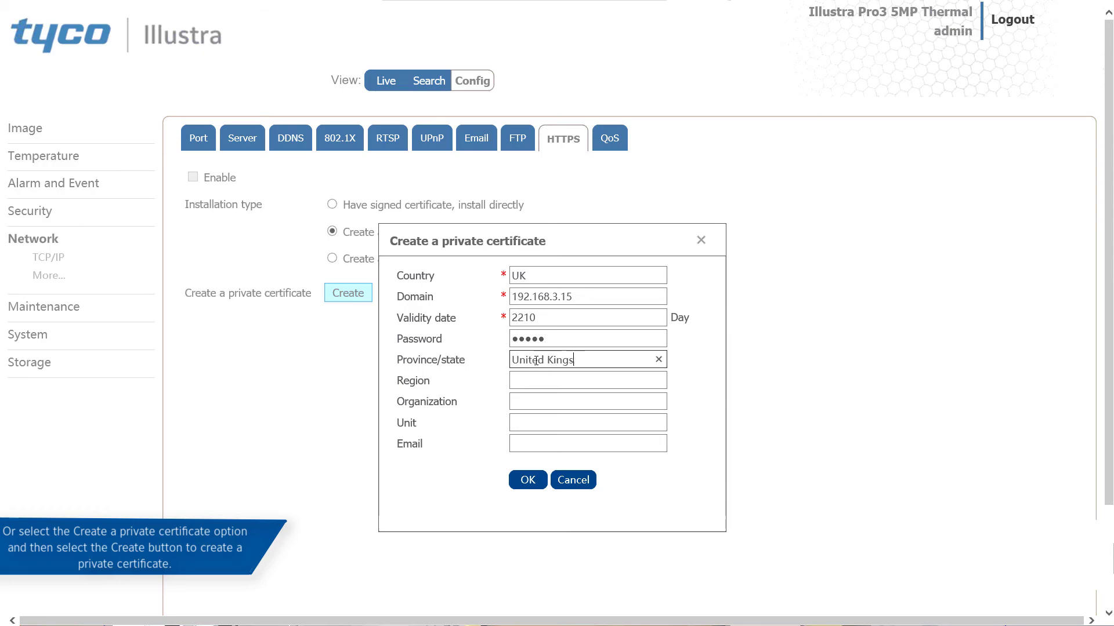
pyautogui.click(531, 379)
pyautogui.write('Belfast')
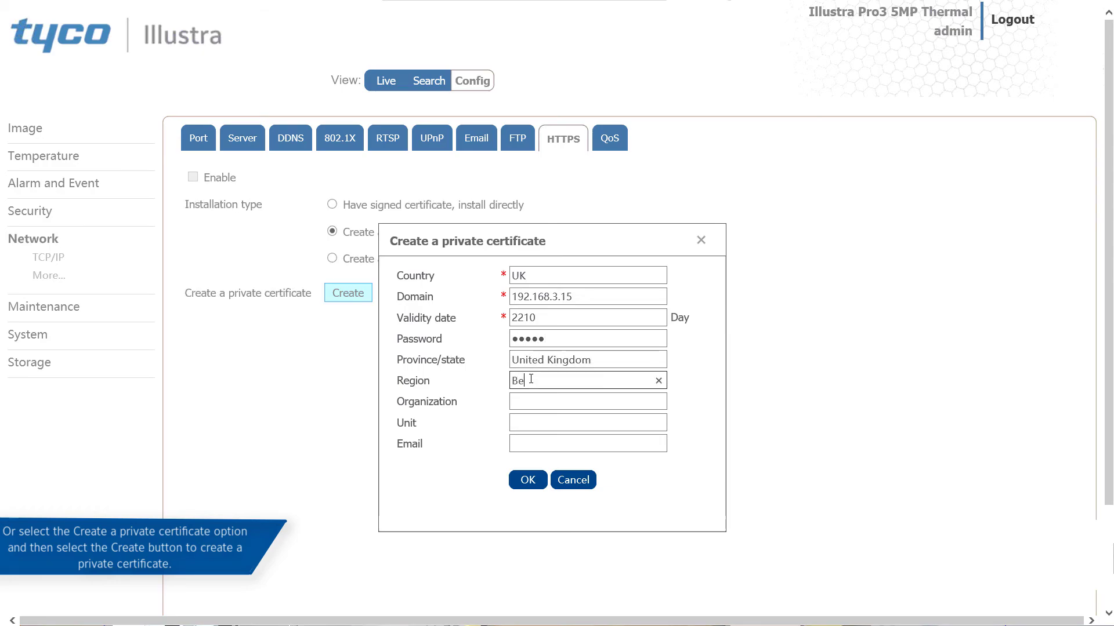
# Create the private certificate with organization JCI and the contact's e-mail address, and save the HTTPS settings.
pyautogui.click(541, 403)
pyautogui.write('JCI')
pyautogui.click(534, 444)
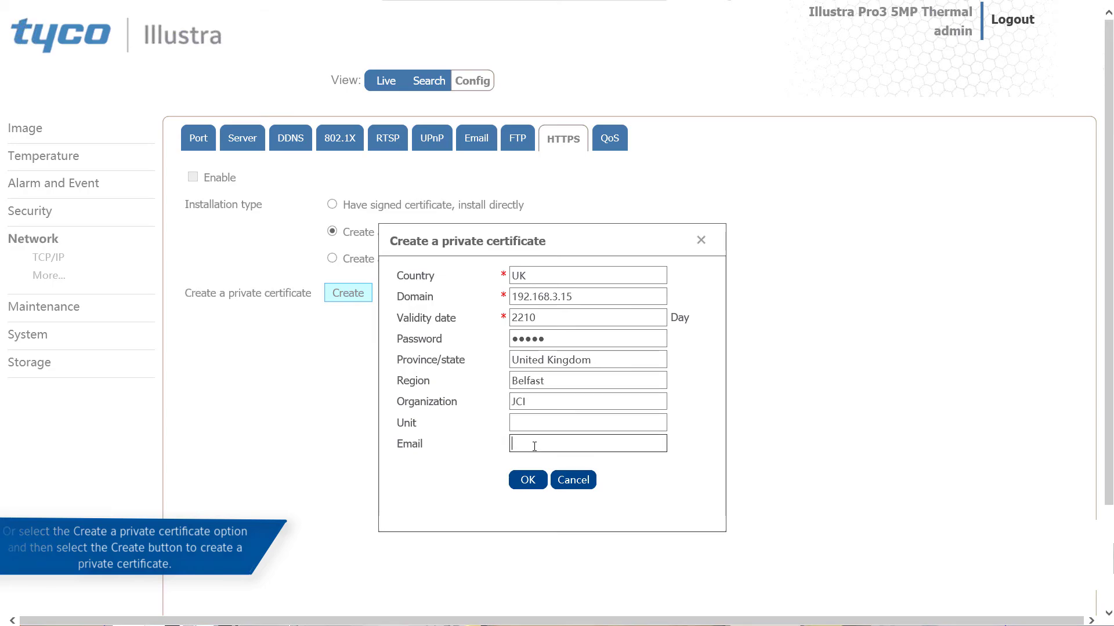
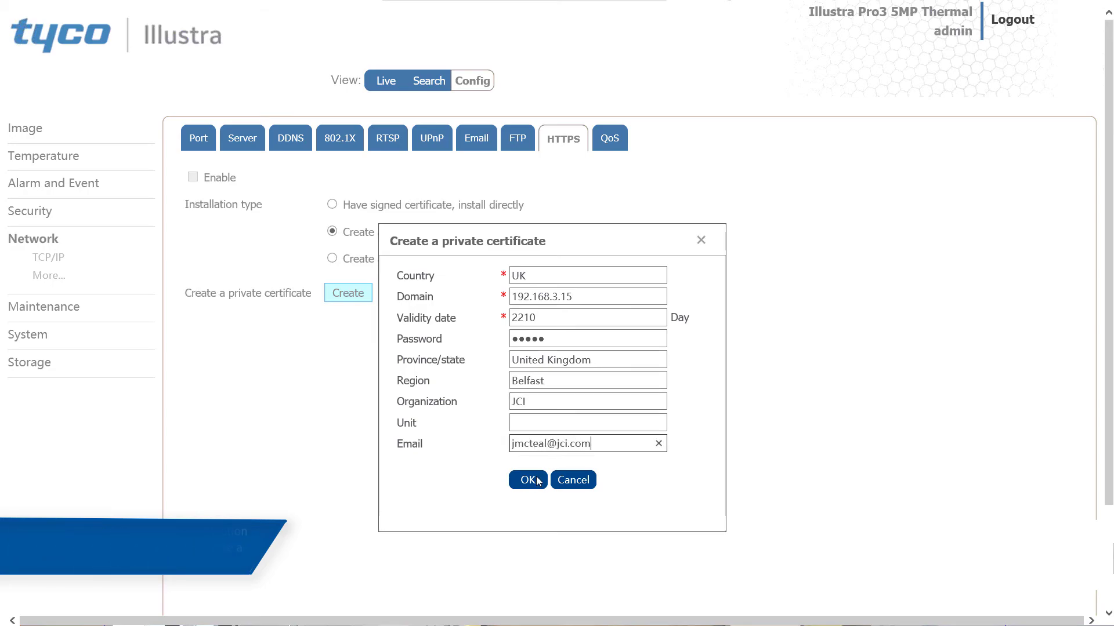
pyautogui.click(537, 482)
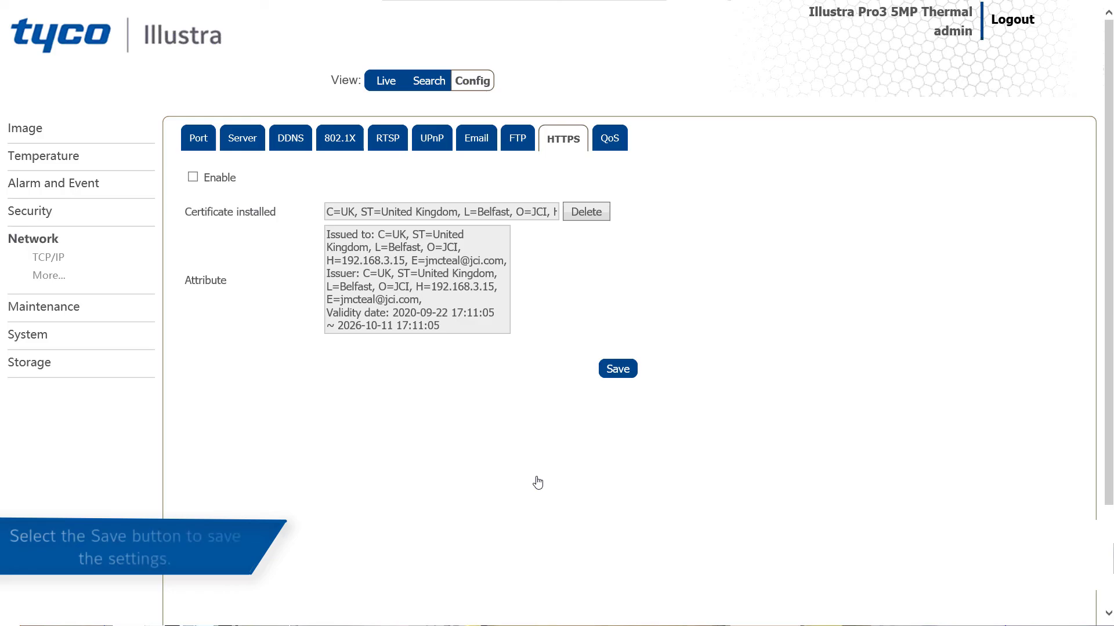
pyautogui.click(617, 369)
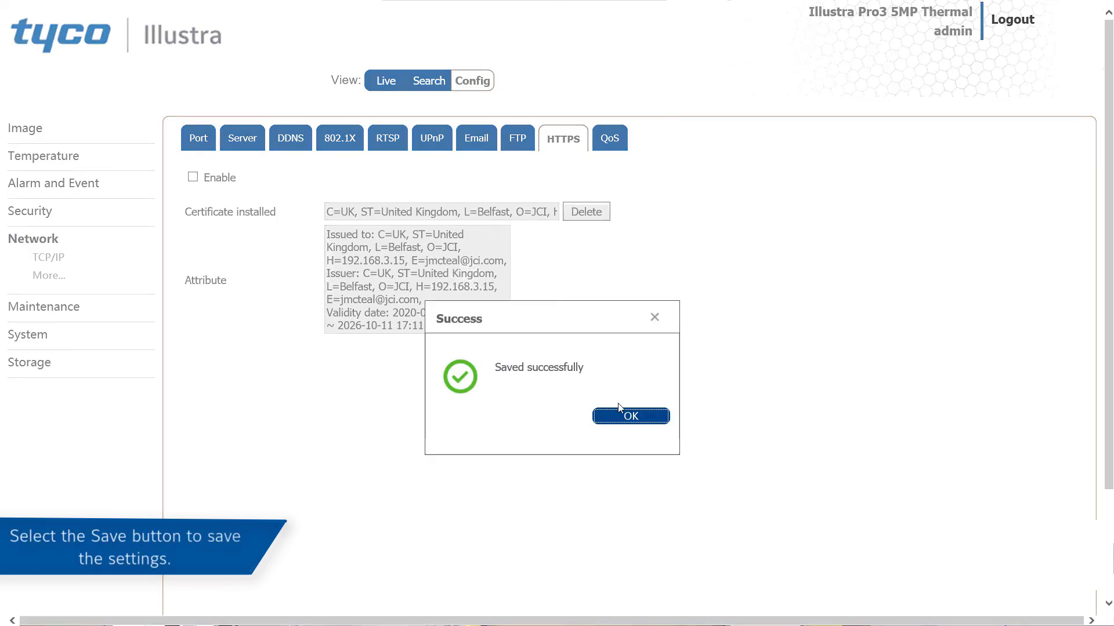
pyautogui.click(617, 418)
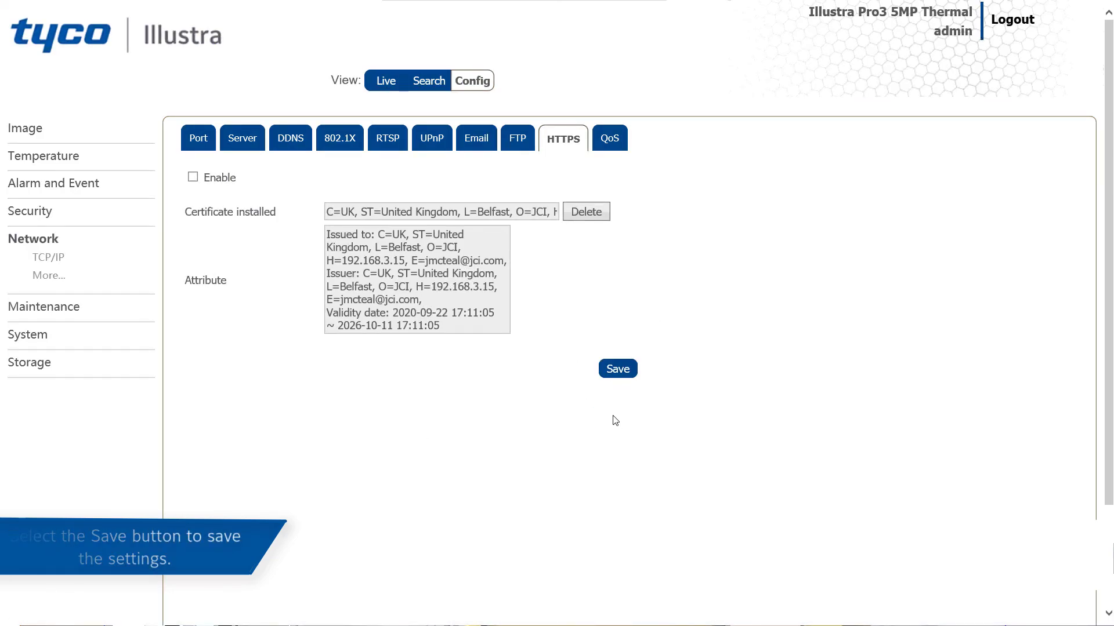
# Delete the installed HTTPS certificate and start a certificate request with country UK and domain 192.168.2.15.
pyautogui.click(583, 212)
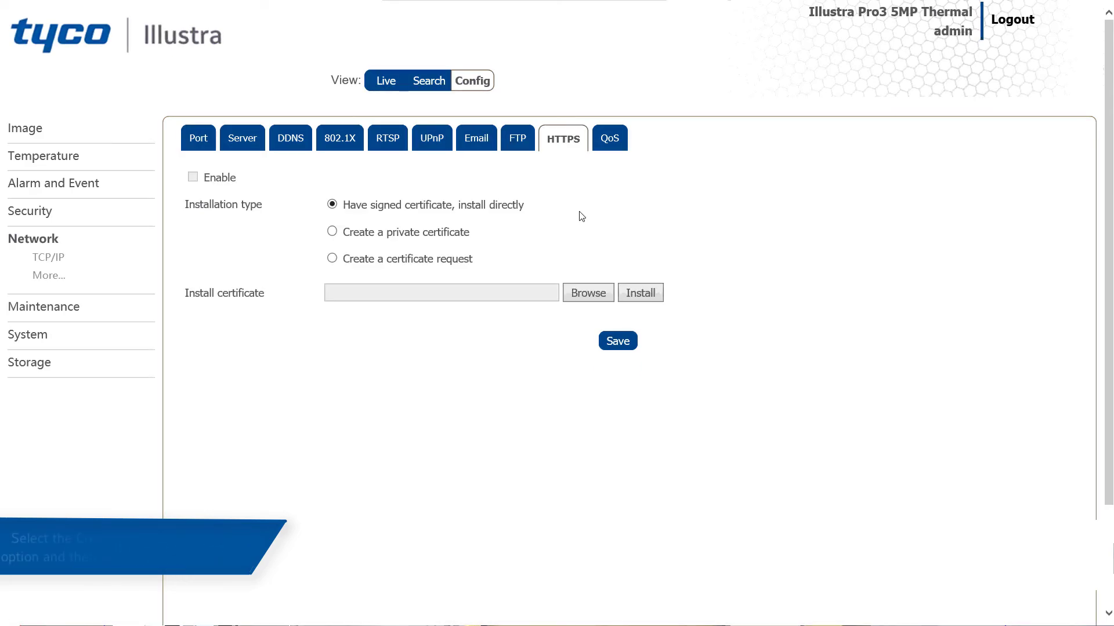
pyautogui.click(449, 266)
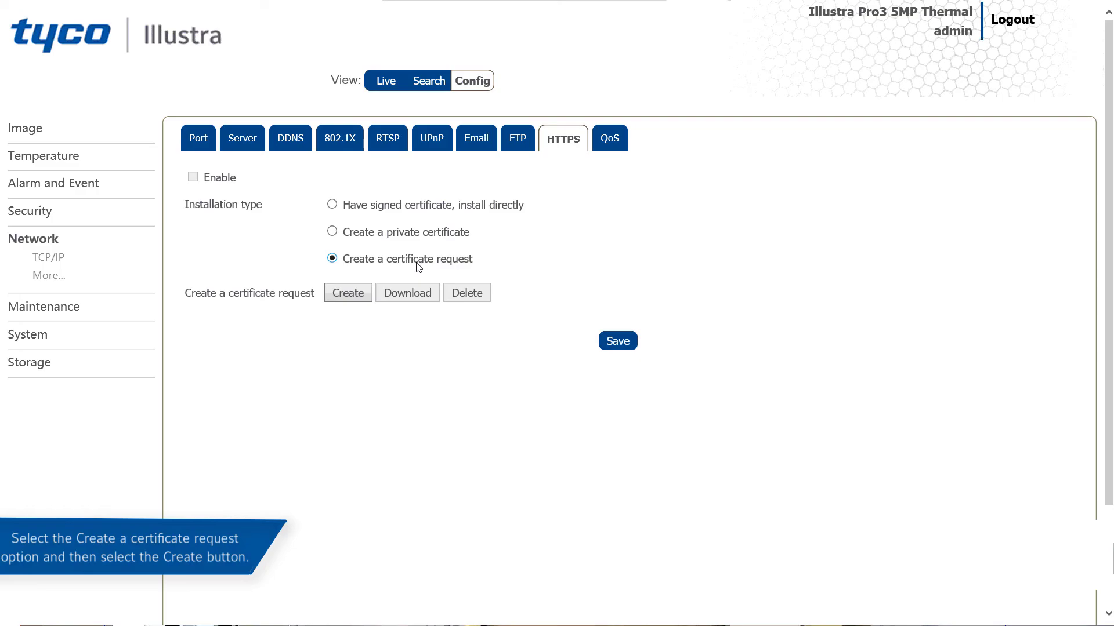
pyautogui.click(363, 296)
pyautogui.write('UK')
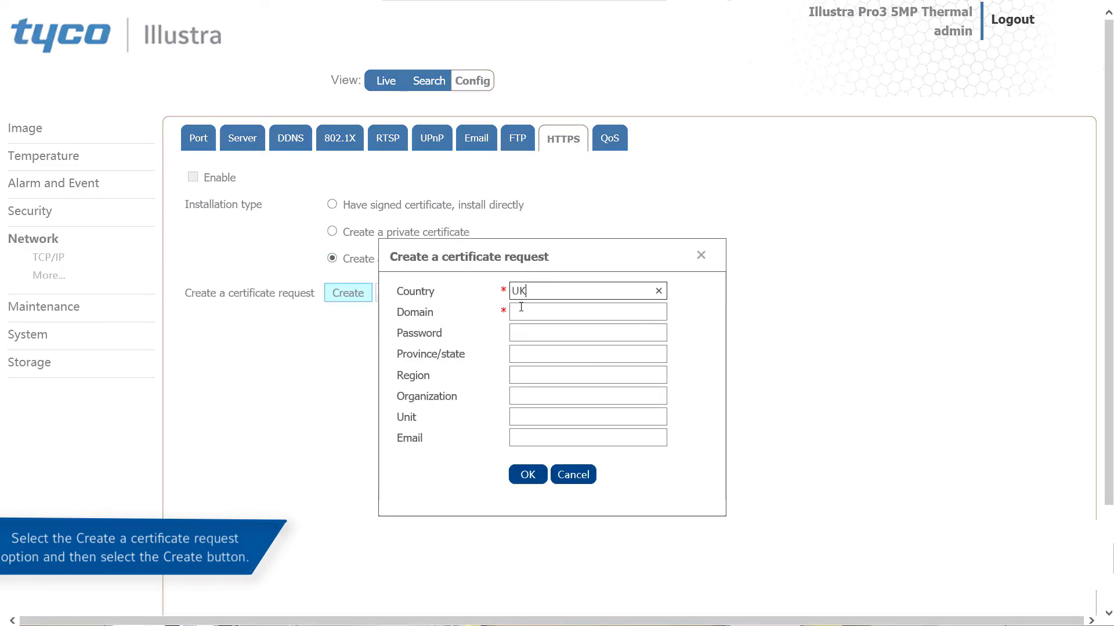
pyautogui.click(521, 308)
pyautogui.write('192.168.2.15')
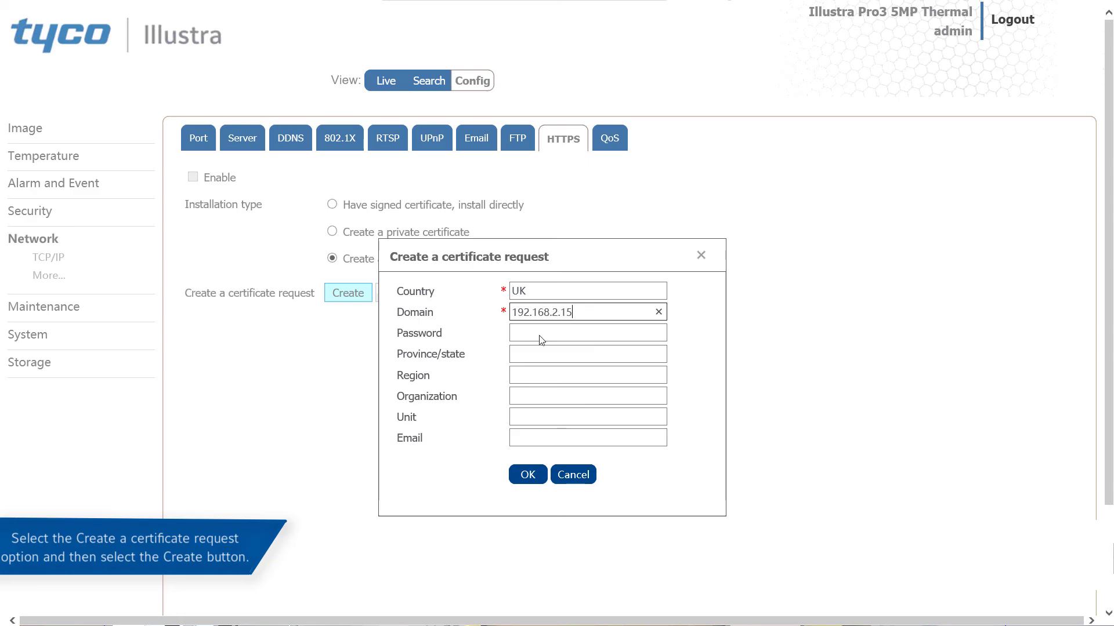
# Enter the certificate request's password and set its province/state to United Kingdom and region to Belfast.
pyautogui.click(540, 337)
pyautogui.write('admin')
pyautogui.click(538, 353)
pyautogui.write('United Ki')
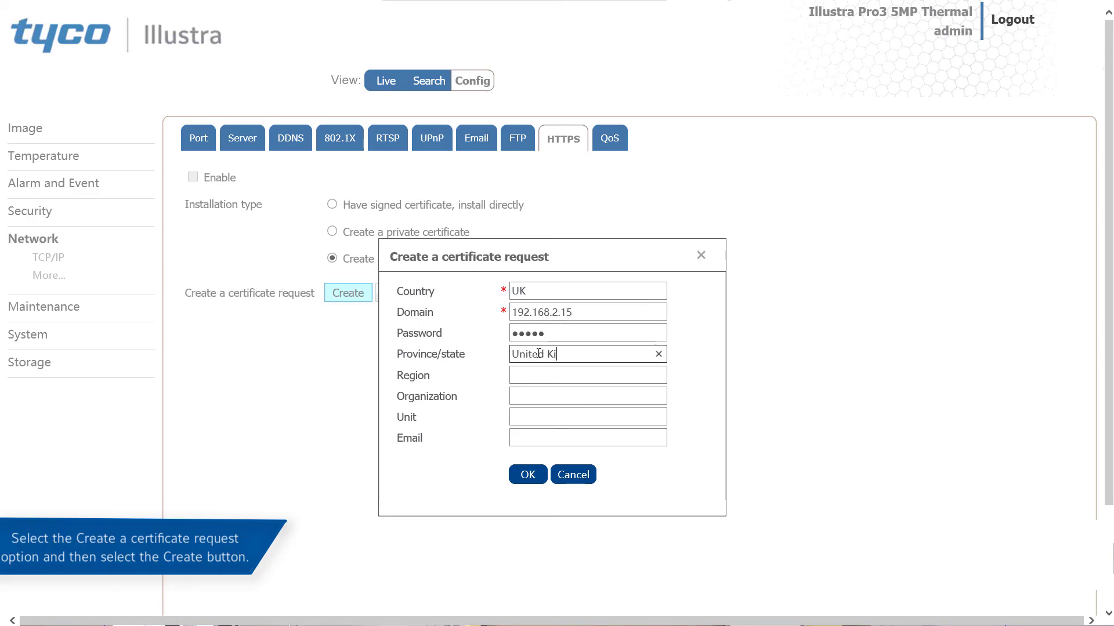
pyautogui.write('ngdom')
pyautogui.click(551, 375)
pyautogui.write('Belfast')
# Create the certificate request with organization JCI, unit Support and the contact's e-mail address, and save the HTTPS settings.
pyautogui.click(563, 395)
pyautogui.write('H')
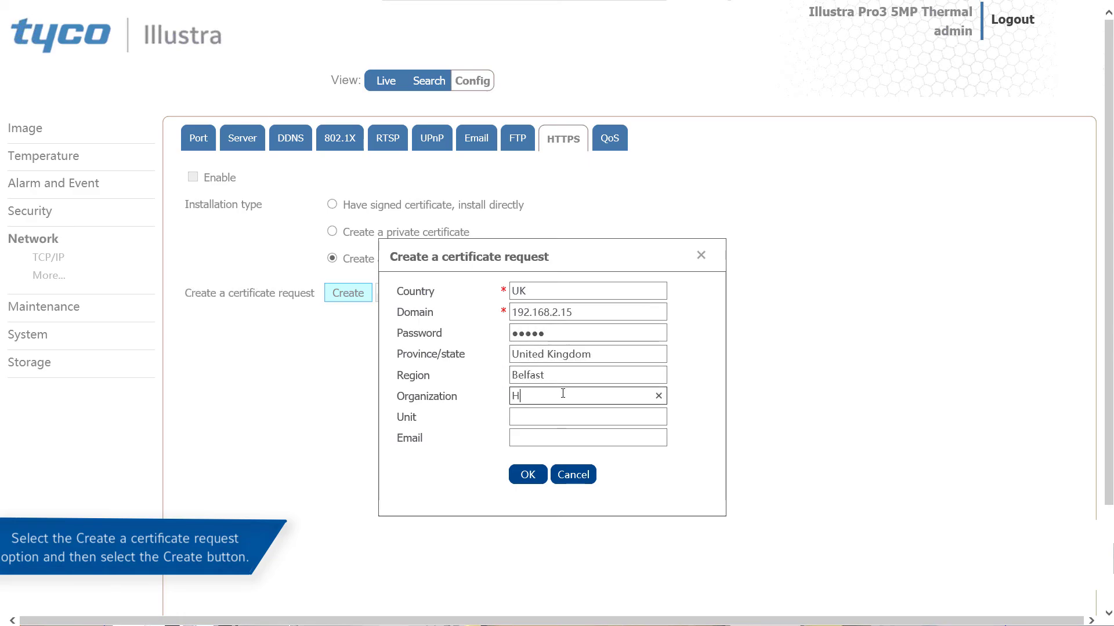
pyautogui.press('BackSpace')
pyautogui.write('JCI')
pyautogui.click(549, 416)
pyautogui.write('Support')
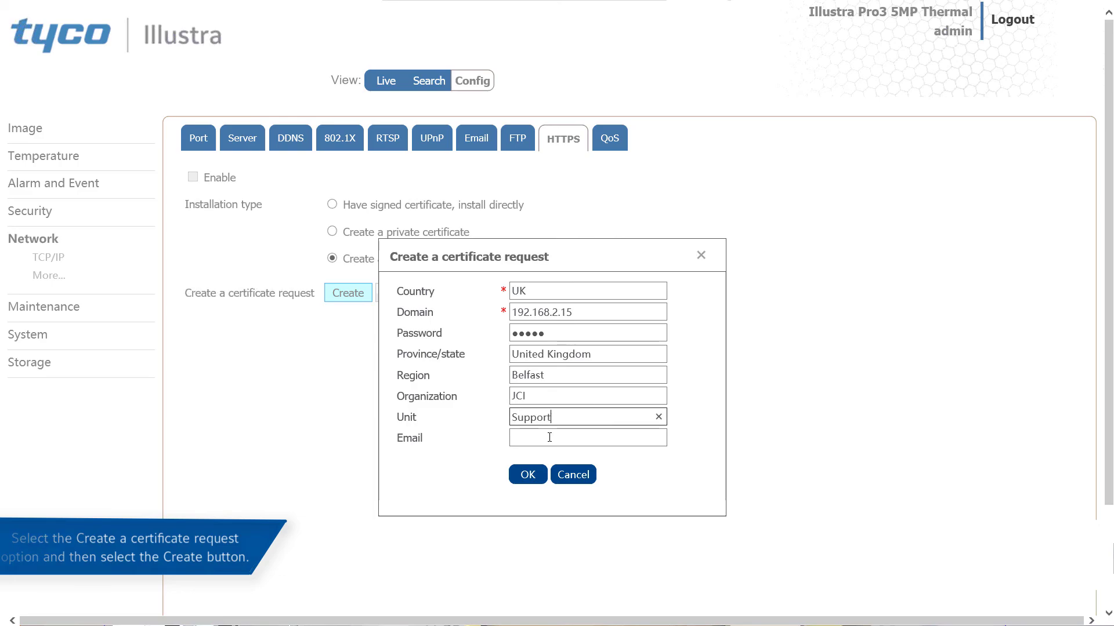
pyautogui.click(549, 437)
pyautogui.click(525, 475)
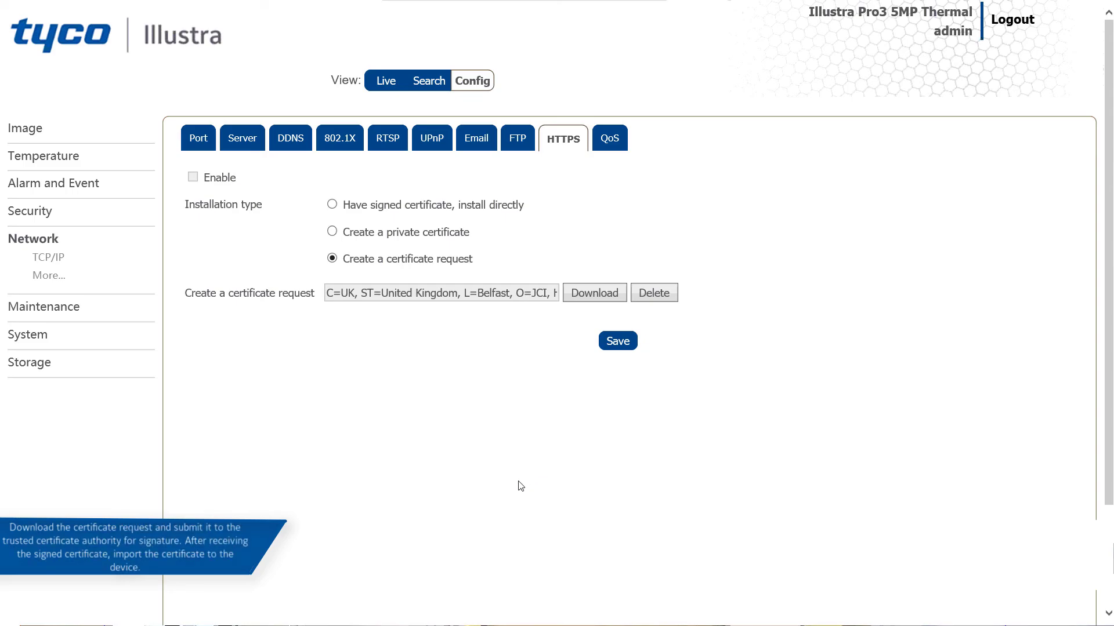
pyautogui.click(617, 342)
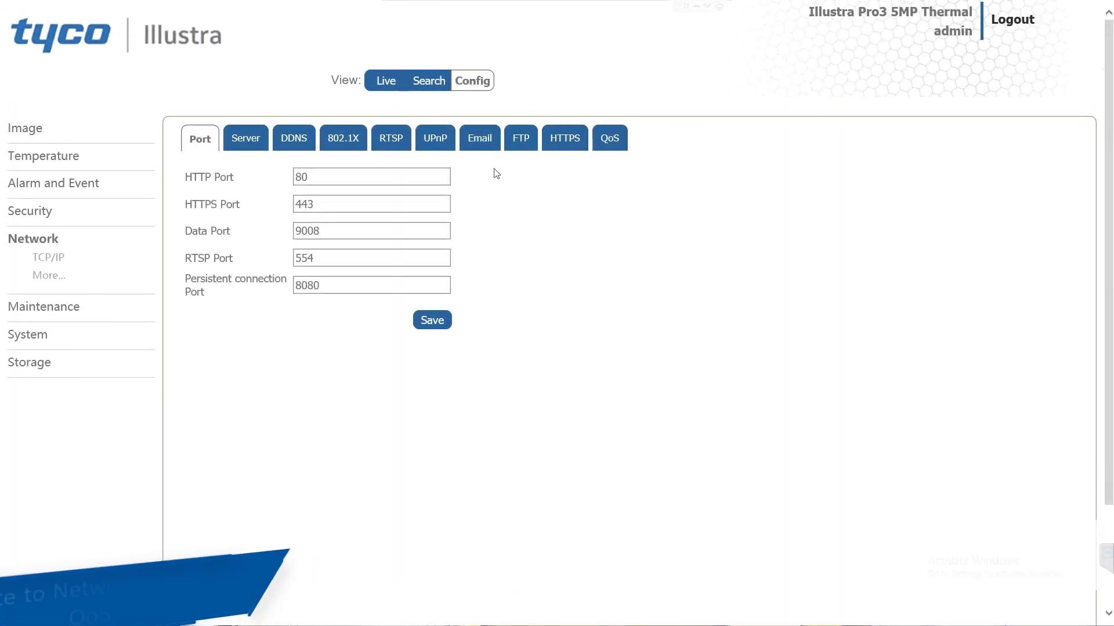
# Set the QoS values to Video/Audio DSCP 35, Alarm DSCP 40 and Manager DSCP 20, and save them.
pyautogui.click(601, 141)
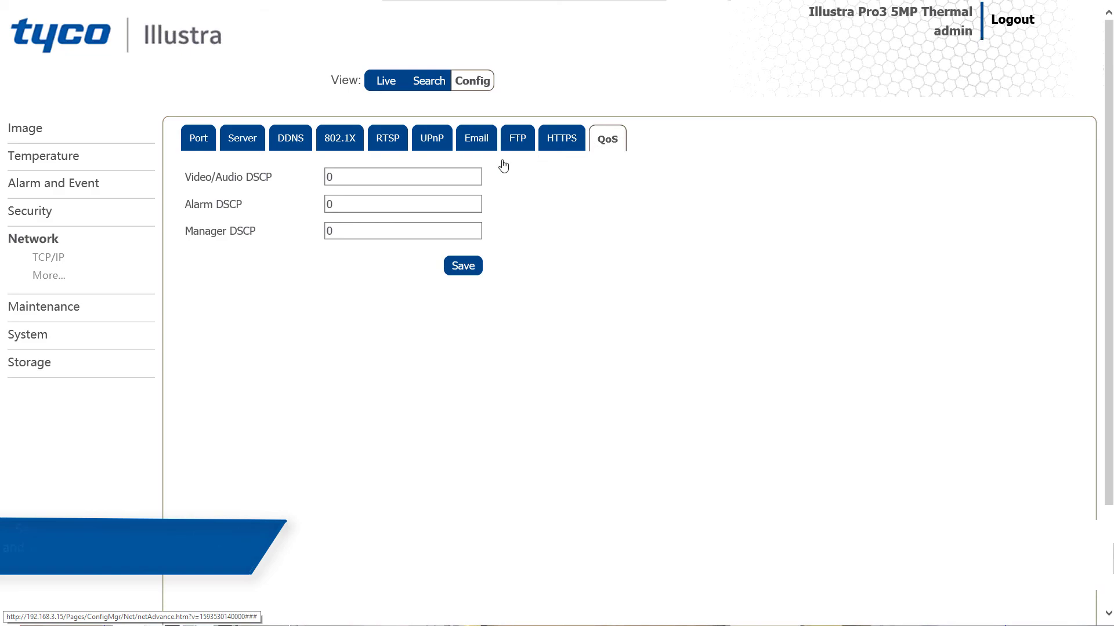
pyautogui.click(320, 177)
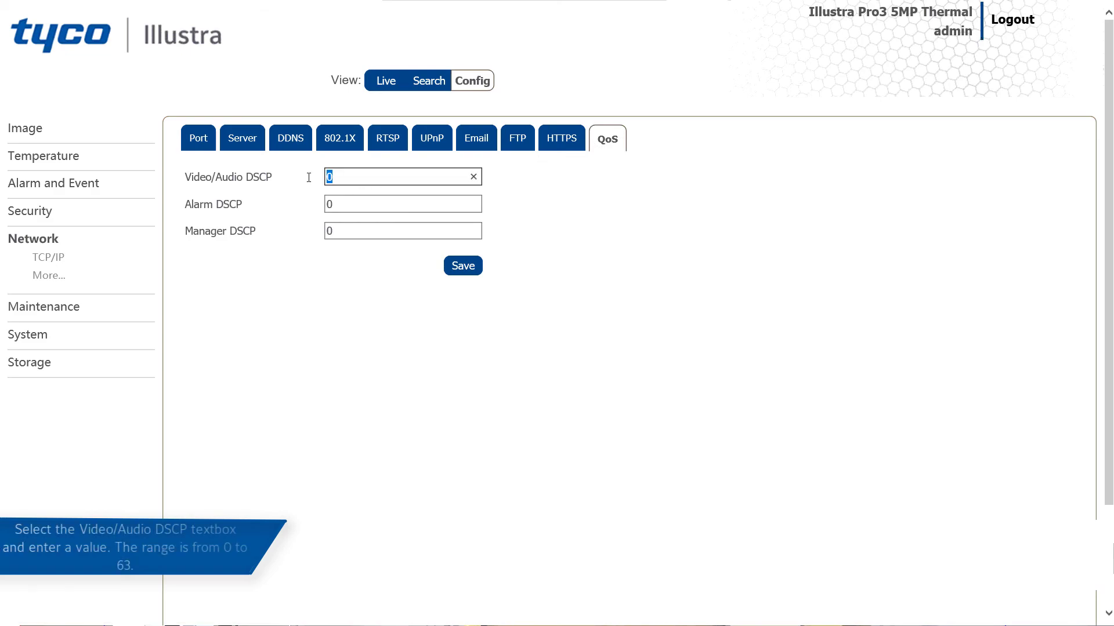
pyautogui.write('35')
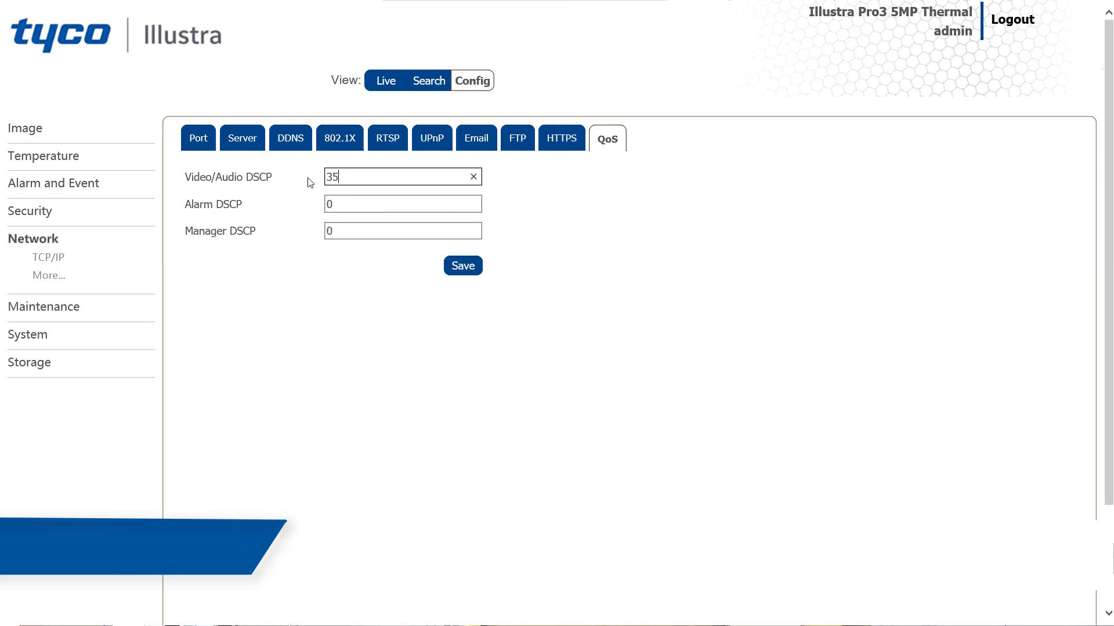
pyautogui.press('Tab')
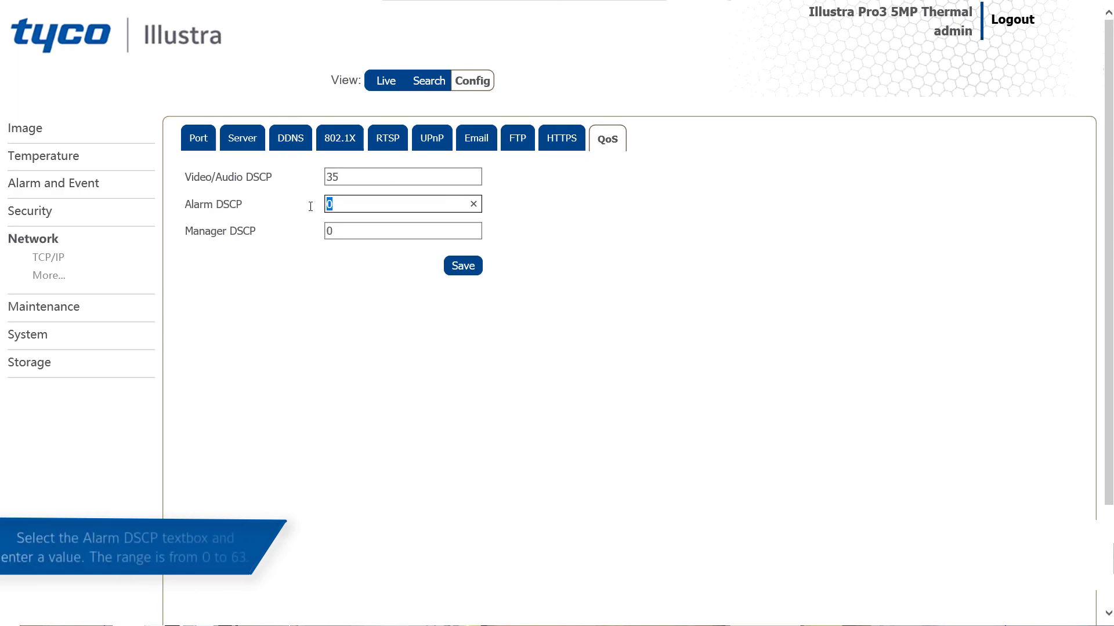
pyautogui.write('40')
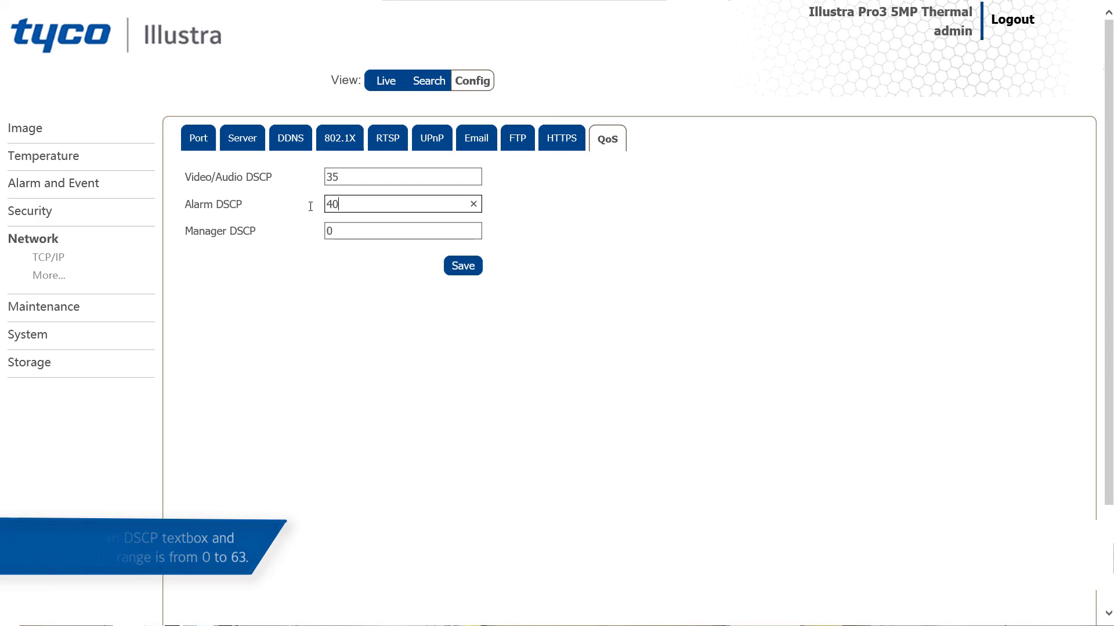
pyautogui.press('Tab')
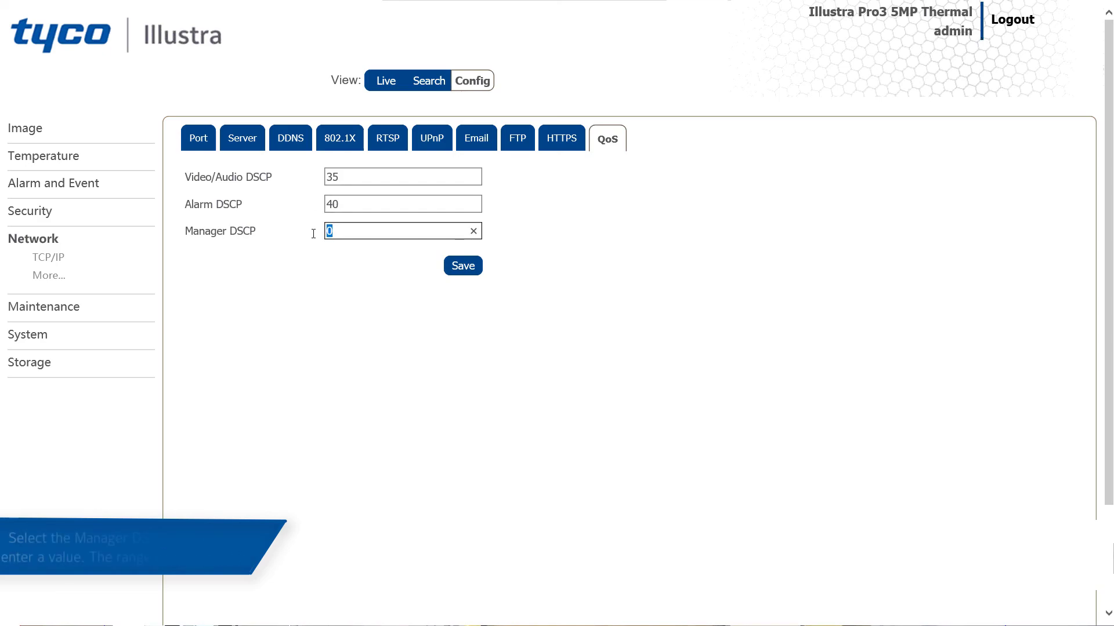
pyautogui.write('2')
pyautogui.click(457, 270)
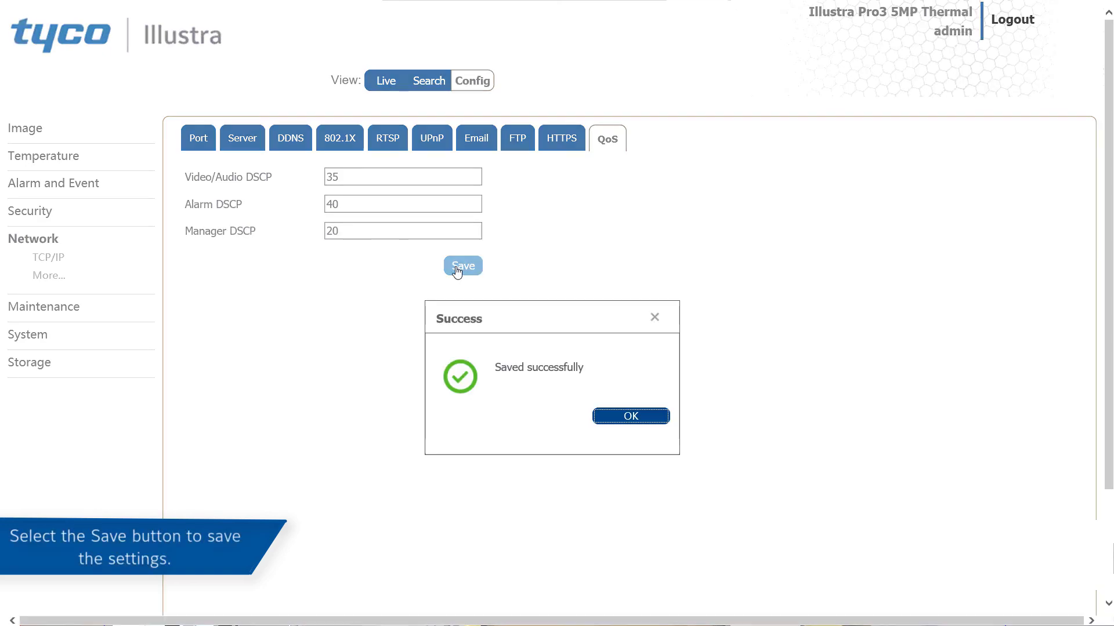
pyautogui.click(621, 423)
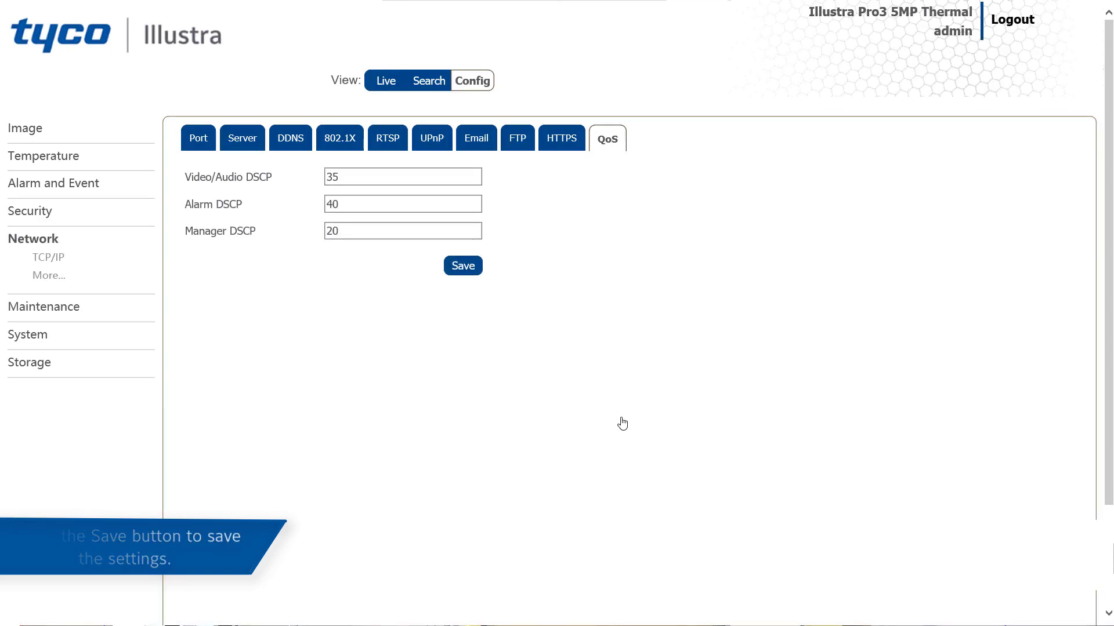